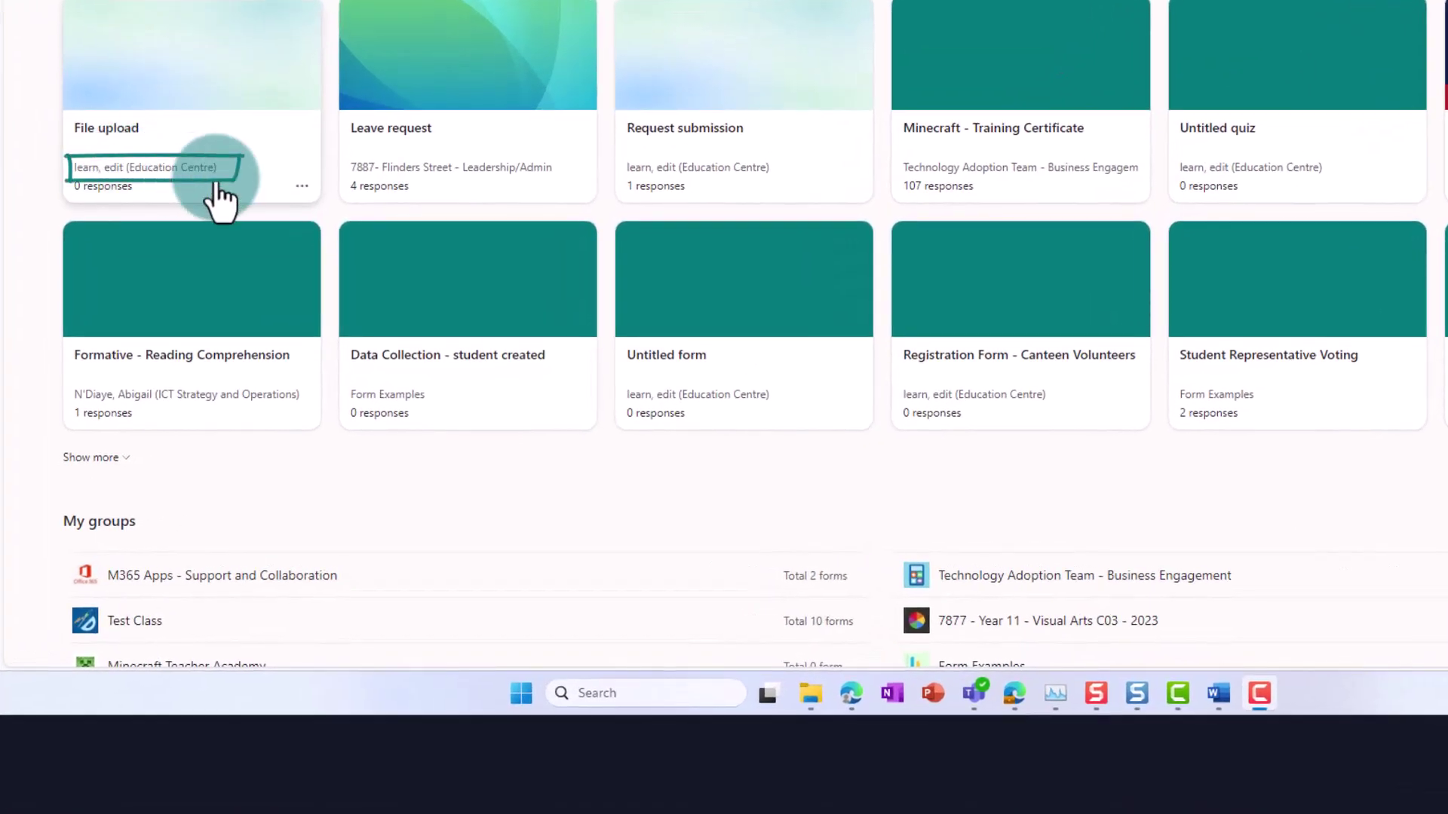
Move the File upload form from personal forms into the chosen team group
click(303, 186)
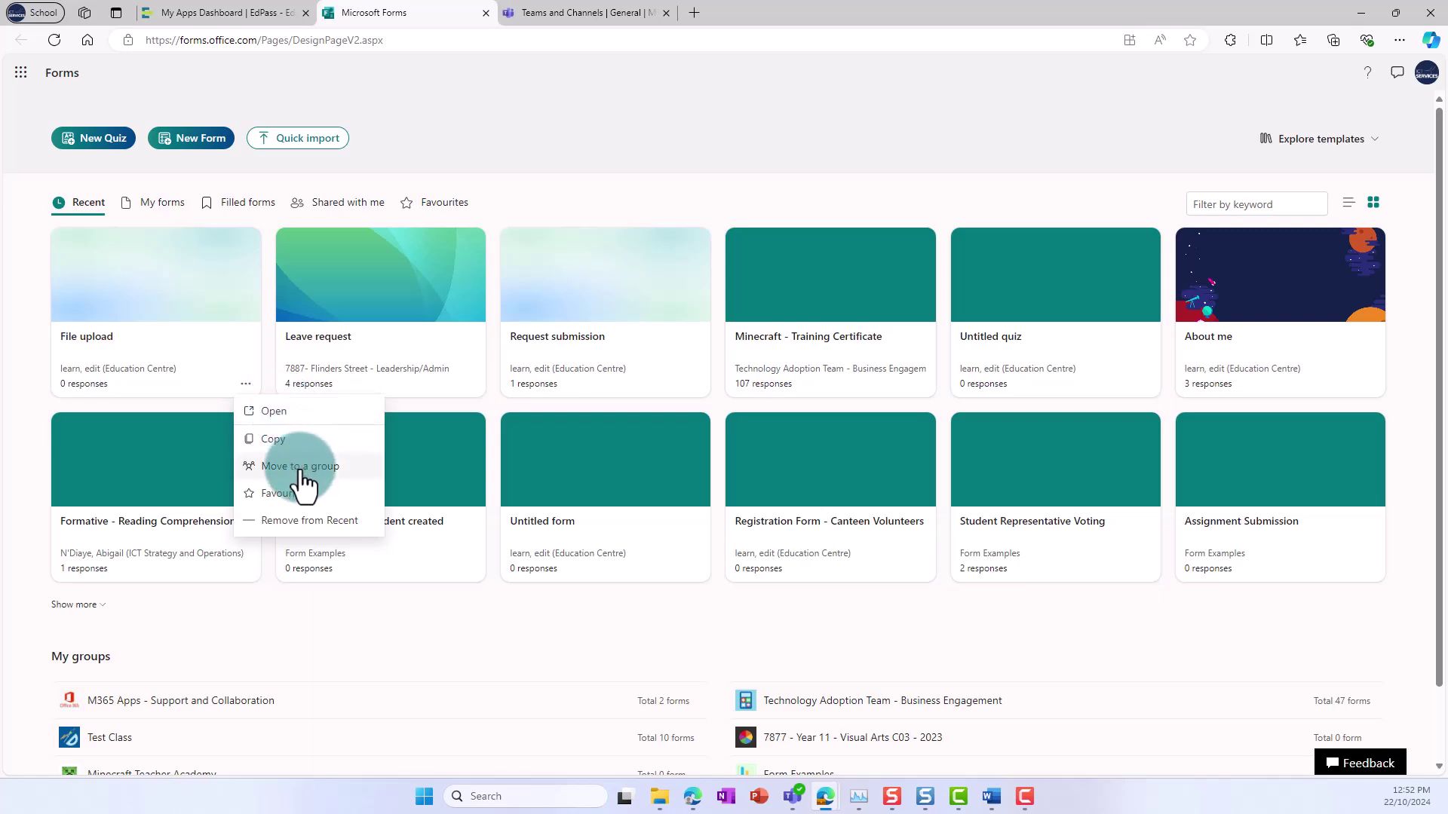
click(300, 466)
scroll(1279, 487, down, 5)
scroll(1282, 488, down, 5)
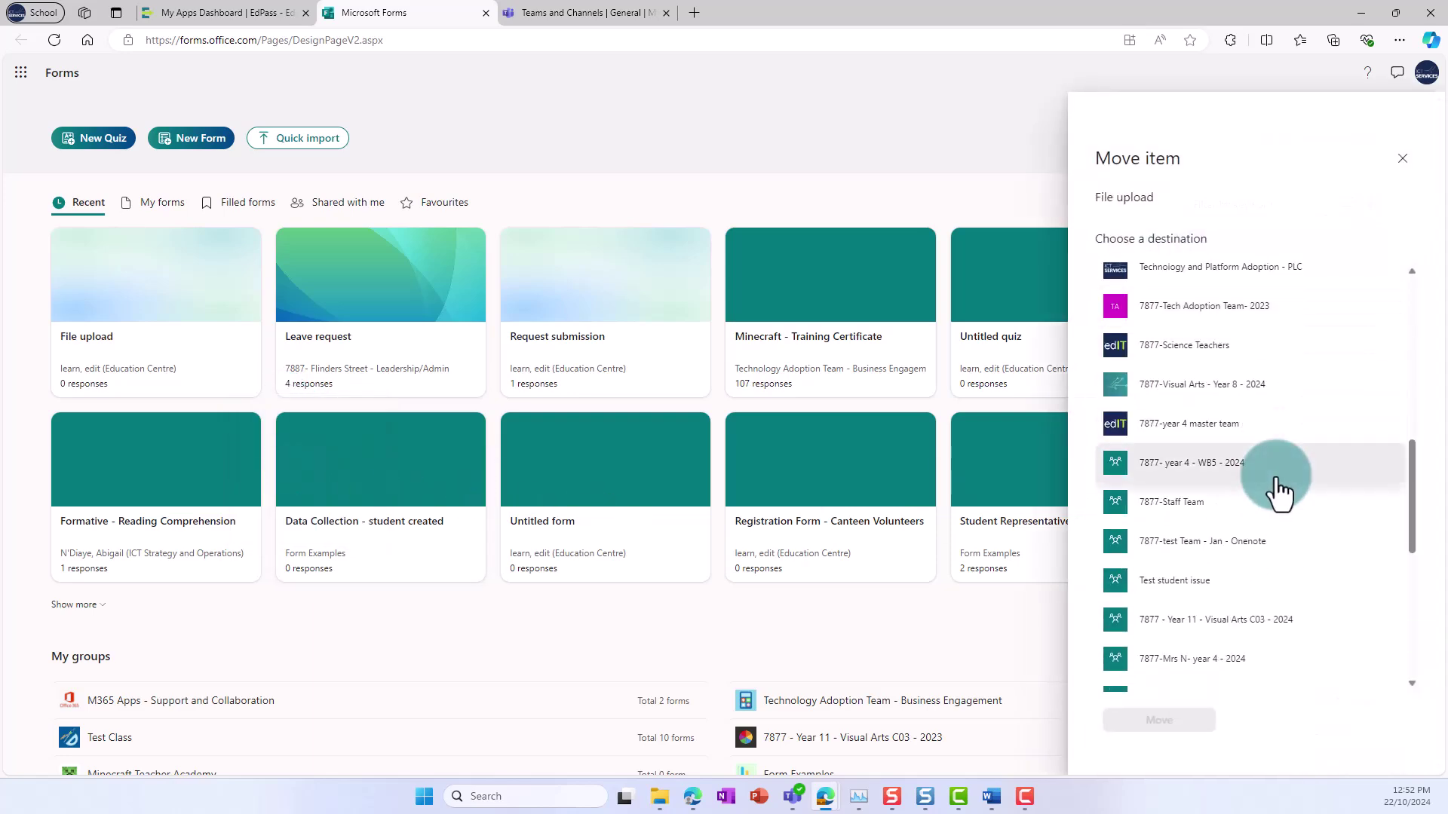
scroll(1281, 489, down, 5)
click(1282, 489)
click(1177, 720)
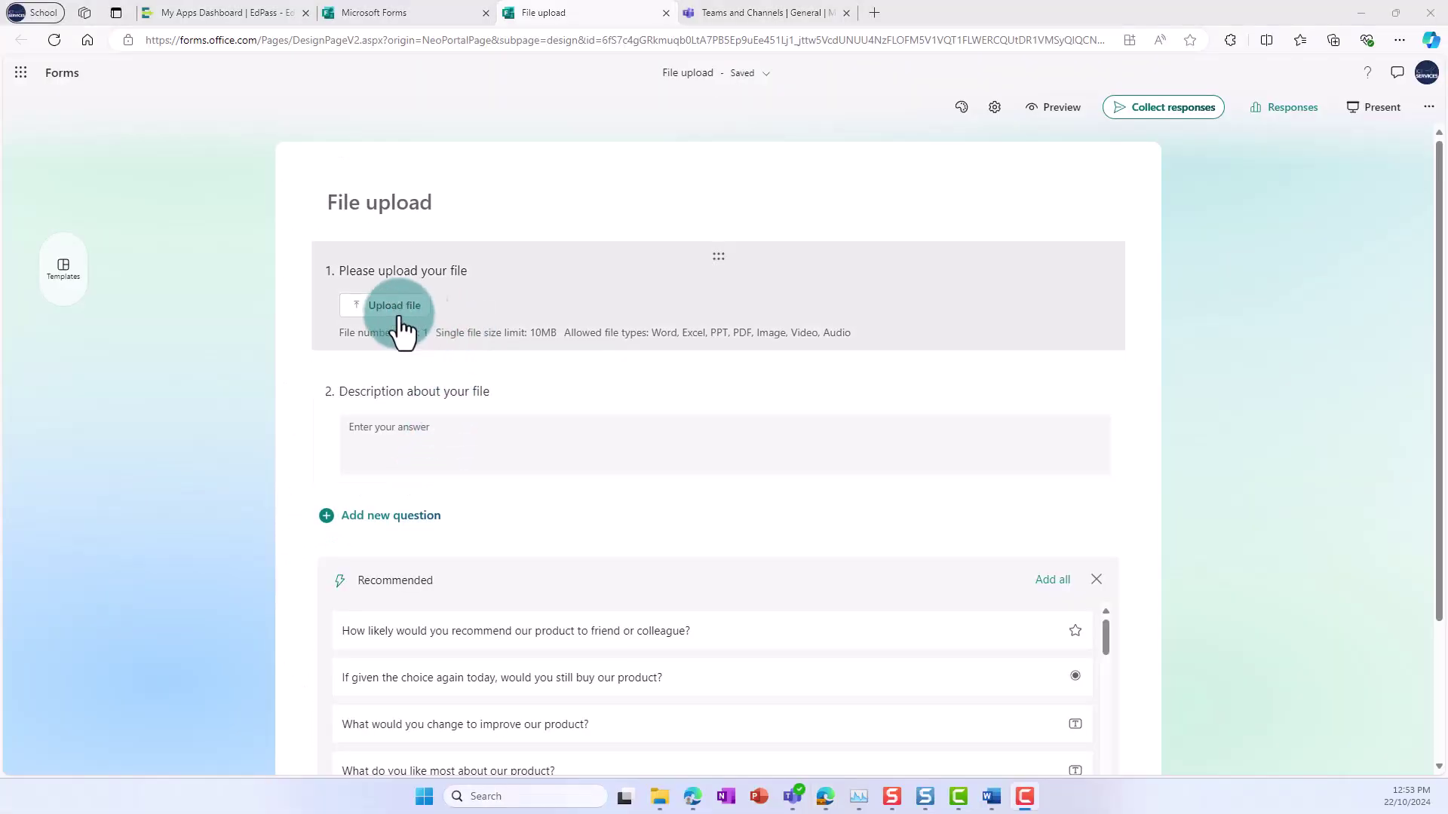
Open the File upload form's settings to review who can respond
click(994, 108)
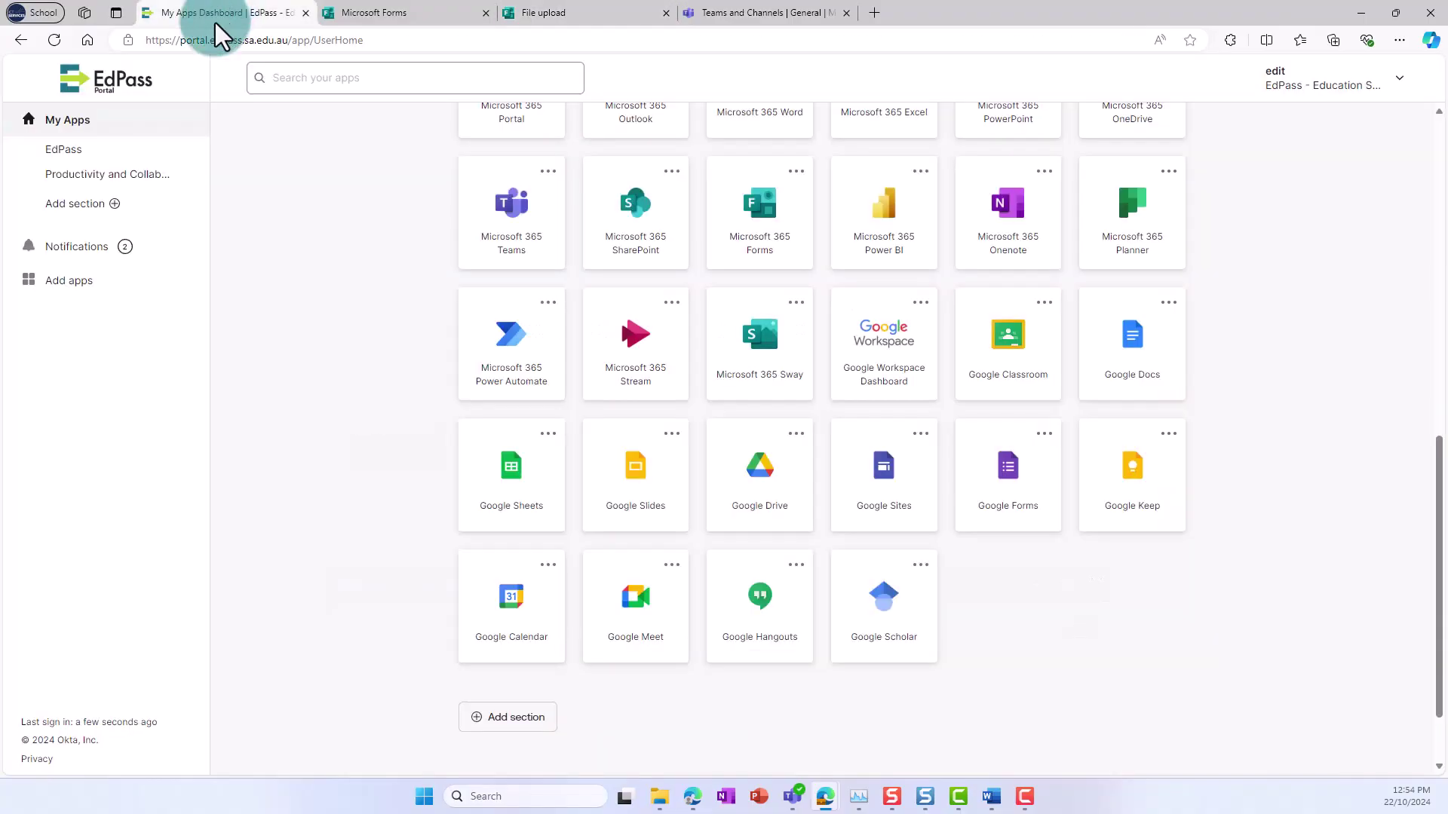
scroll(313, 264, up, 2)
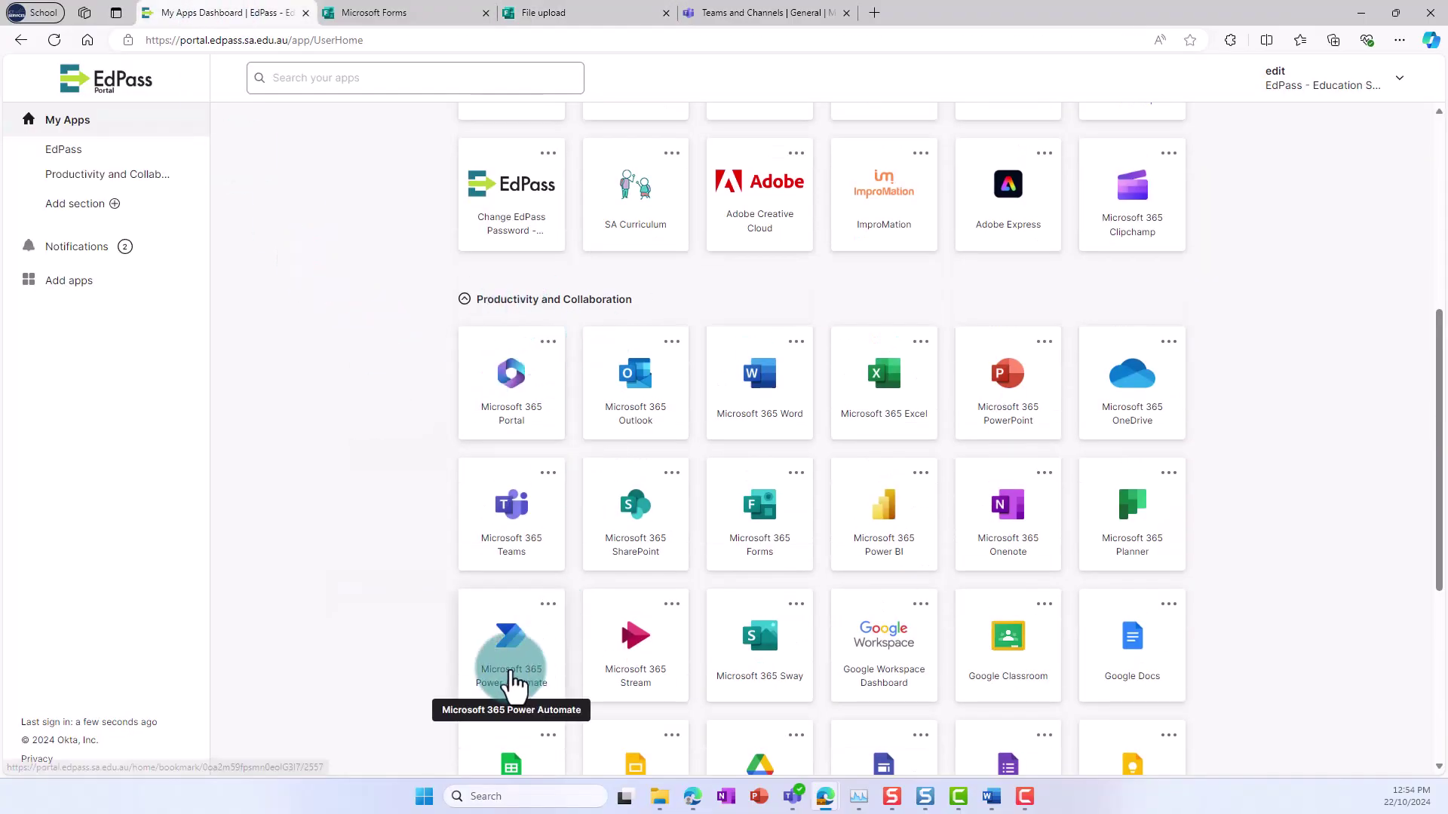
Create automated cloud flow 'email attachment from a form' triggered by 'When a new response is submitted'
click(511, 650)
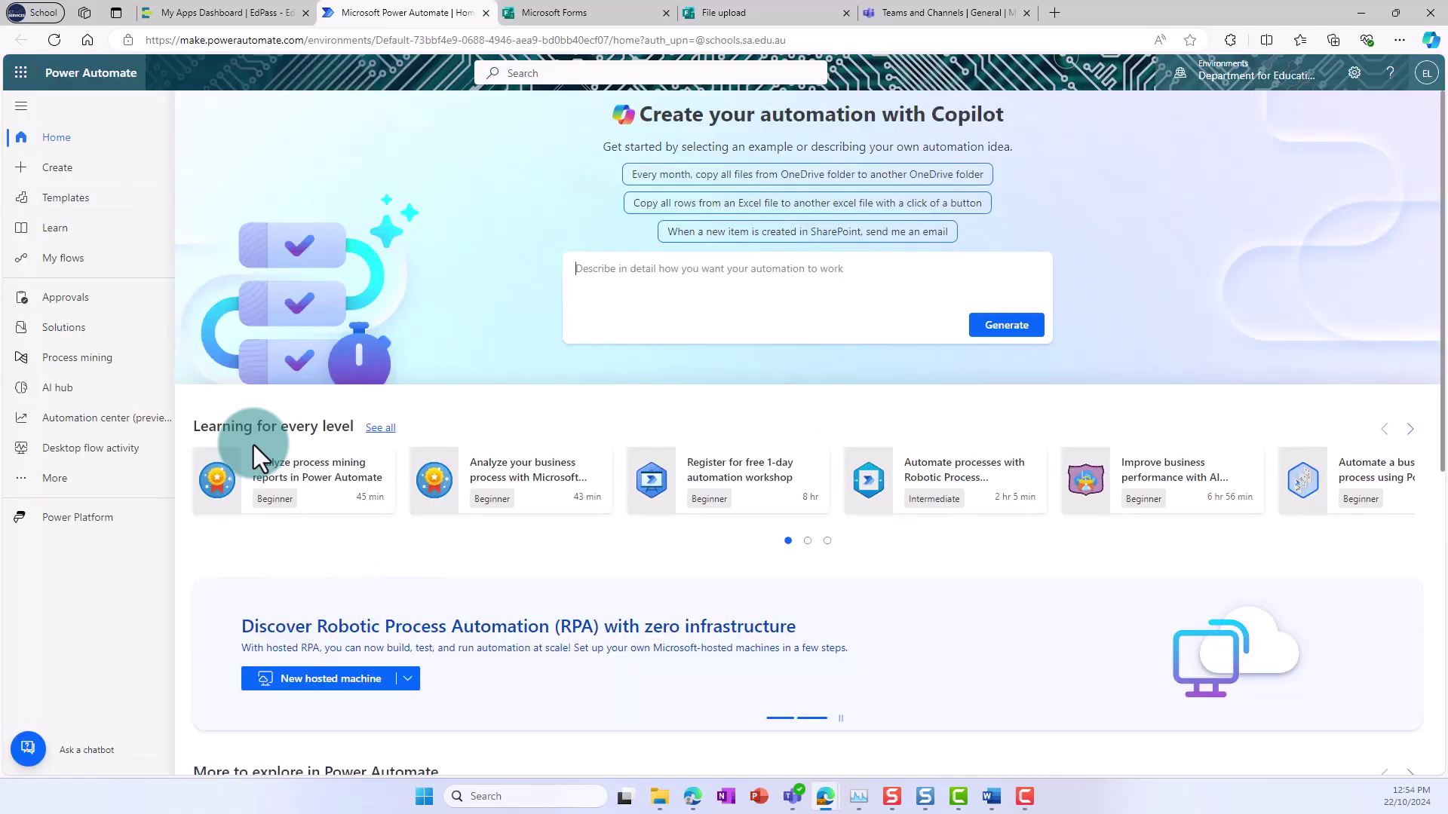
click(57, 169)
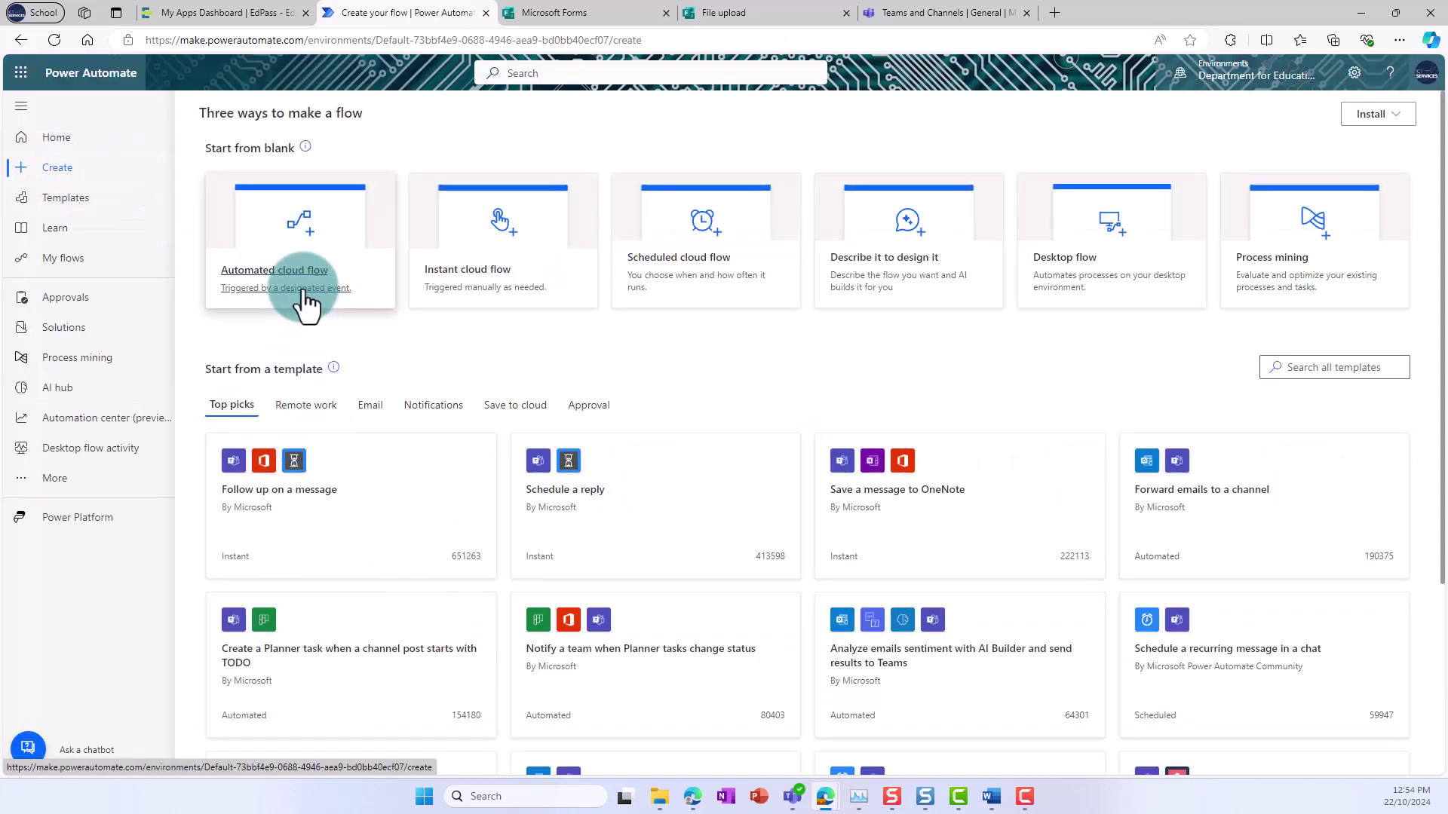
click(276, 272)
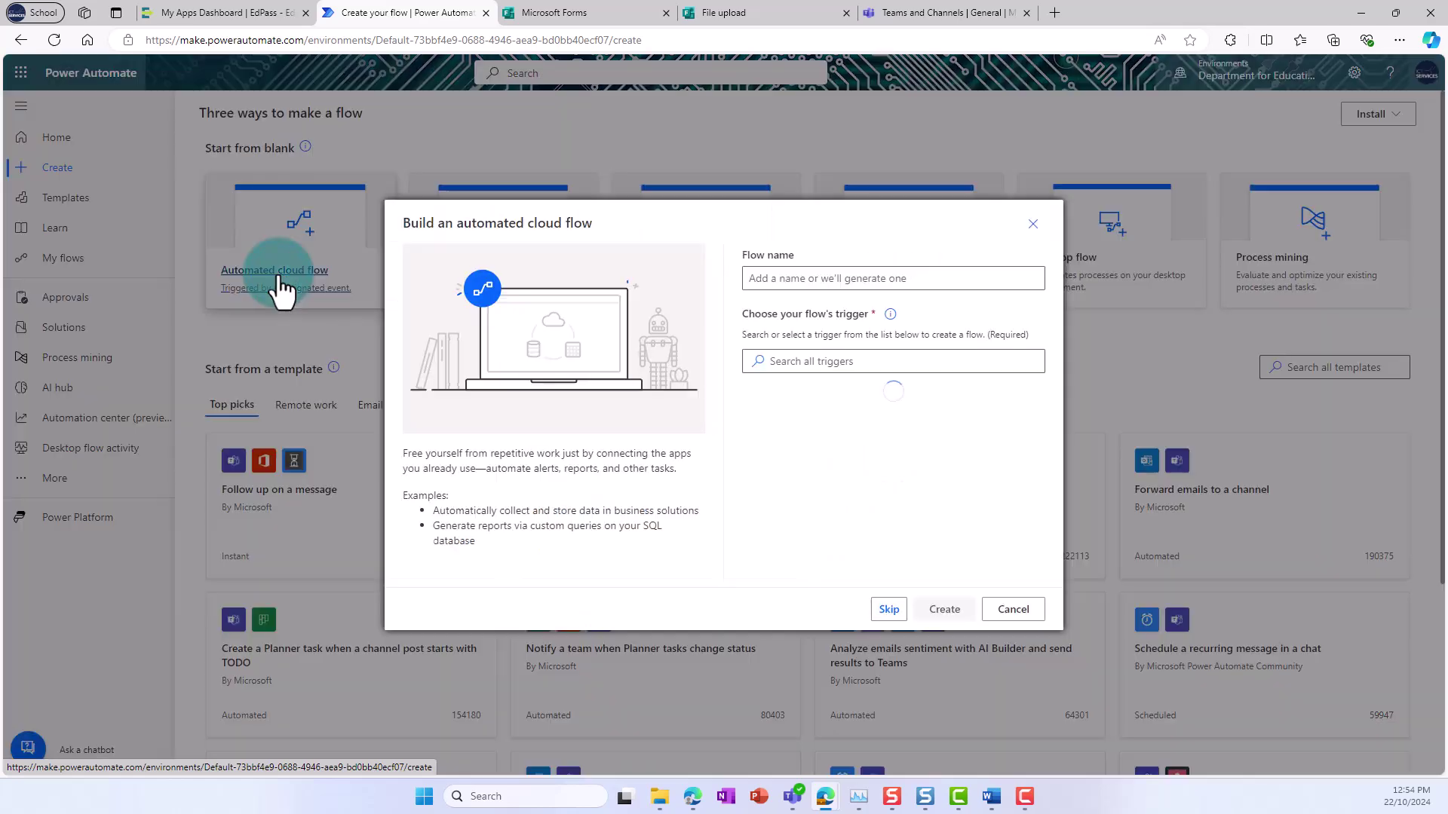
click(770, 279)
text(email attachment from a form)
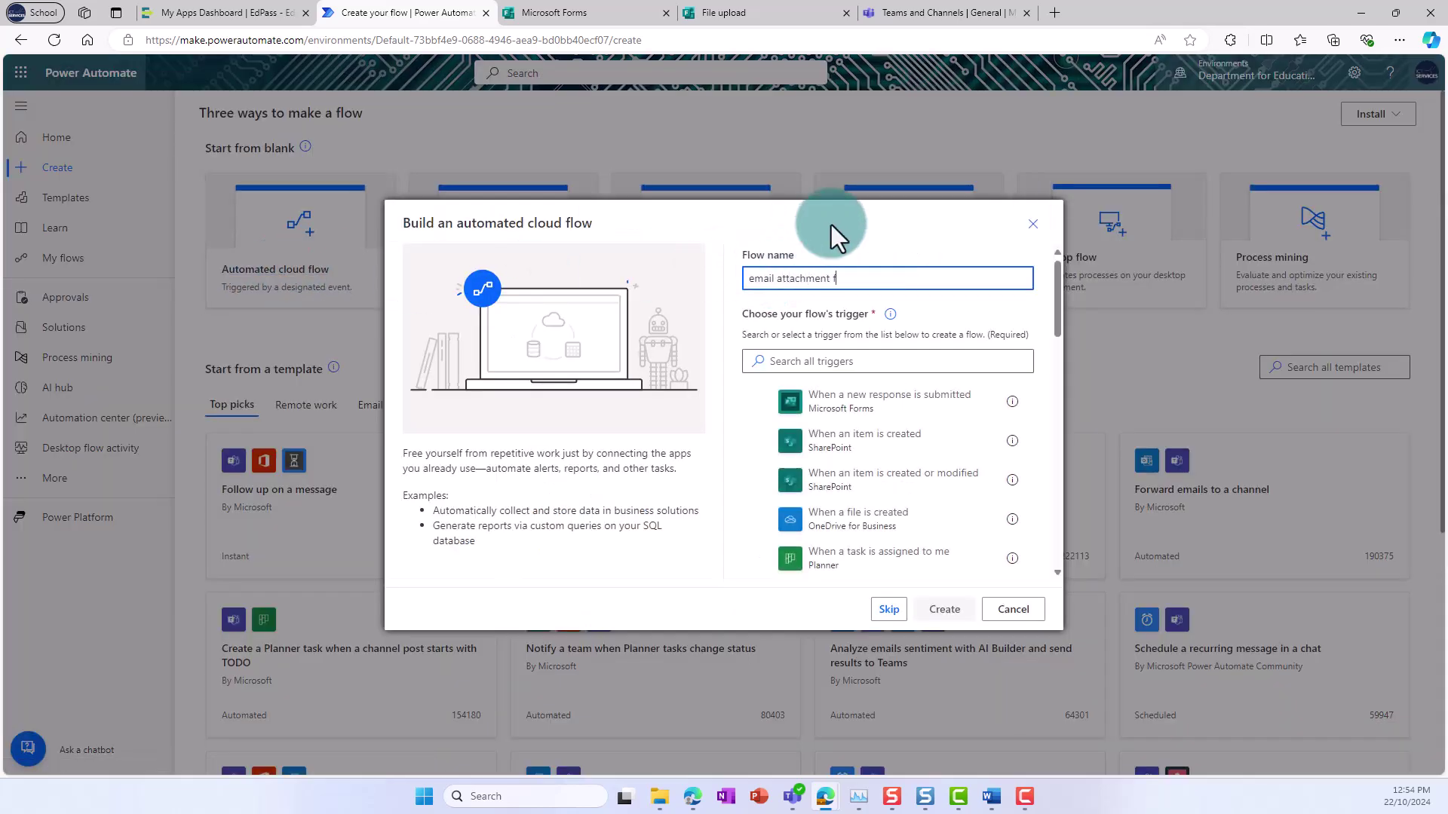
click(889, 407)
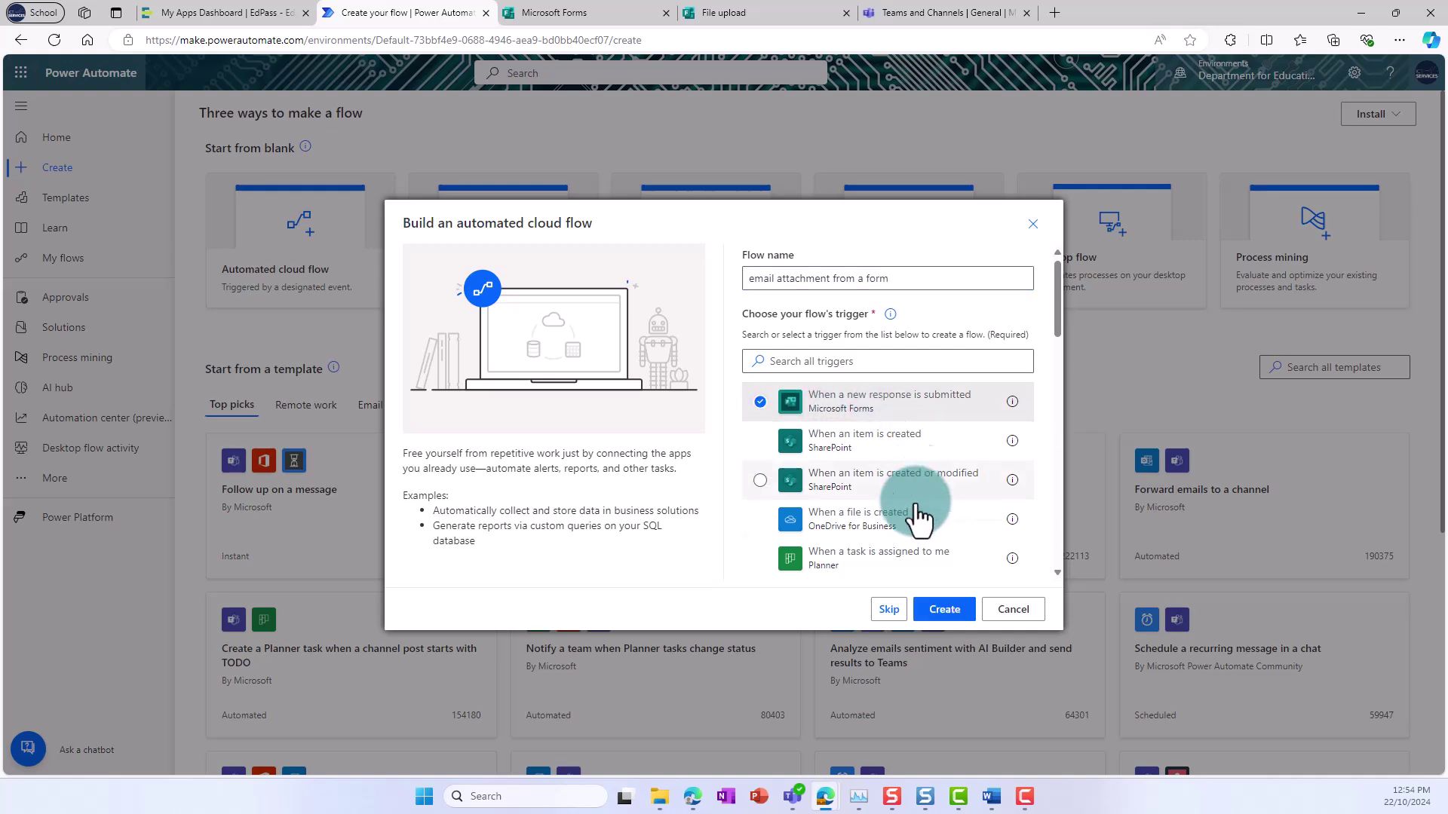
click(942, 609)
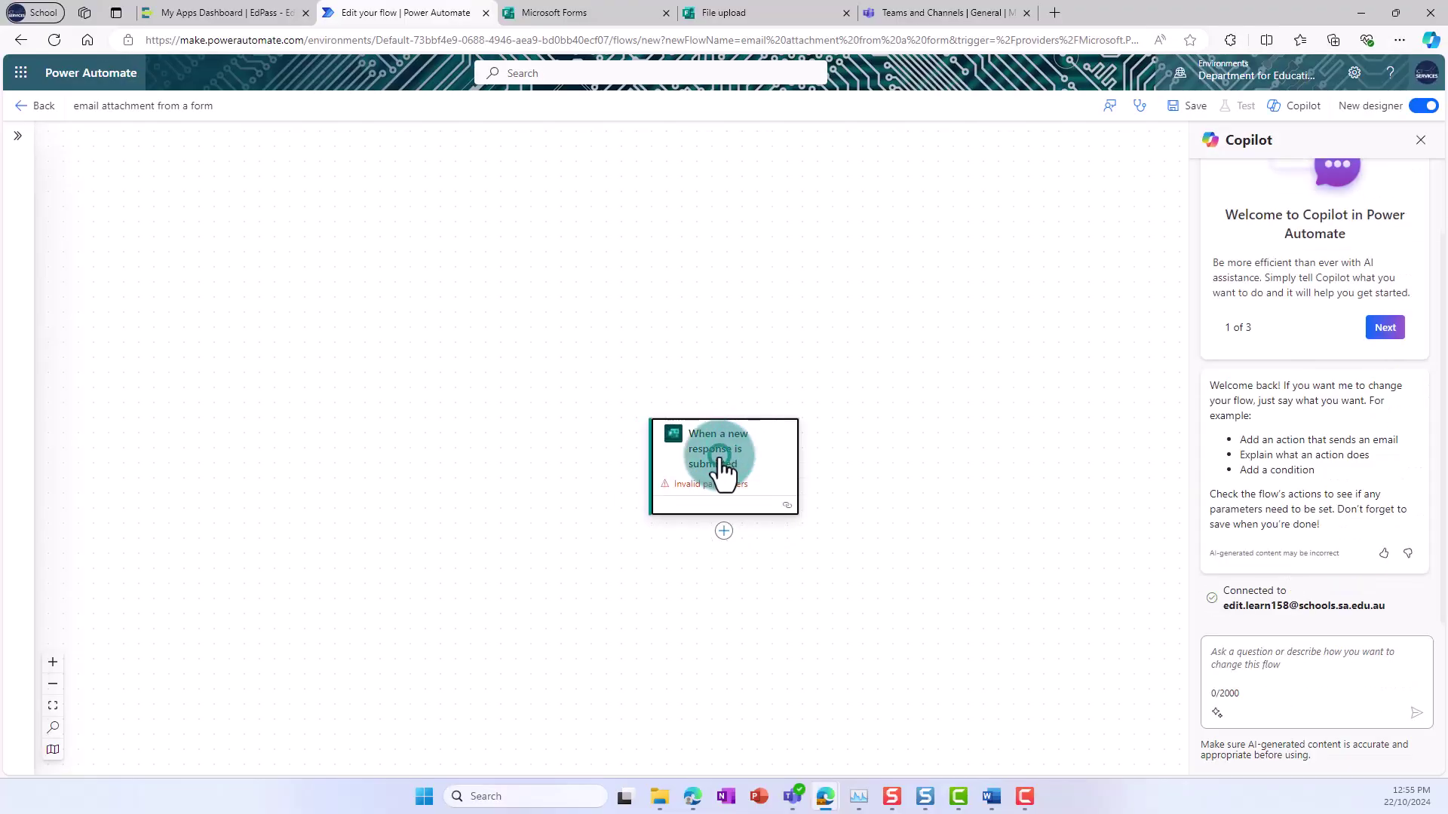
Set the trigger's Form Id to a custom value copied from the File upload form's URL
click(697, 460)
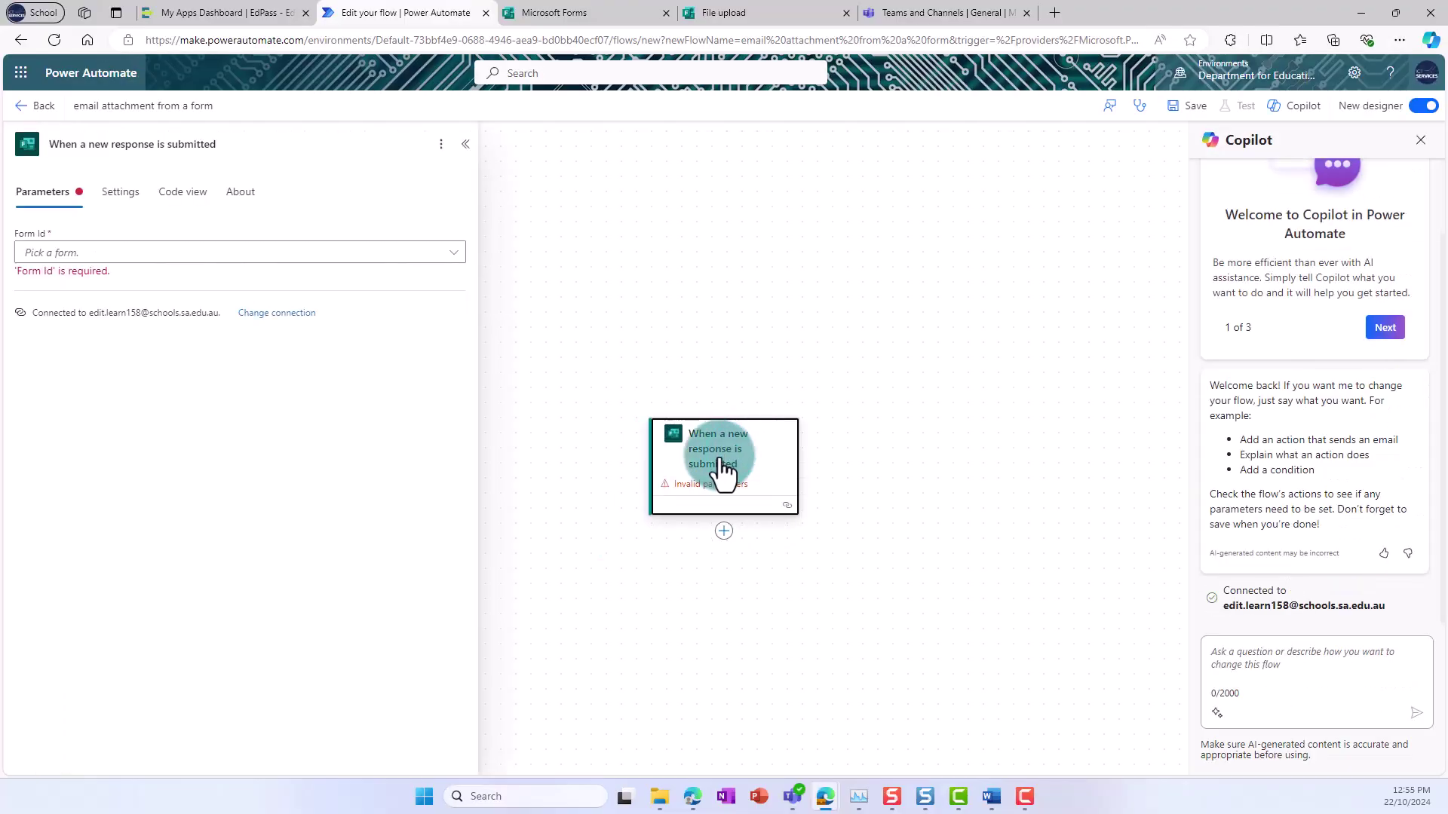
click(188, 253)
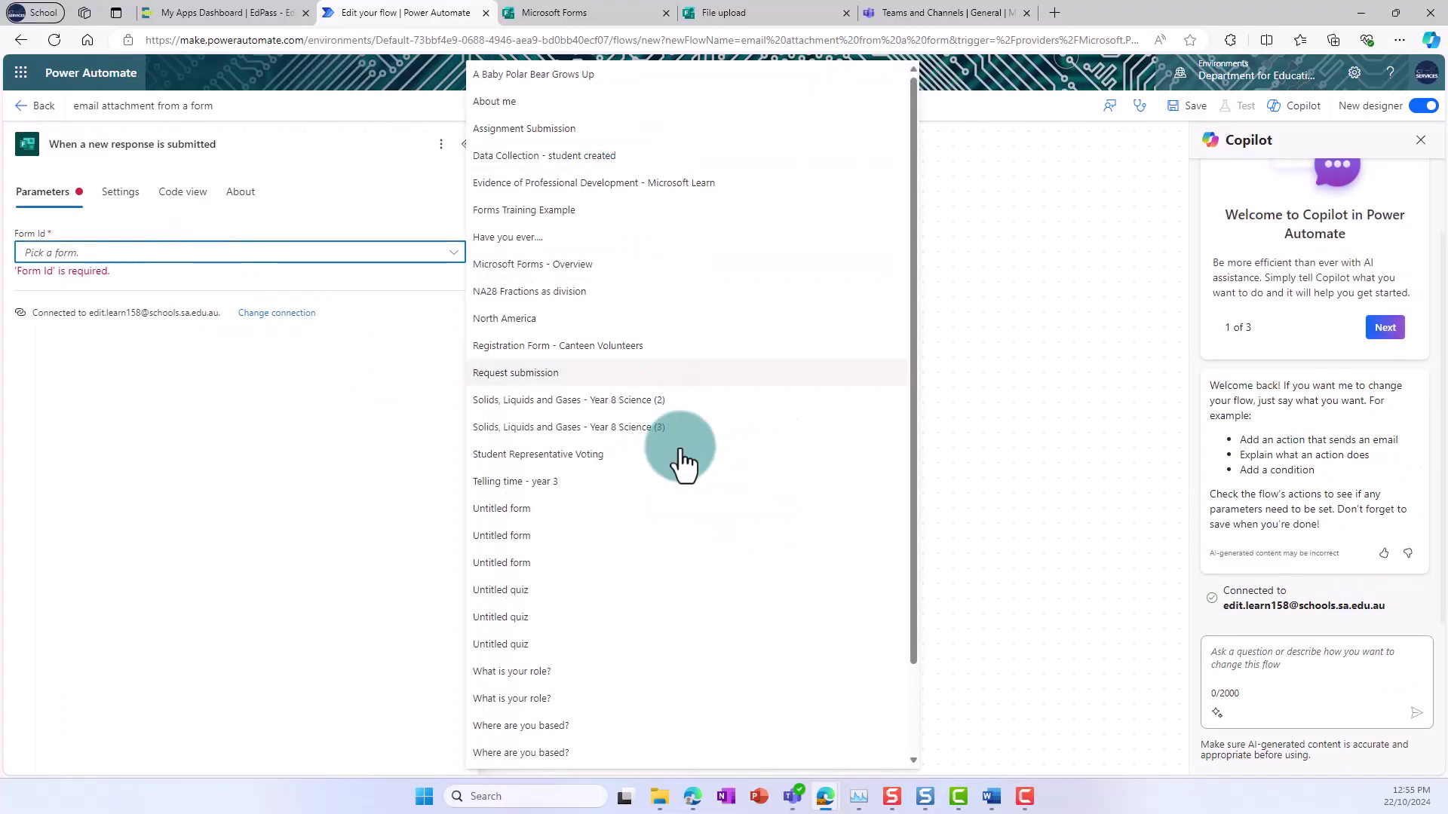
scroll(689, 588, down, 3)
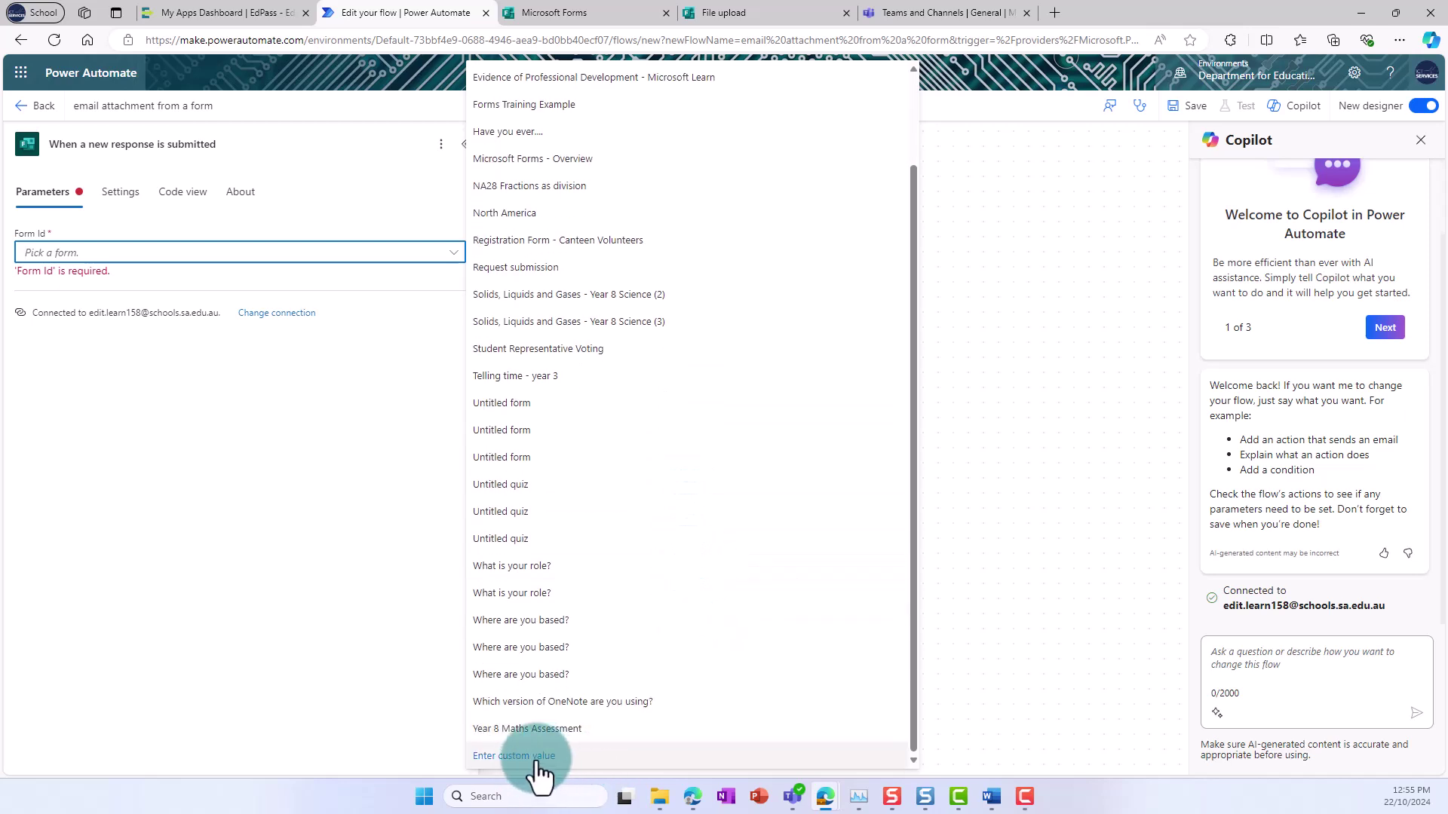
click(513, 755)
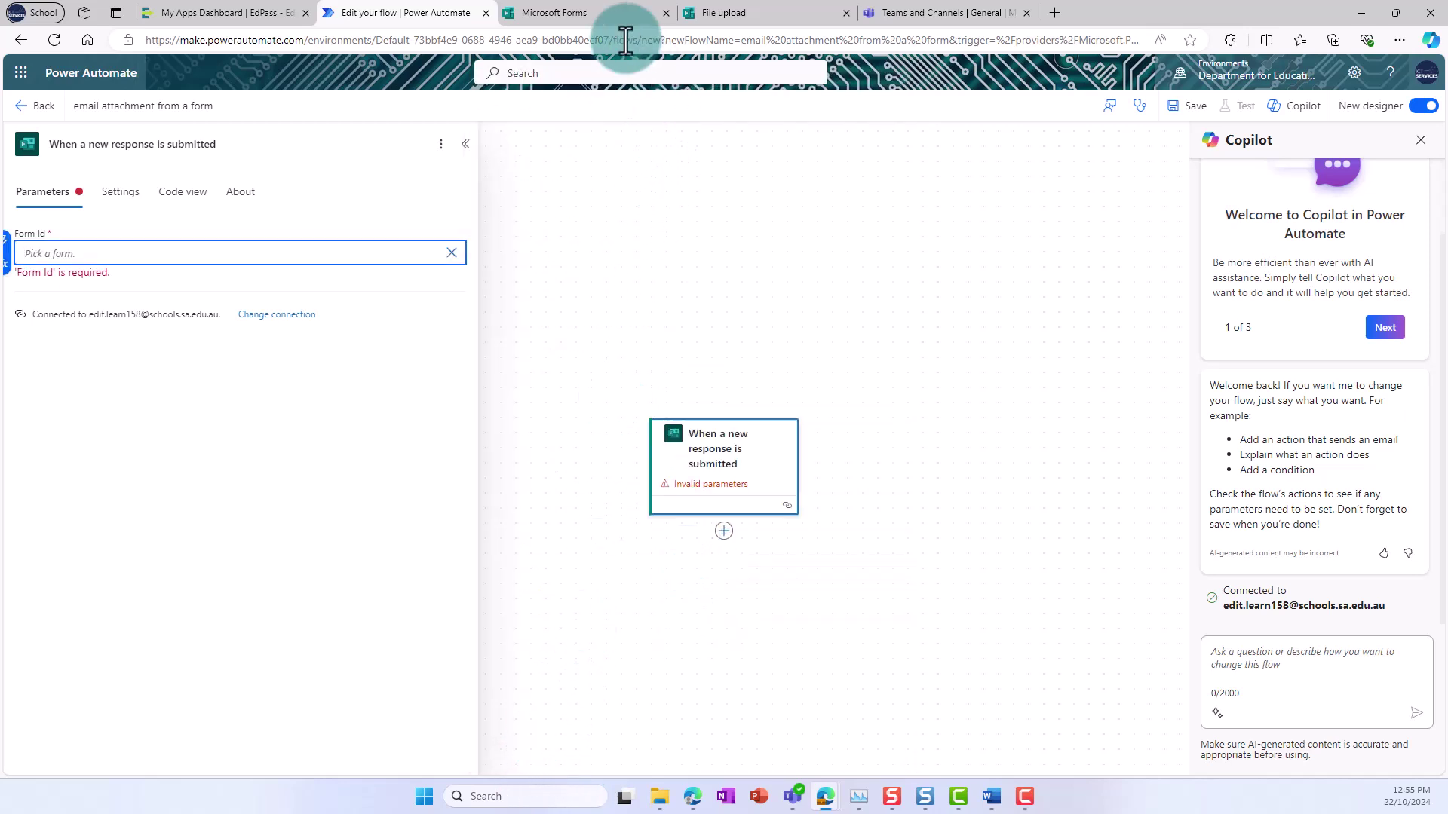
click(724, 13)
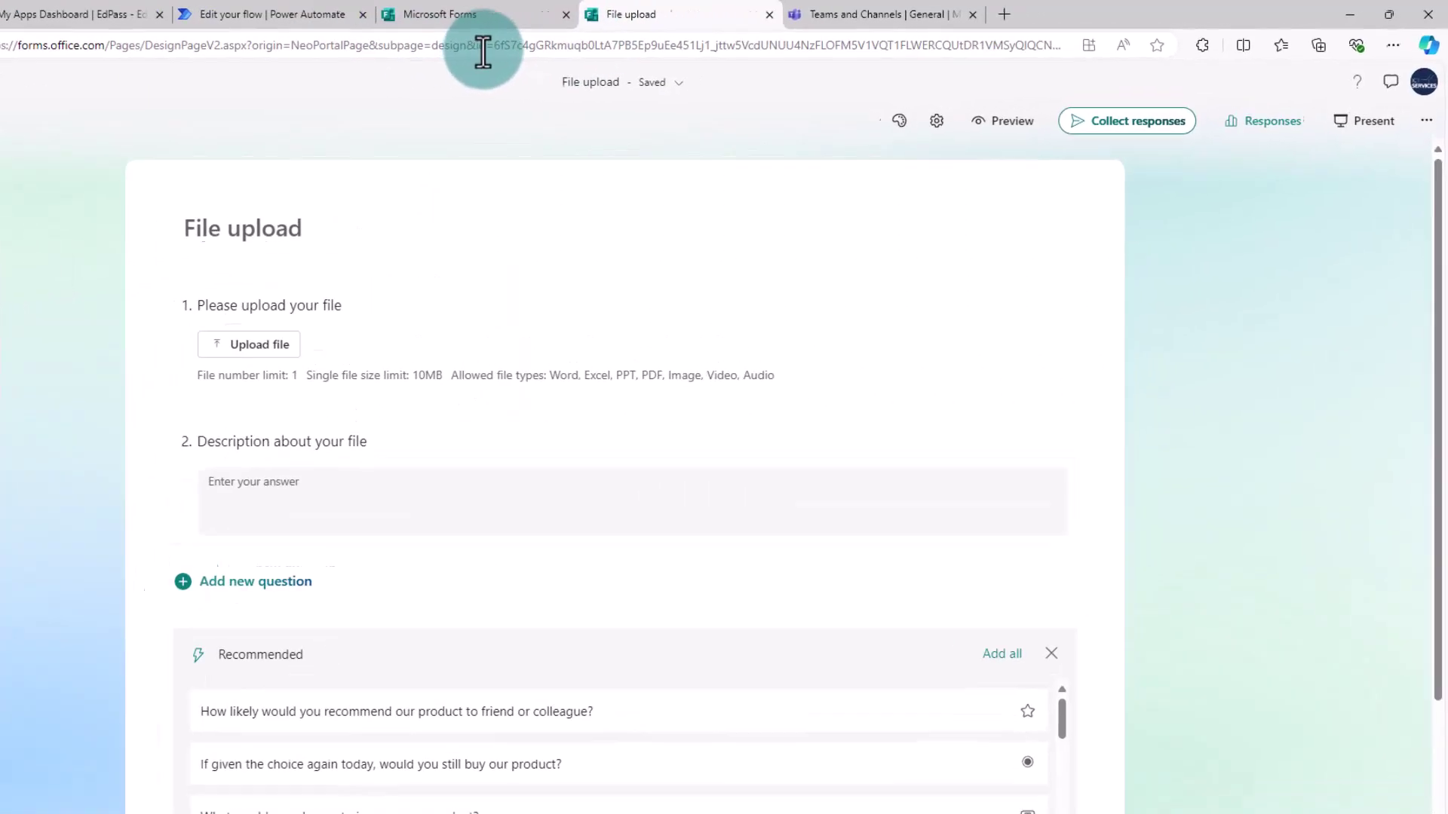
drag(602, 40, 975, 74)
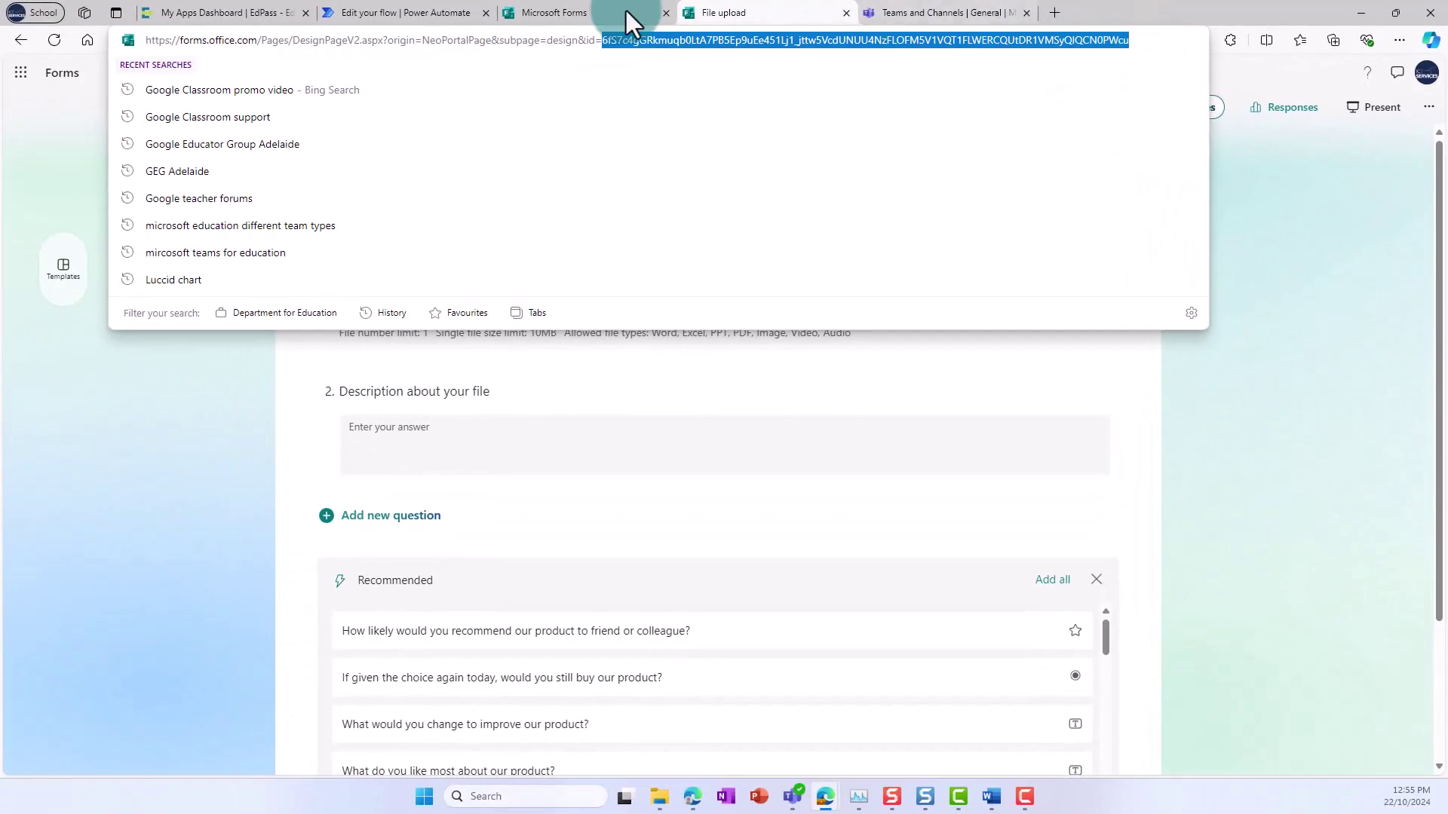
click(415, 14)
click(229, 252)
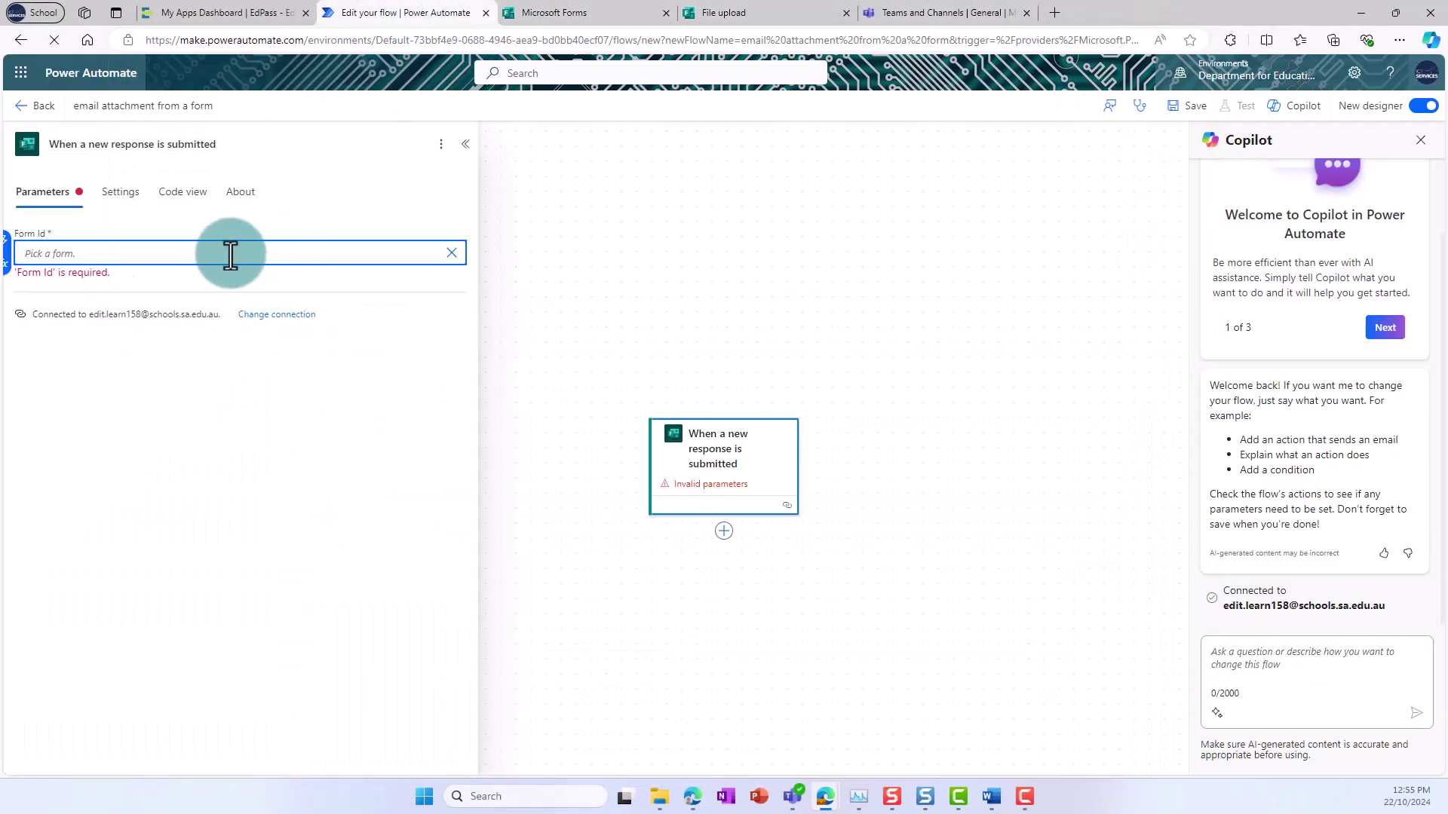
key(ctrl+v)
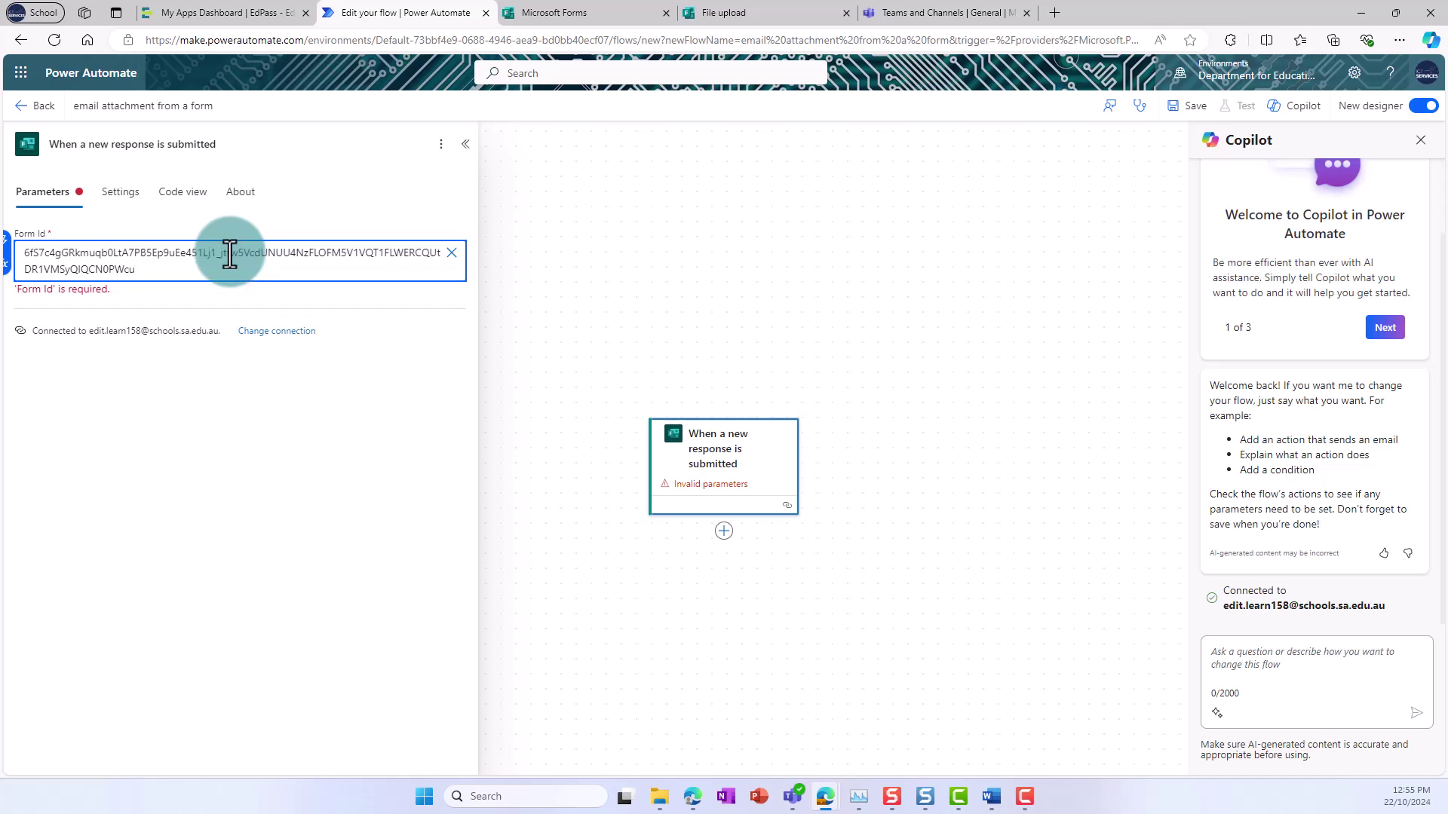
click(330, 421)
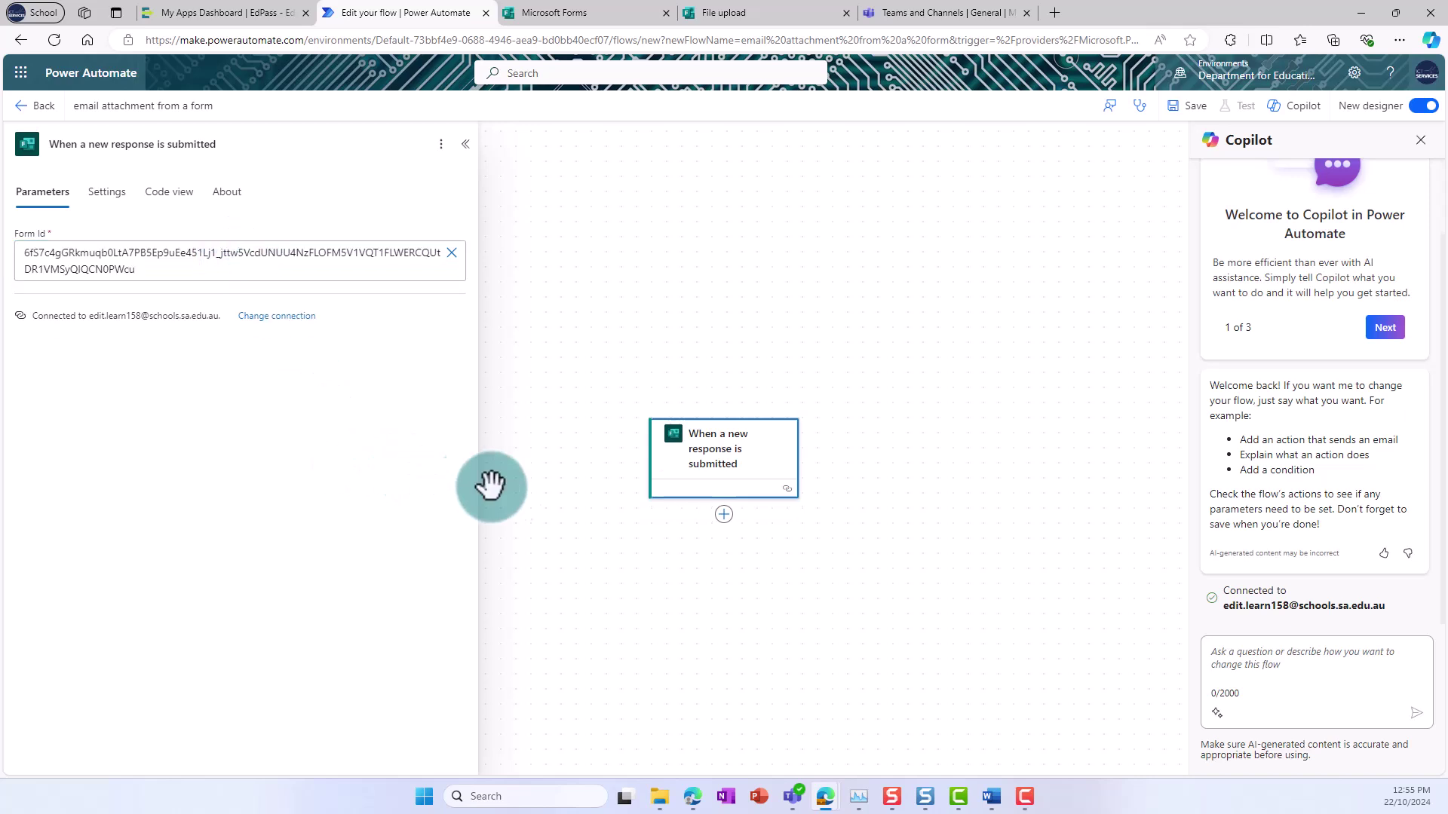
Add a Get response details action after the trigger
click(722, 515)
click(796, 515)
click(162, 193)
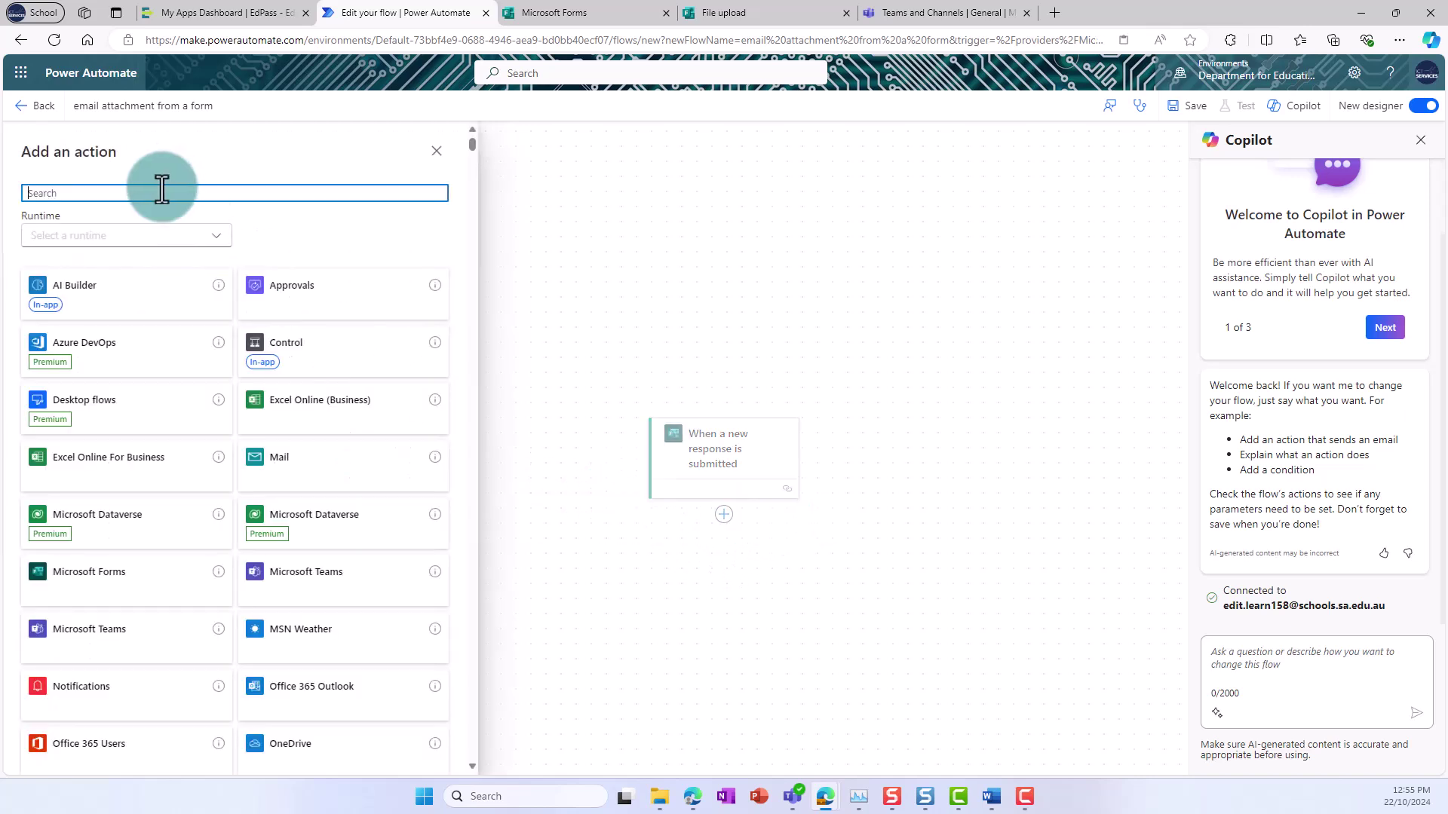
text(get formrespon)
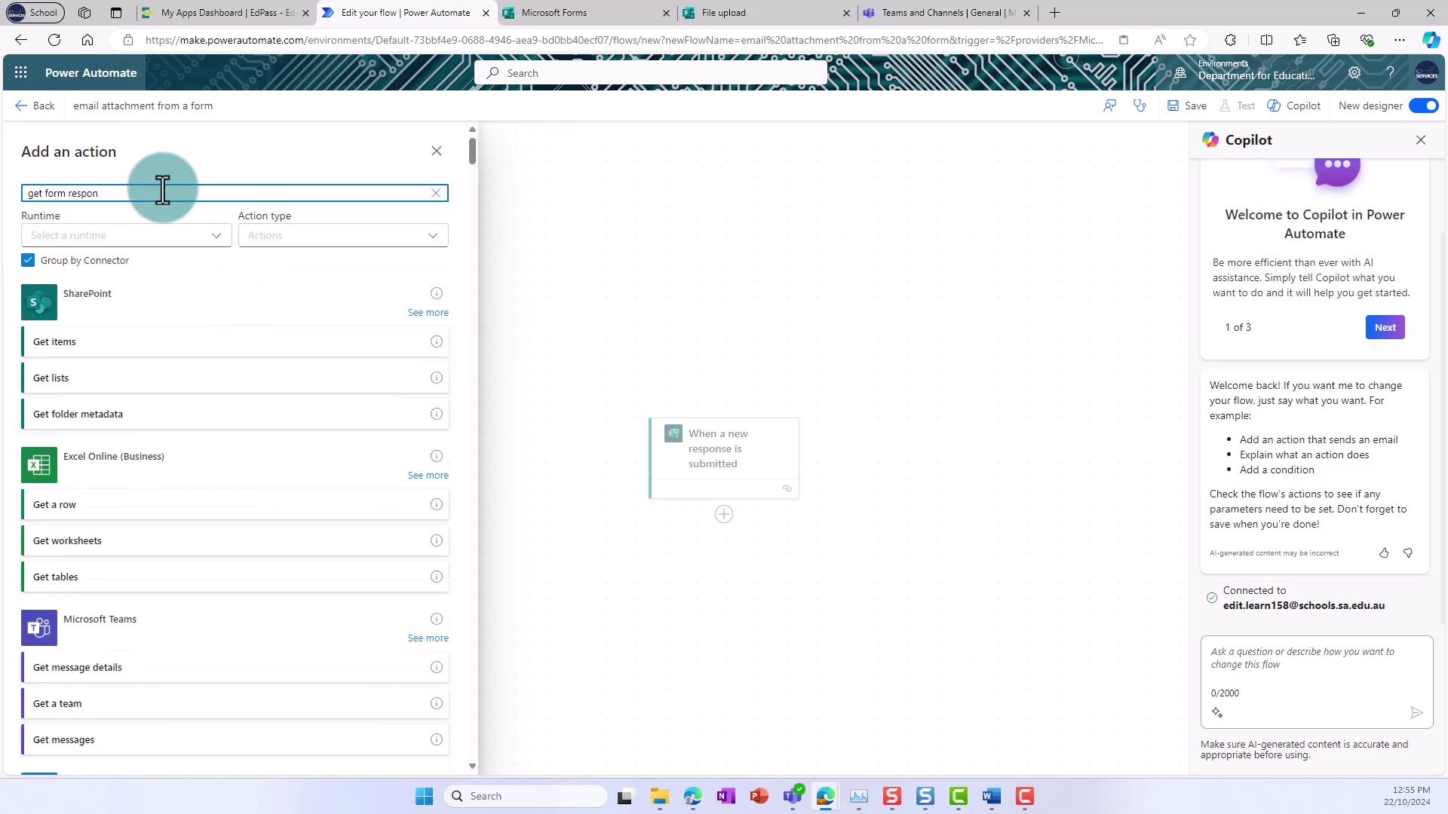
click(78, 342)
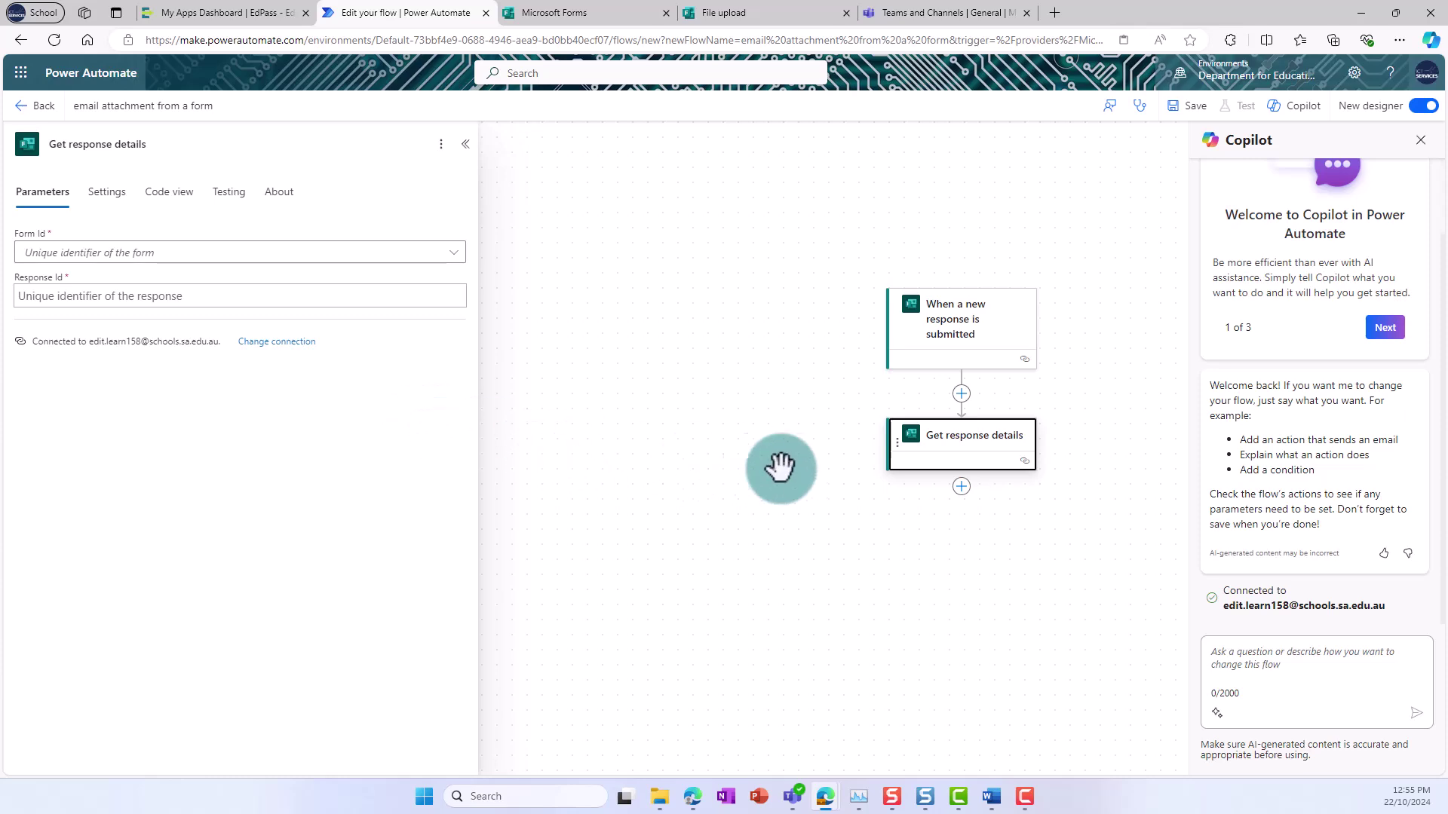
Set its Form Id to the File upload form and Response Id to the trigger's Response Id
click(34, 252)
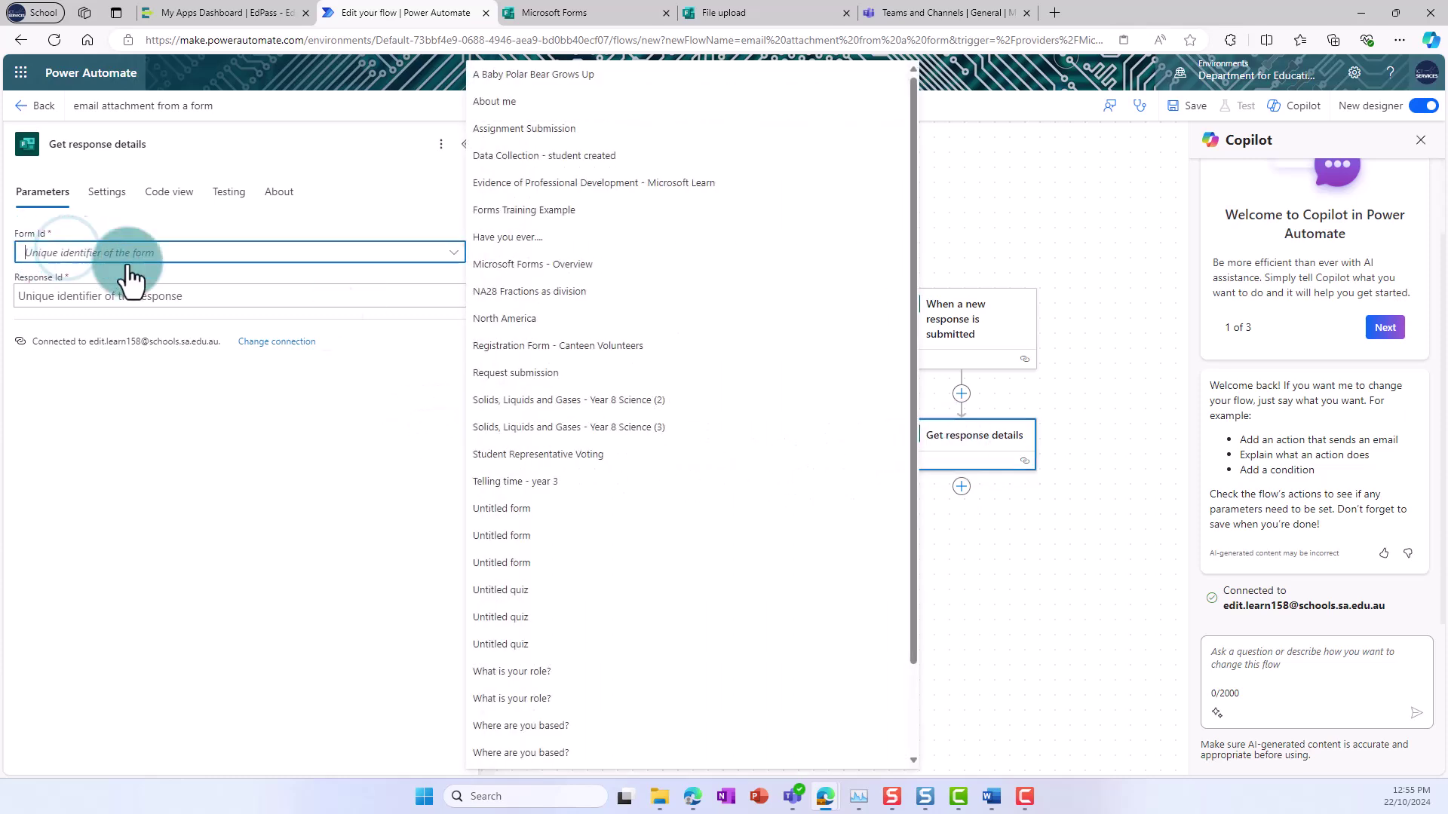
click(504, 732)
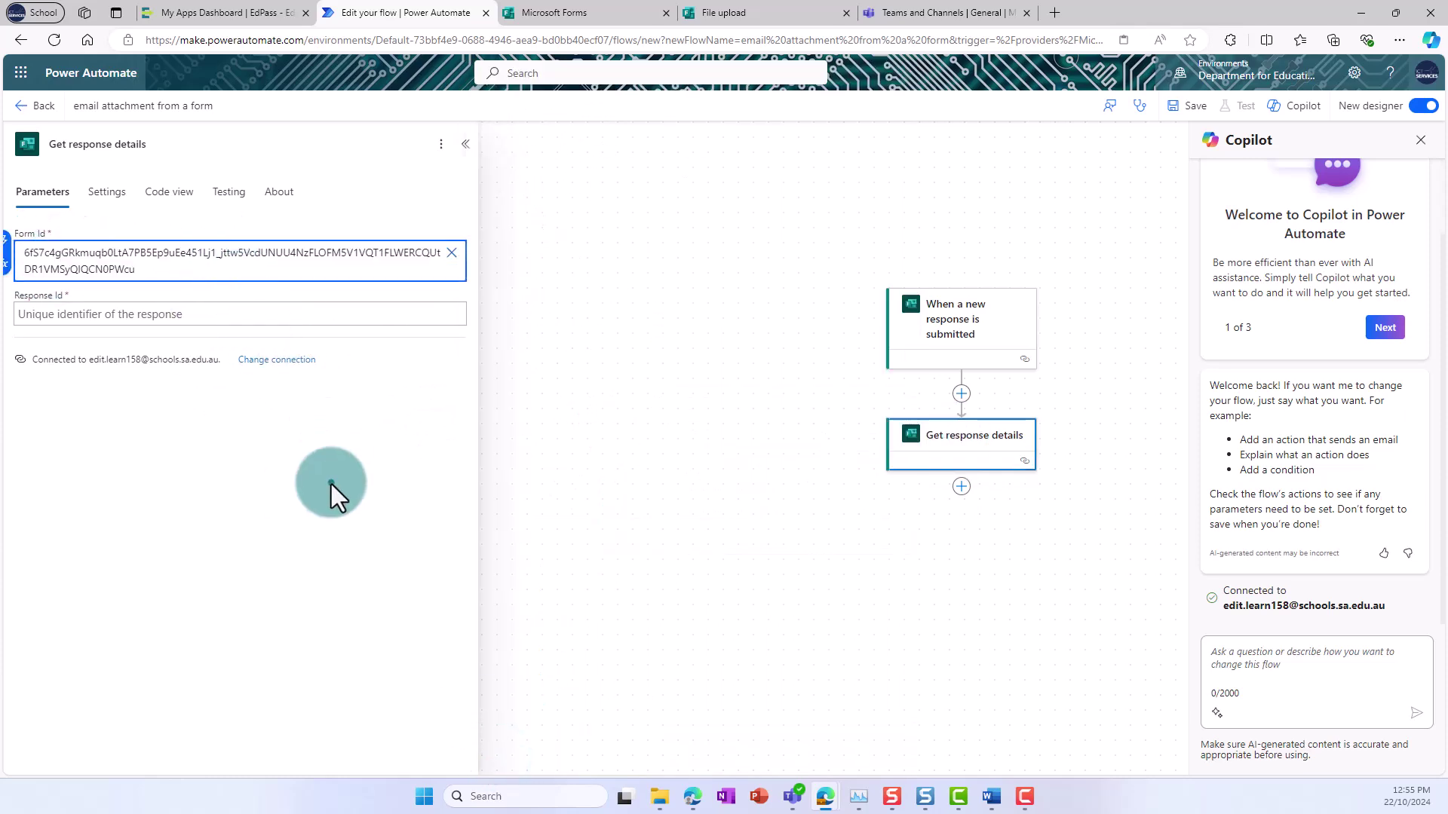
click(68, 312)
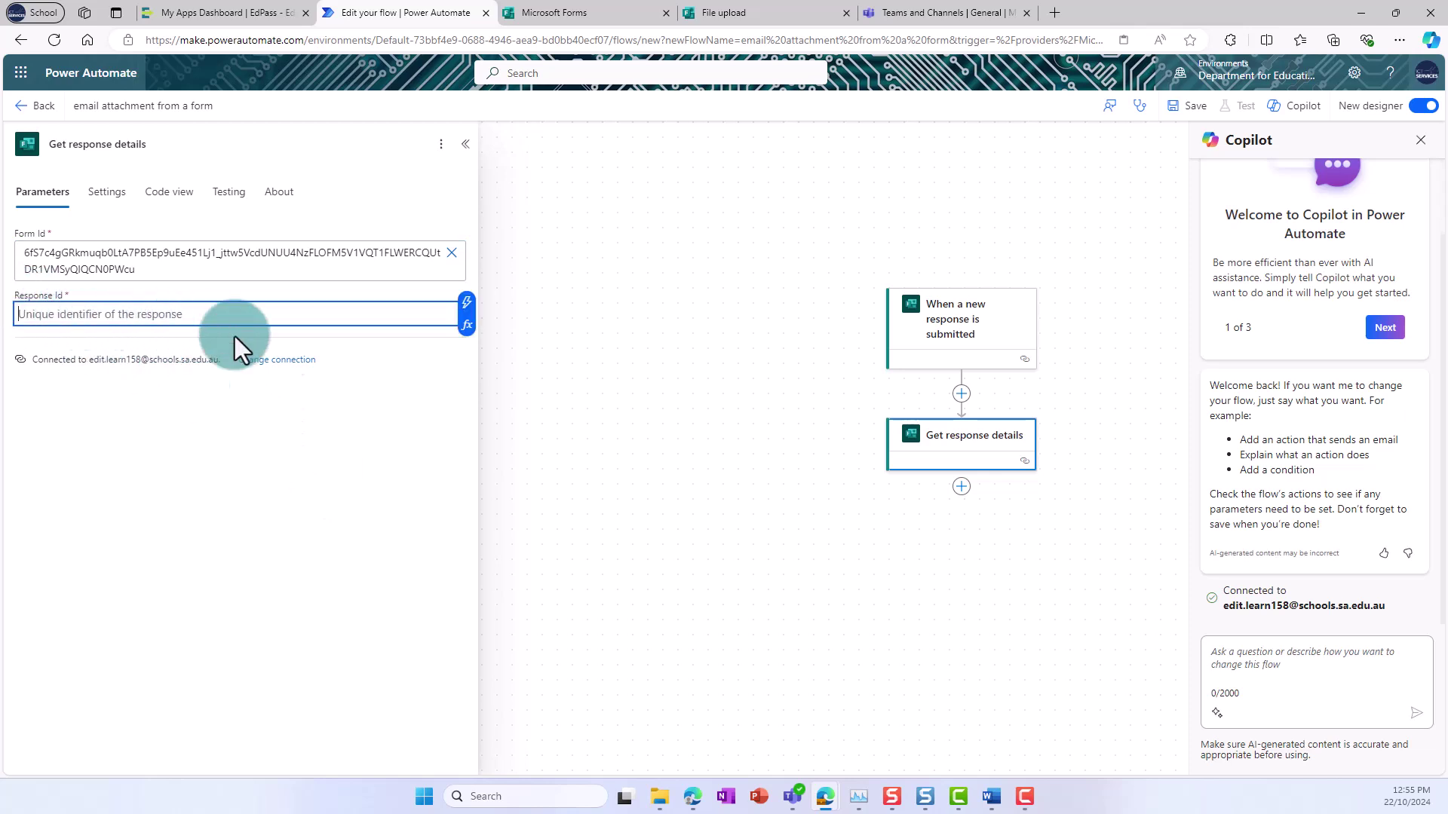
click(467, 302)
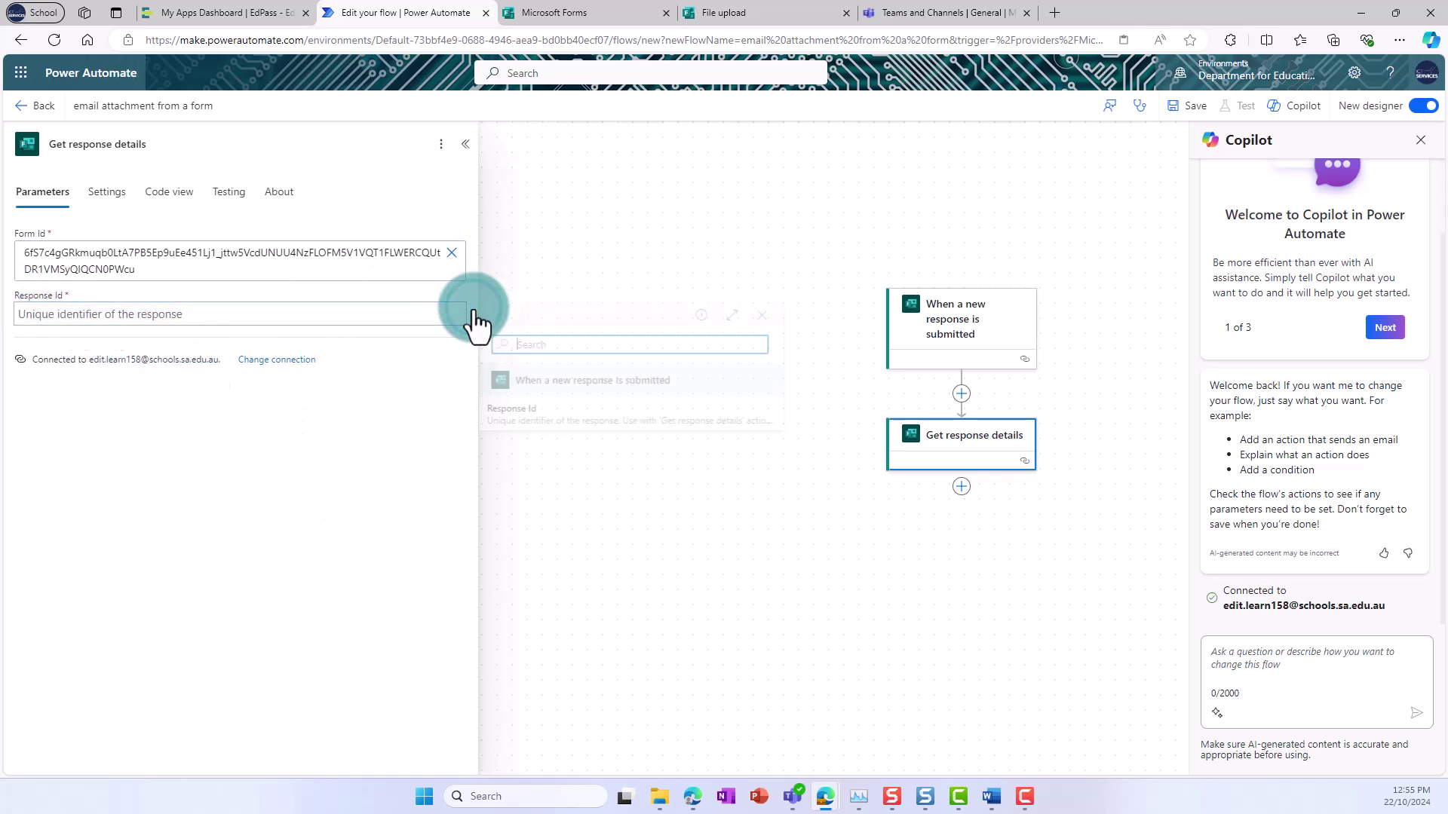
click(543, 412)
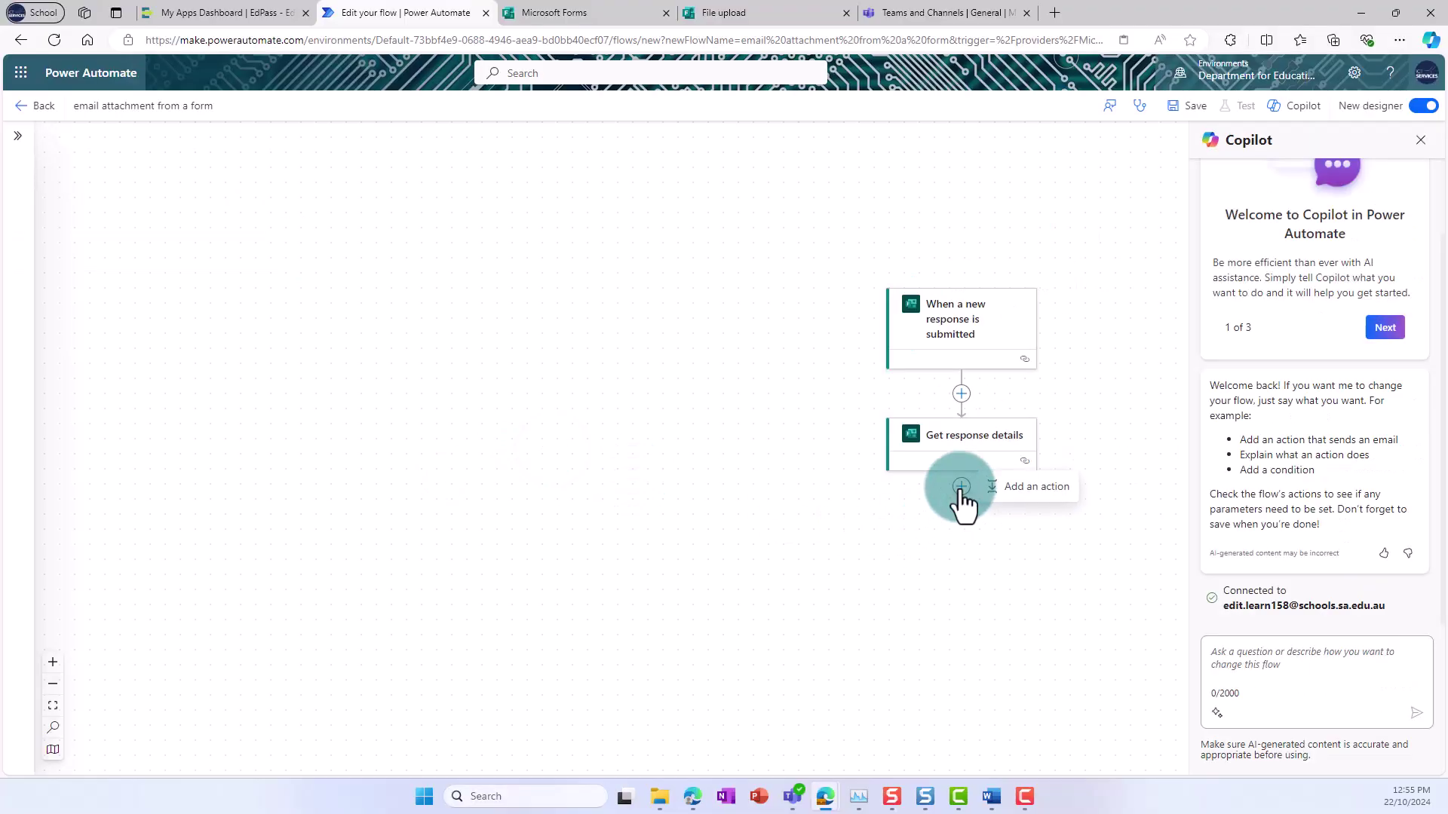
Add Get user profile (V2) with User (UPN) set to Responders' Email, and save the flow
click(961, 486)
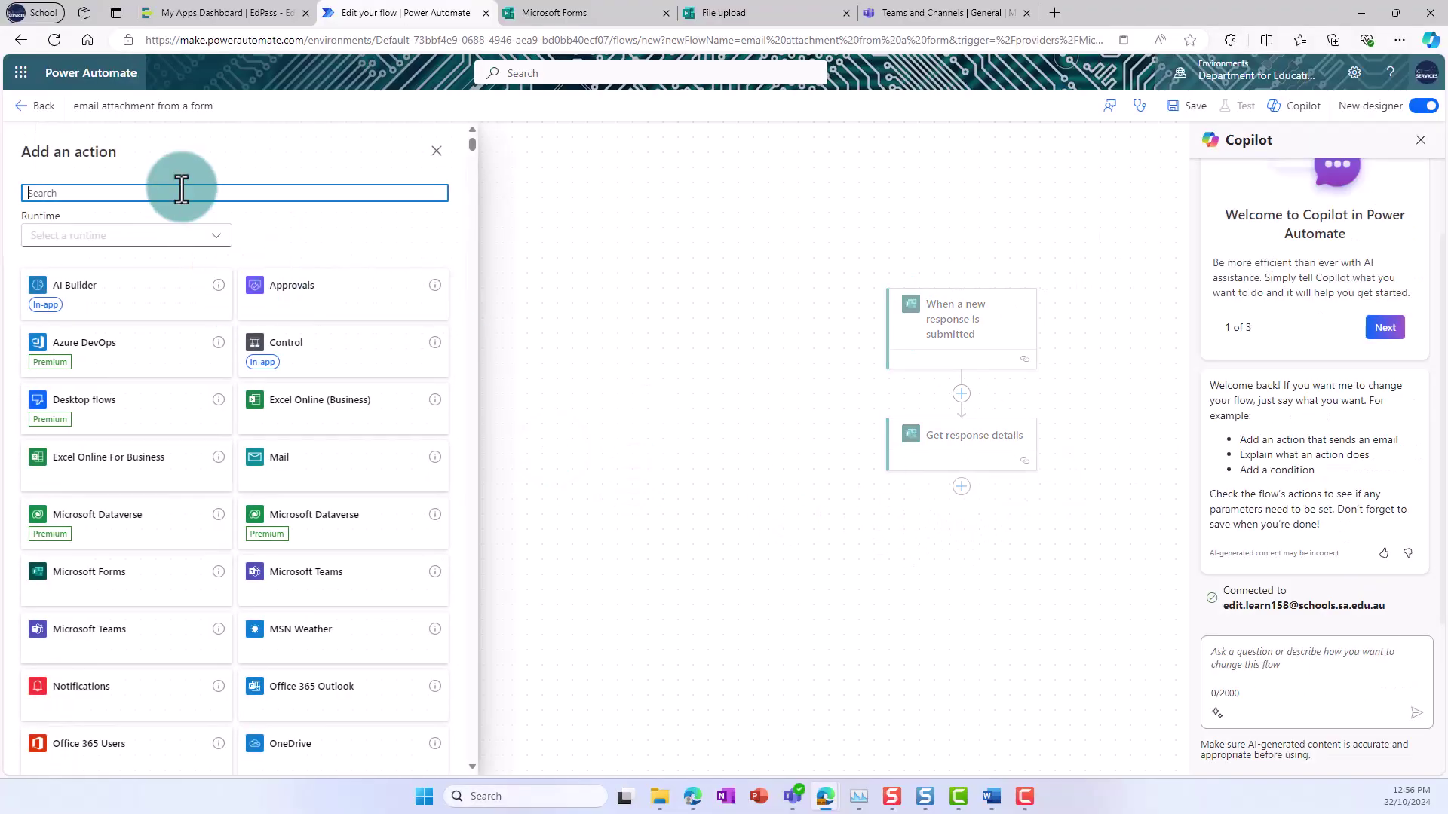
text(user profile)
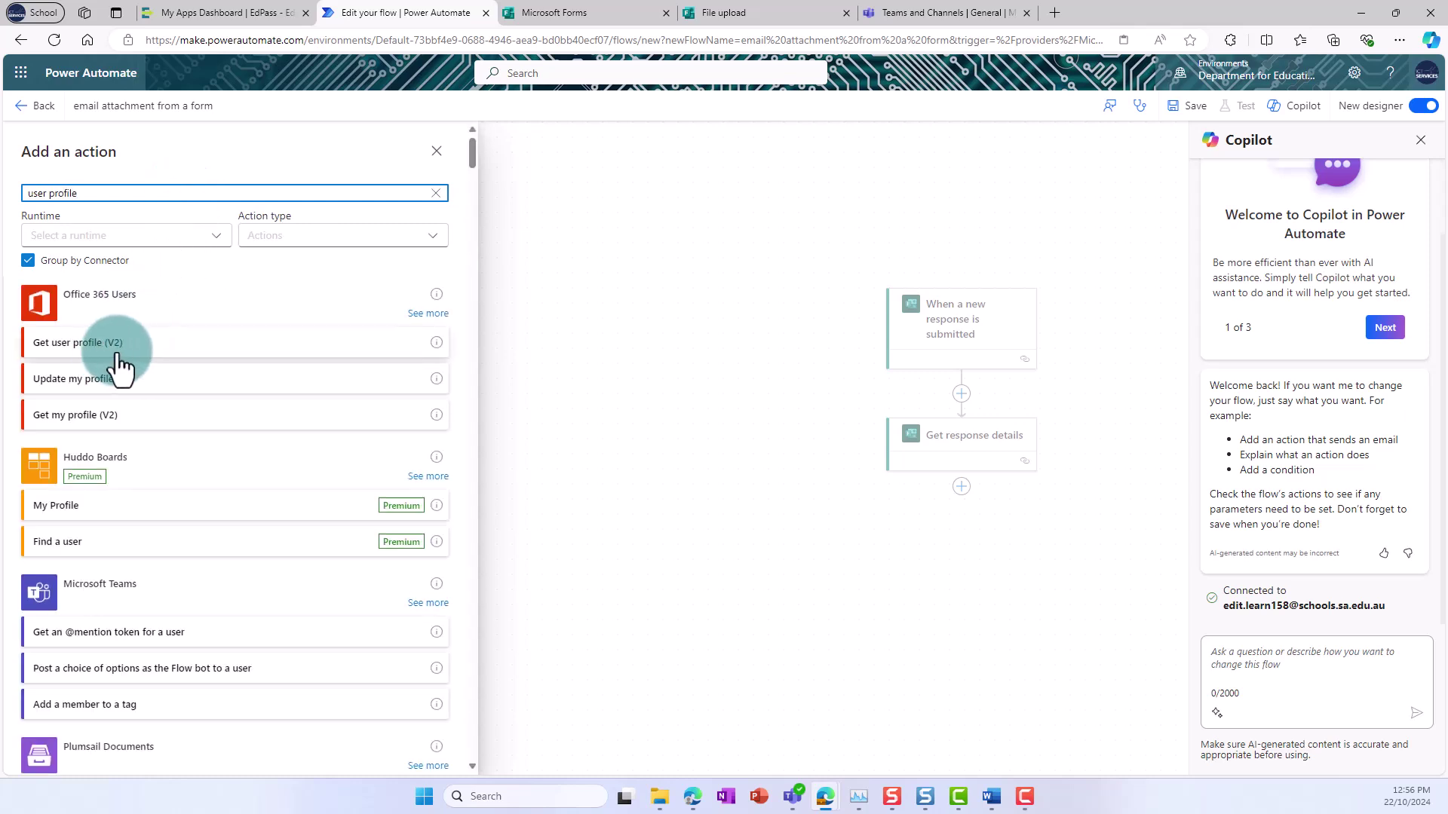
click(113, 341)
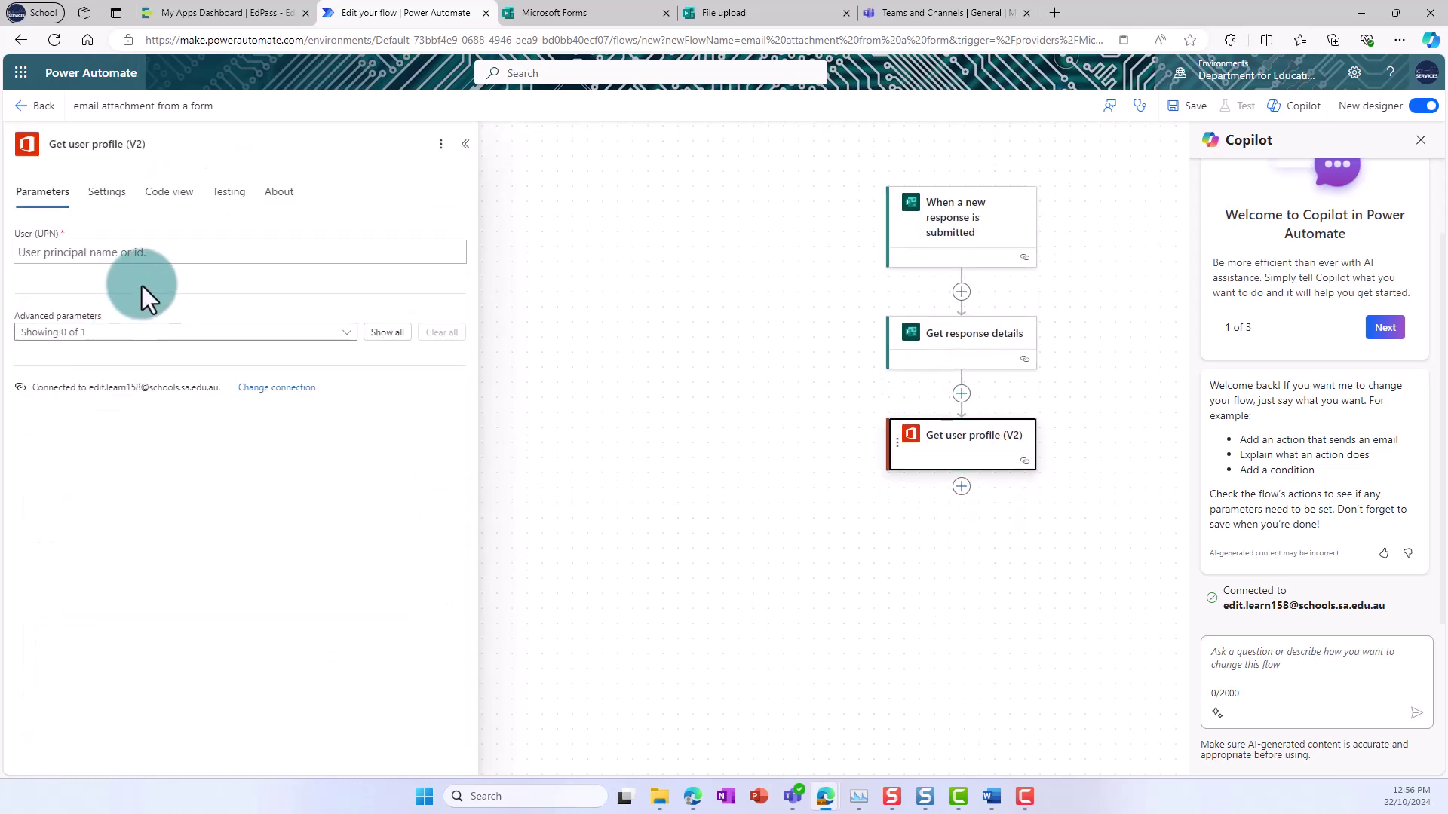
click(250, 252)
click(466, 241)
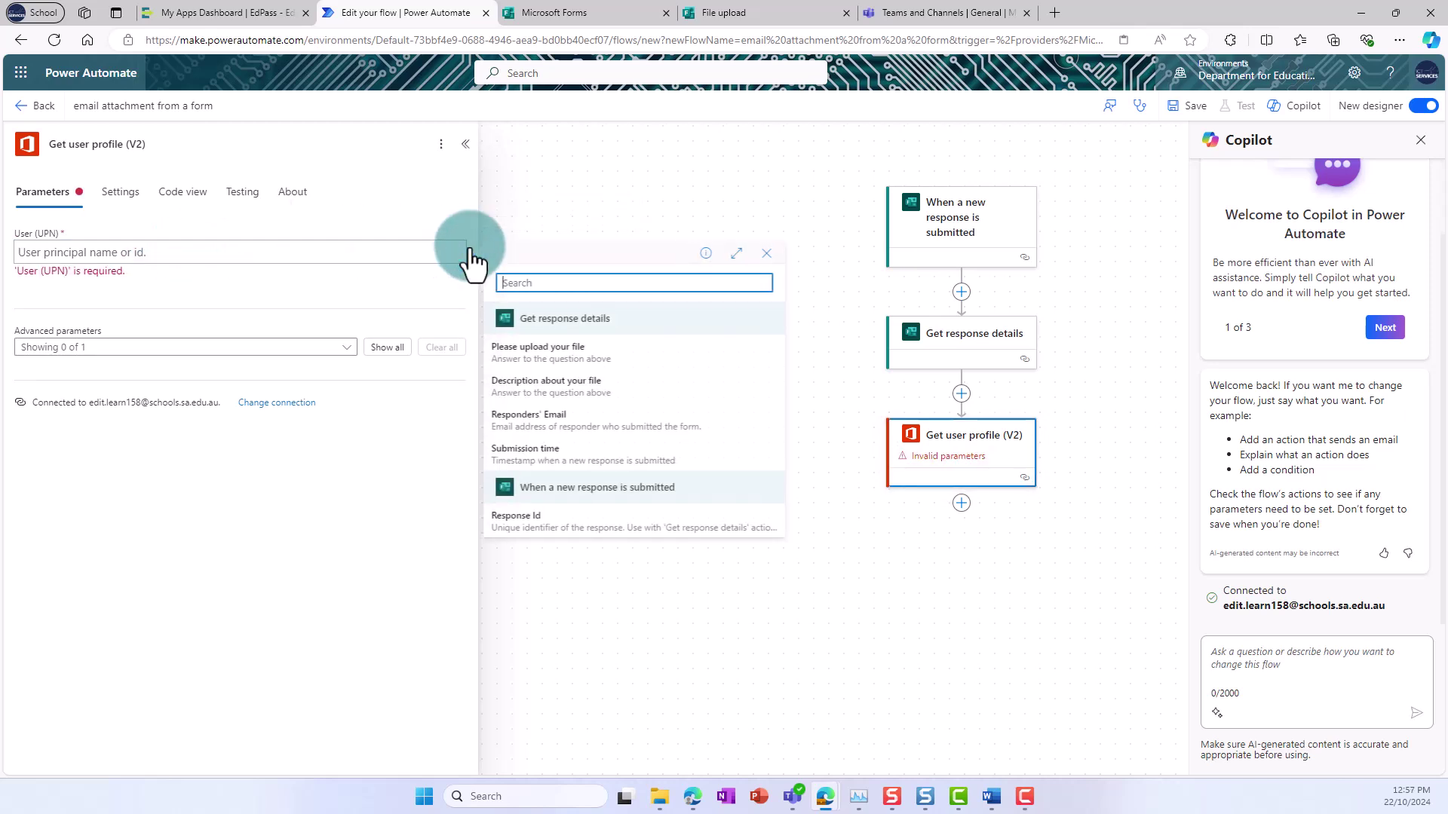
click(530, 419)
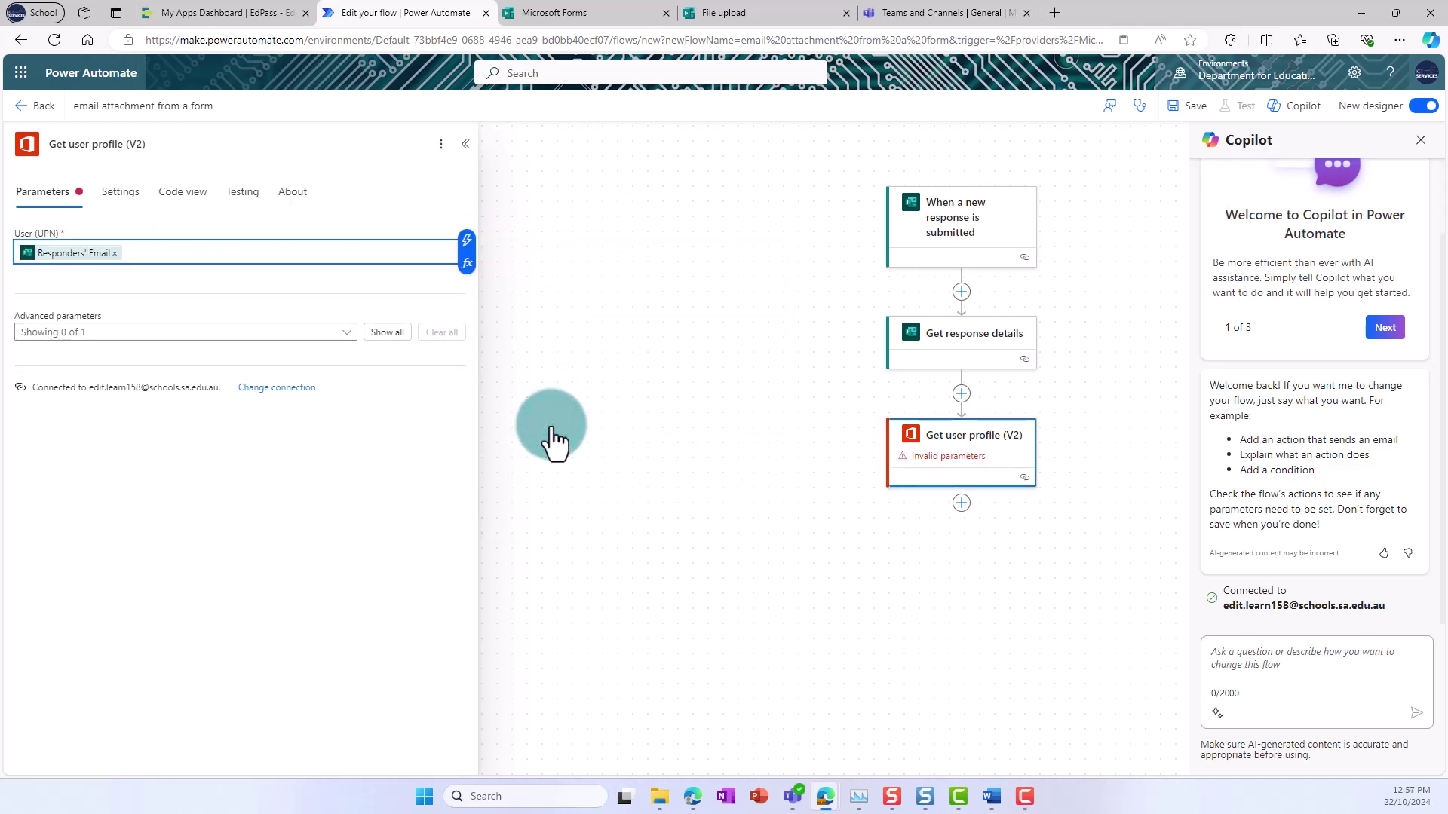
click(579, 419)
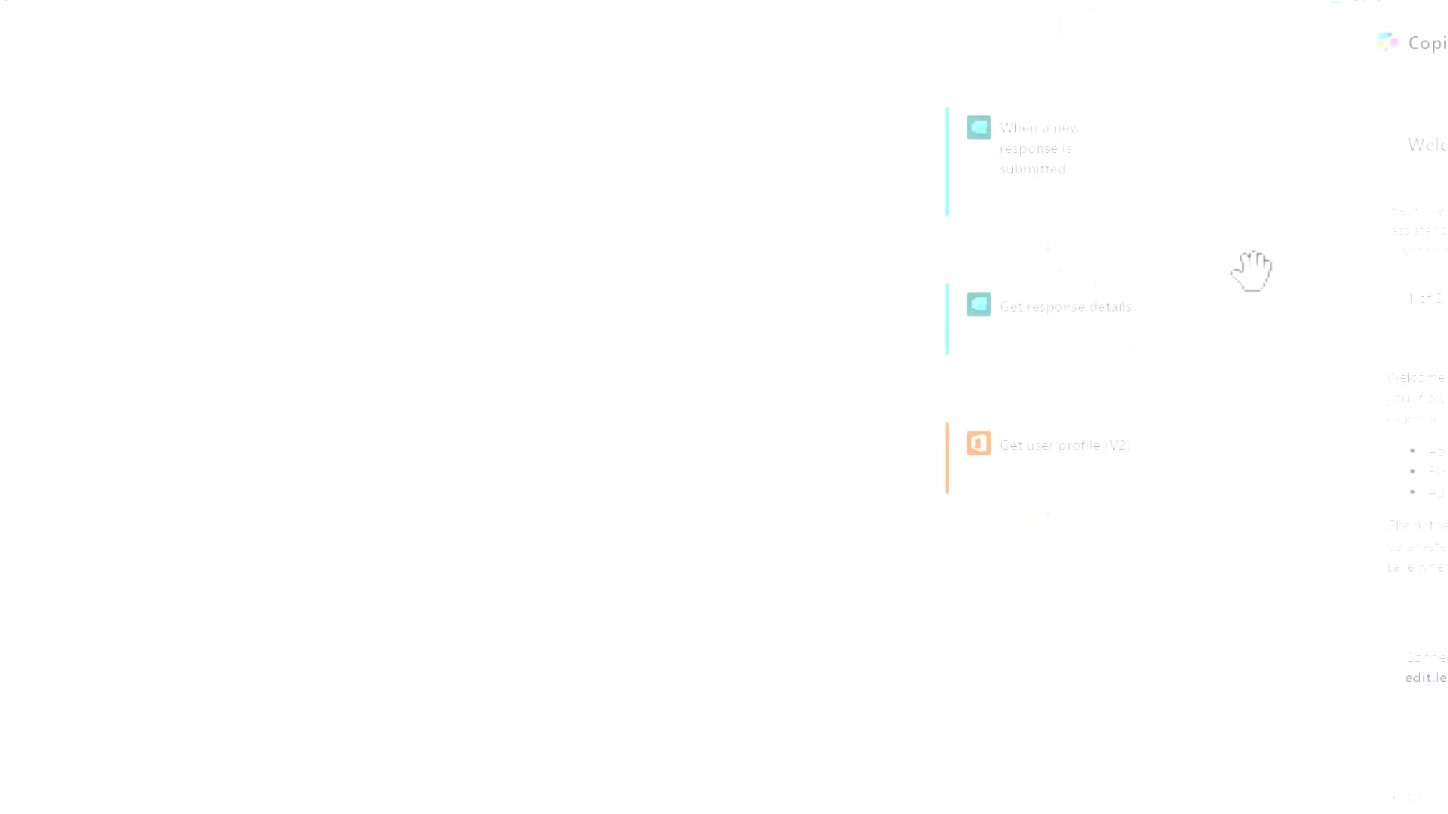
click(1186, 107)
text(Task sheet for students to complete.)
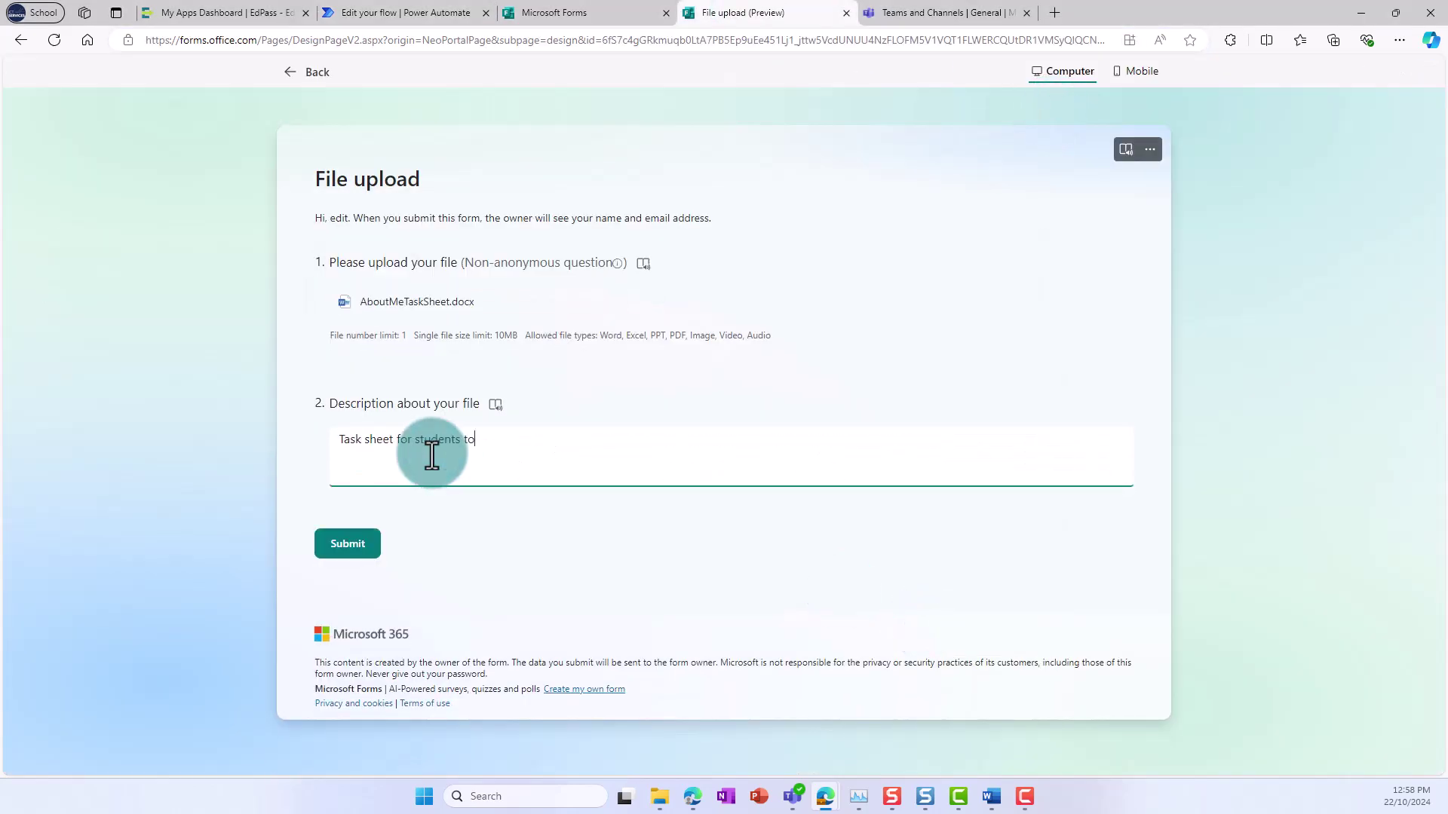
Submit the test form response and check the flow's details page shows a Succeeded run
click(347, 544)
click(395, 12)
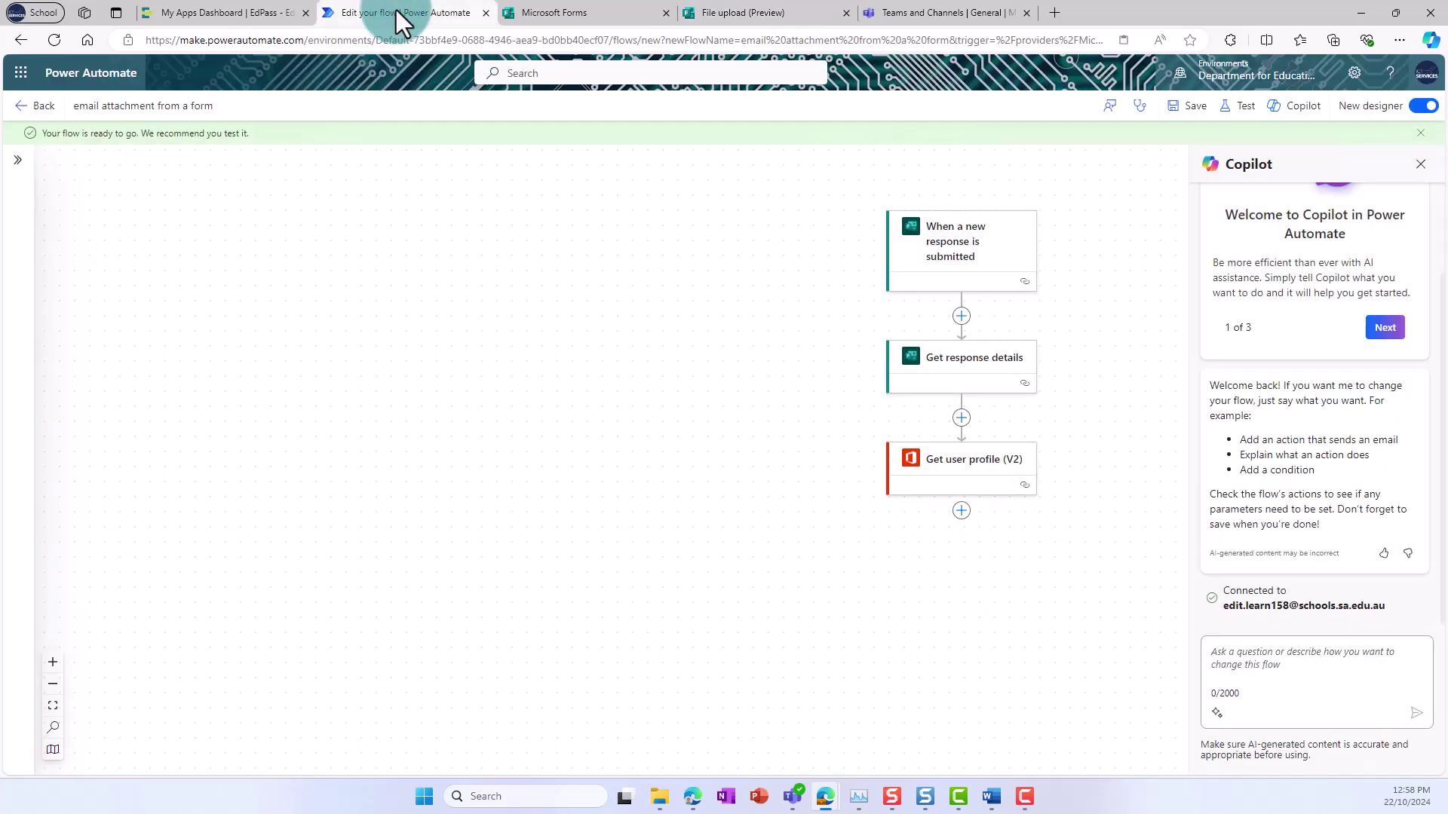
click(43, 105)
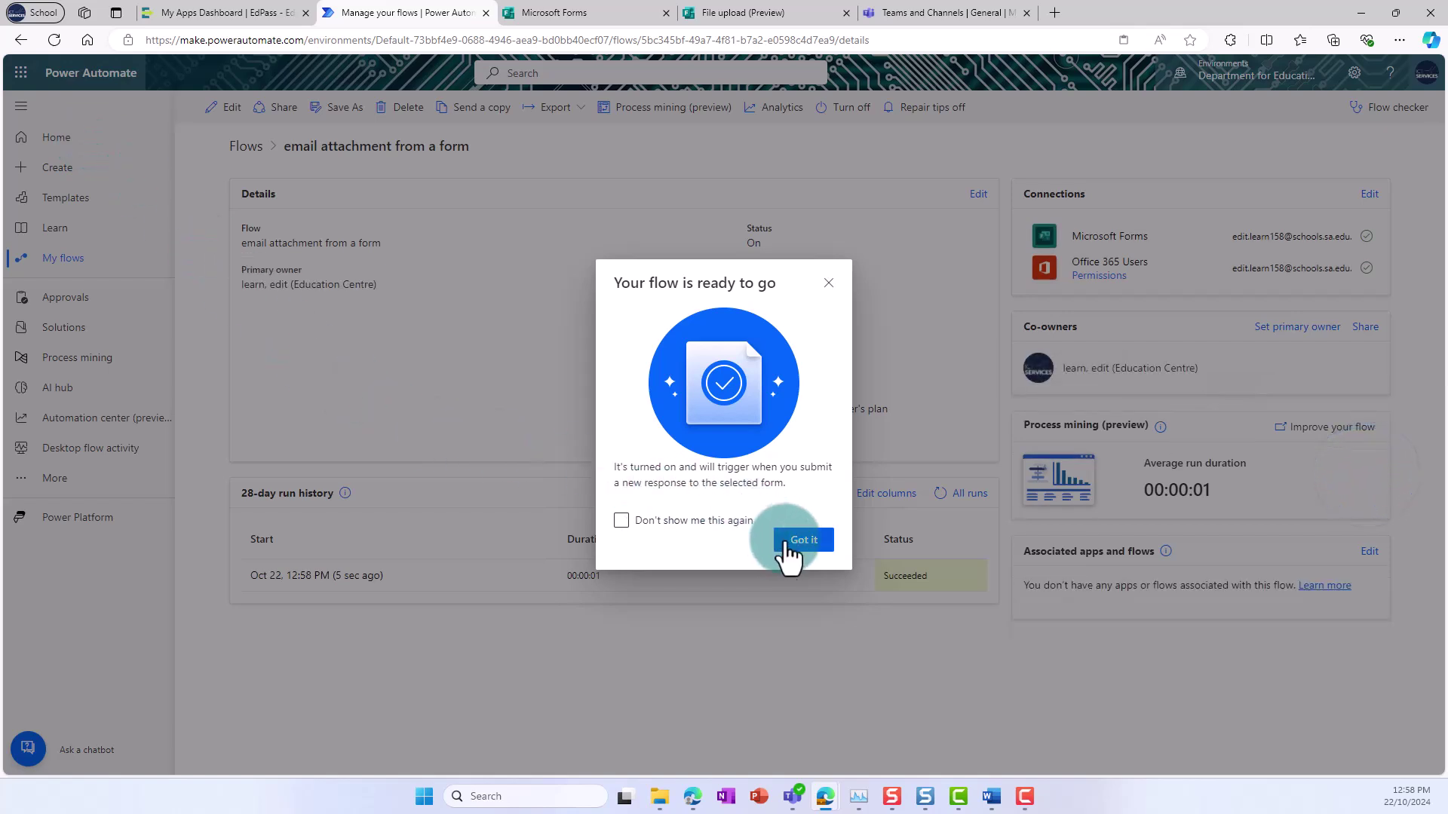
click(803, 539)
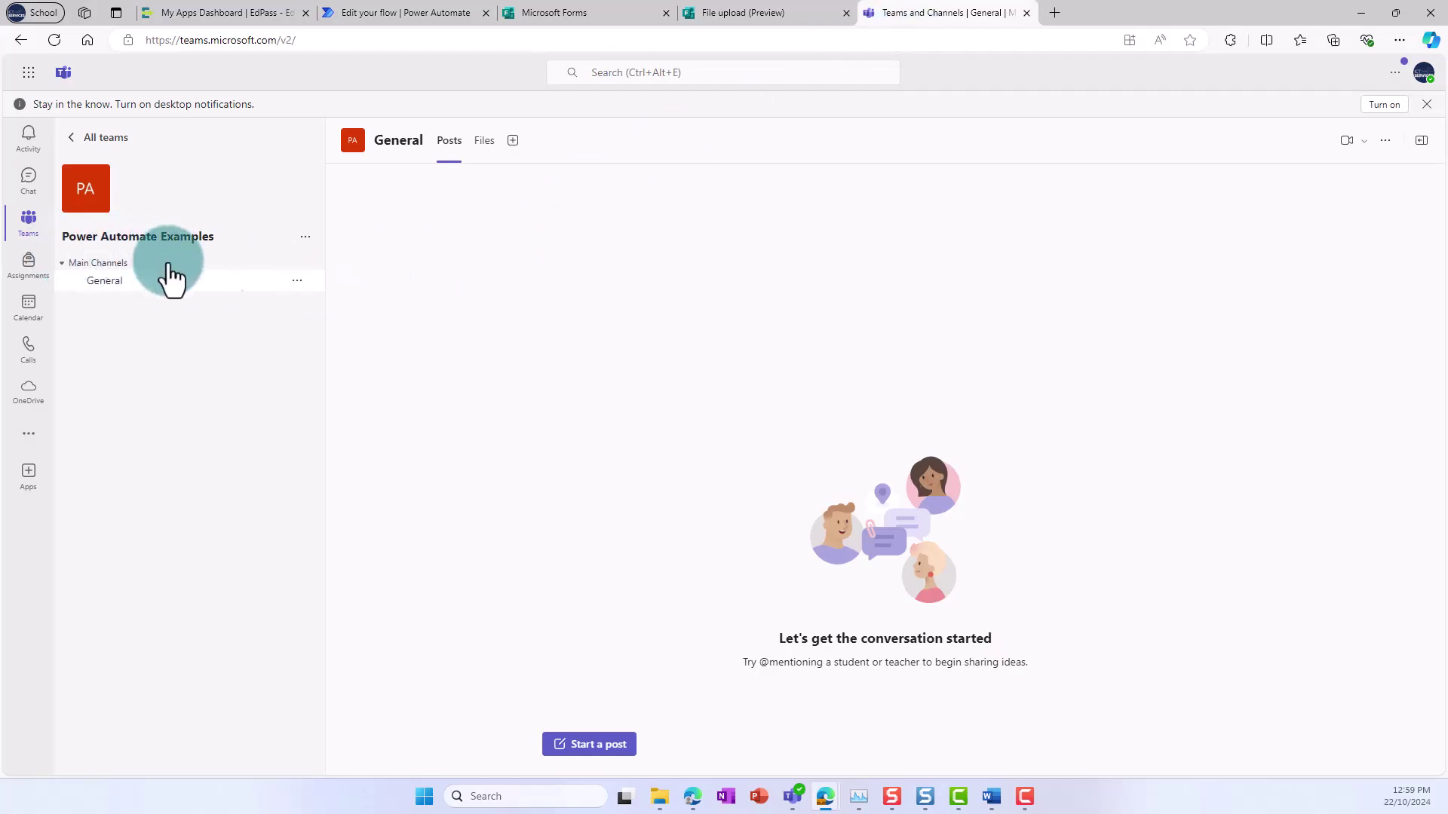
Browse the General channel's Files from Documents through Apps > Microsoft Forms to the uploaded files
click(485, 140)
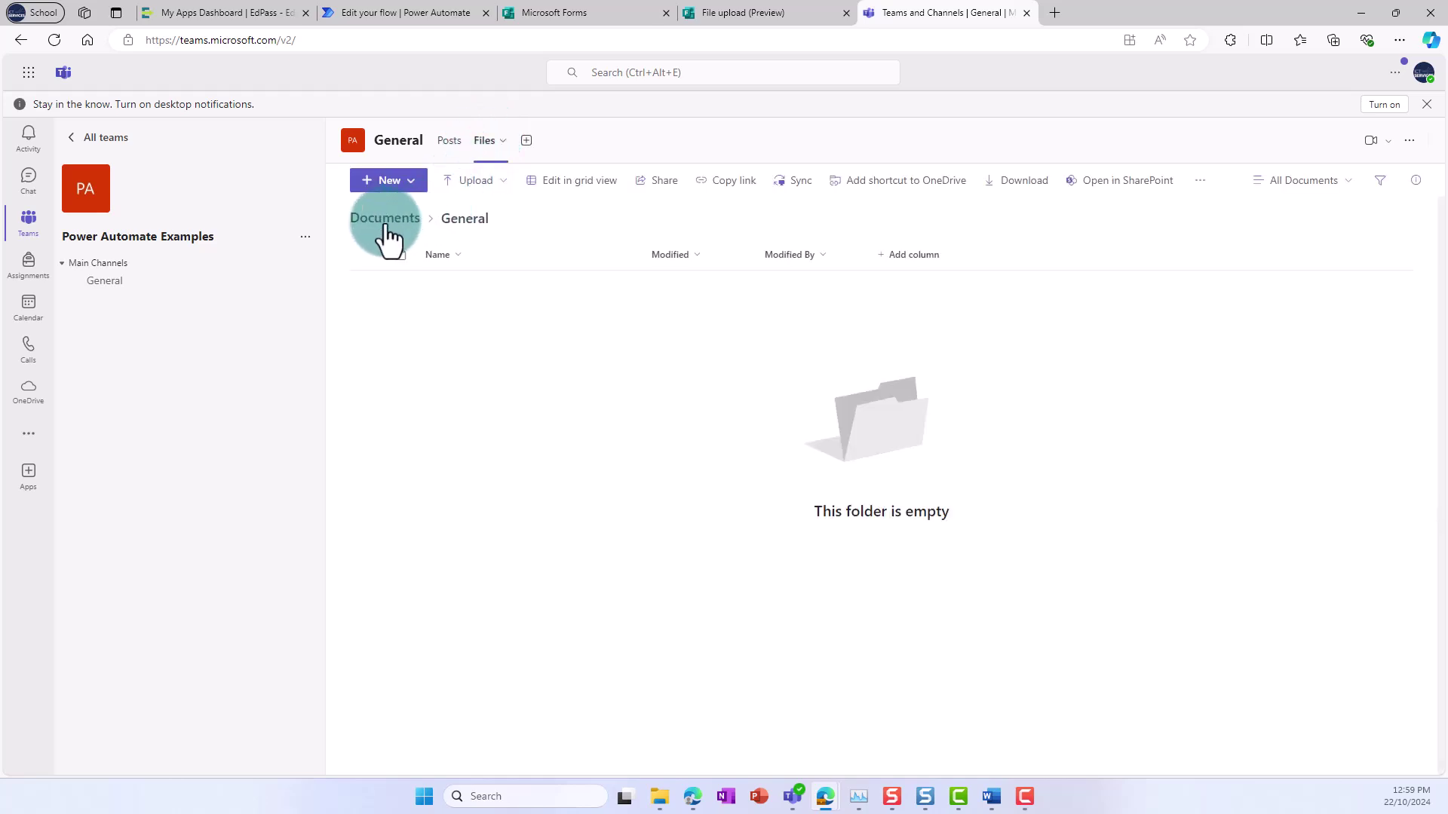
click(384, 218)
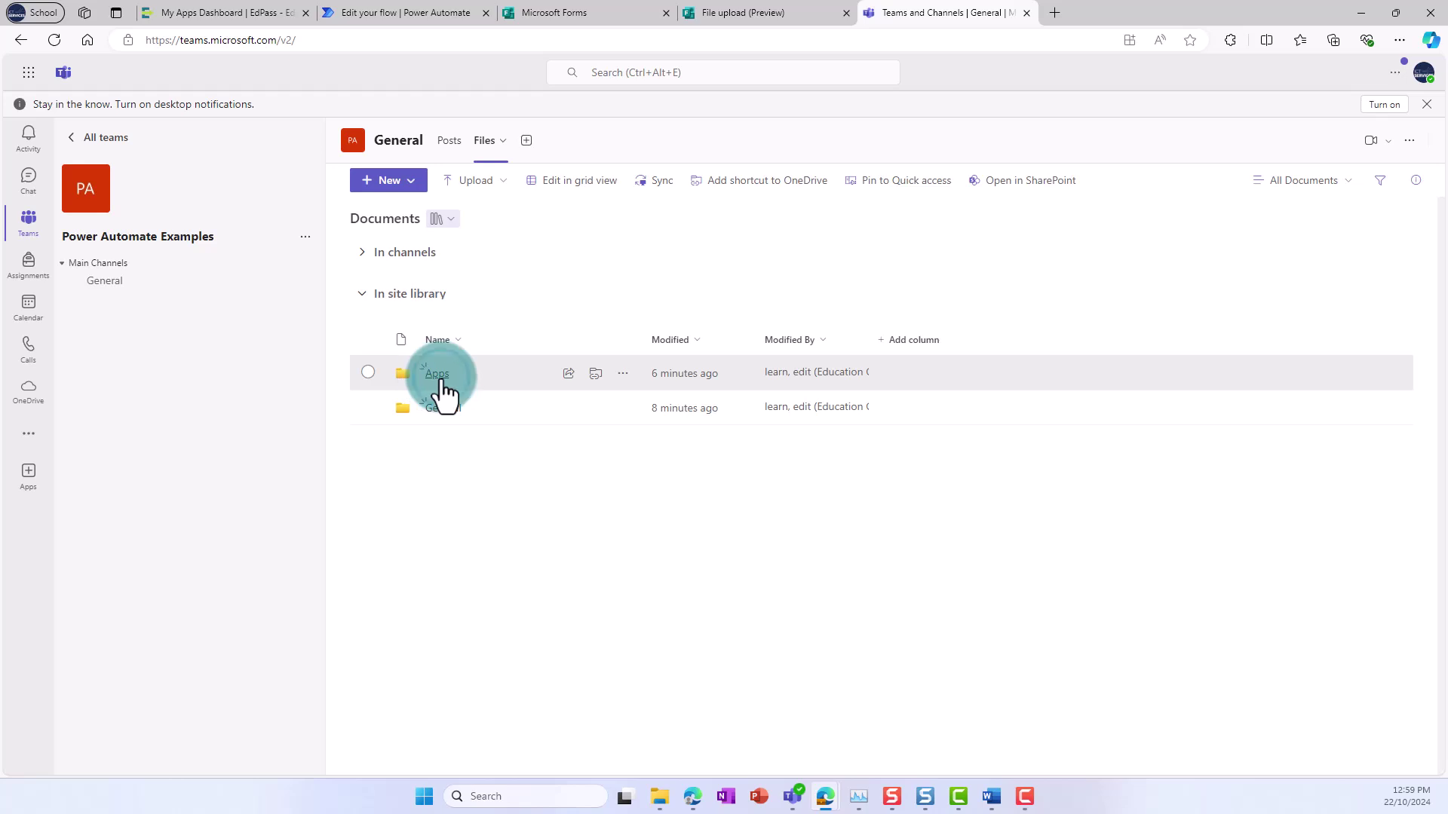
click(436, 373)
mouse_move(463, 289)
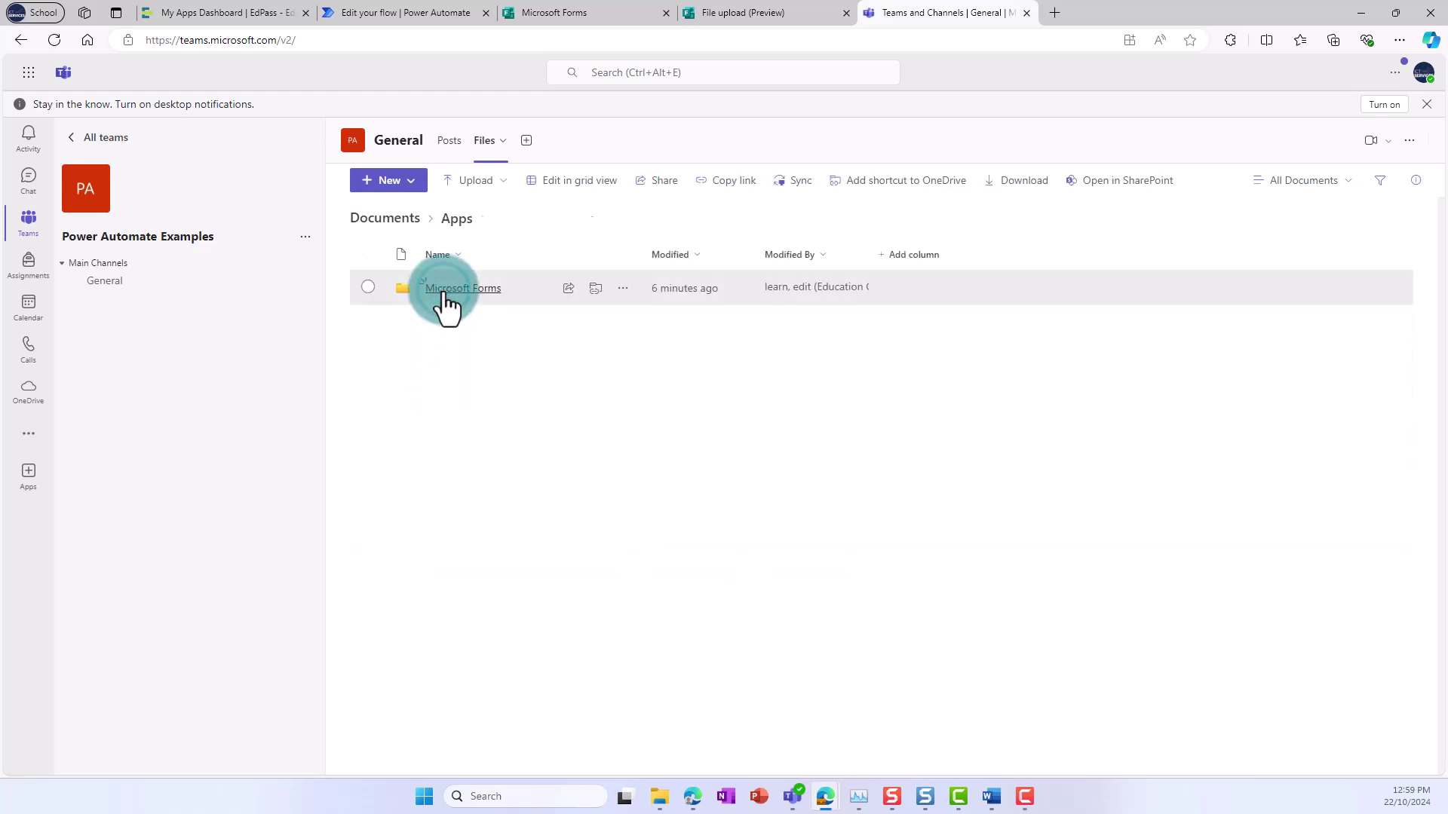
click(448, 293)
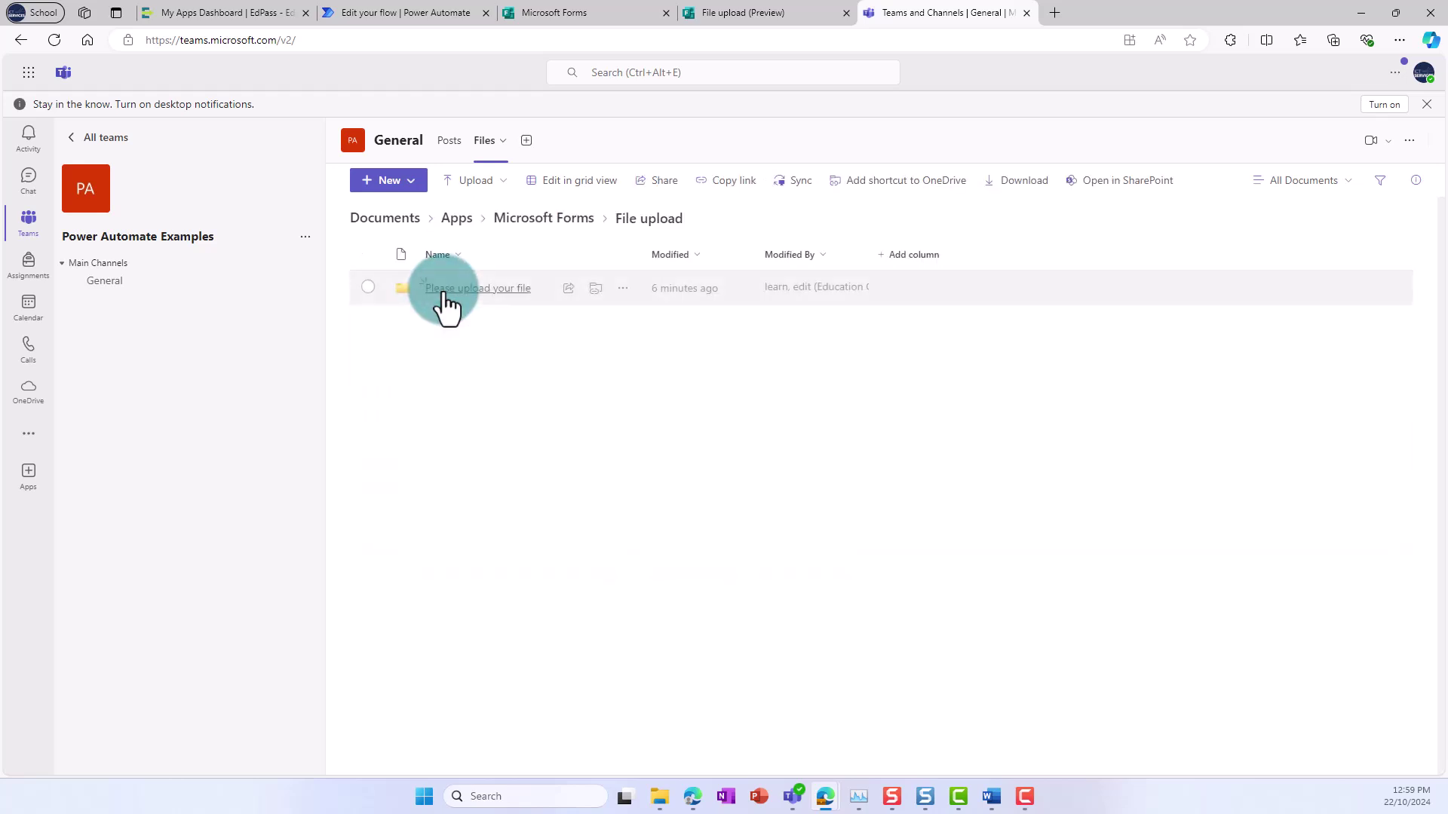
click(448, 289)
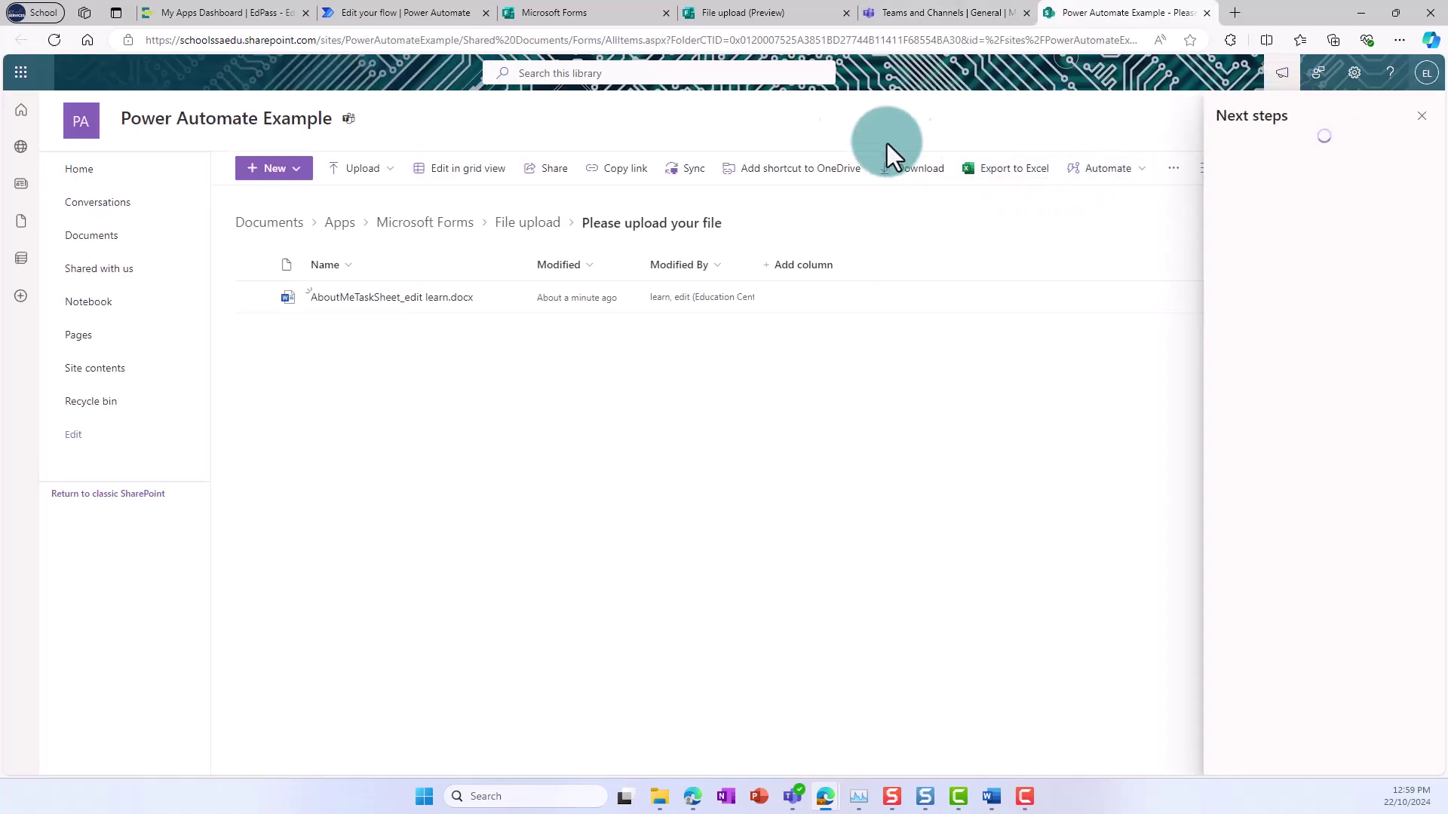
Add a Parse JSON action after Get user profile (V2)
click(404, 13)
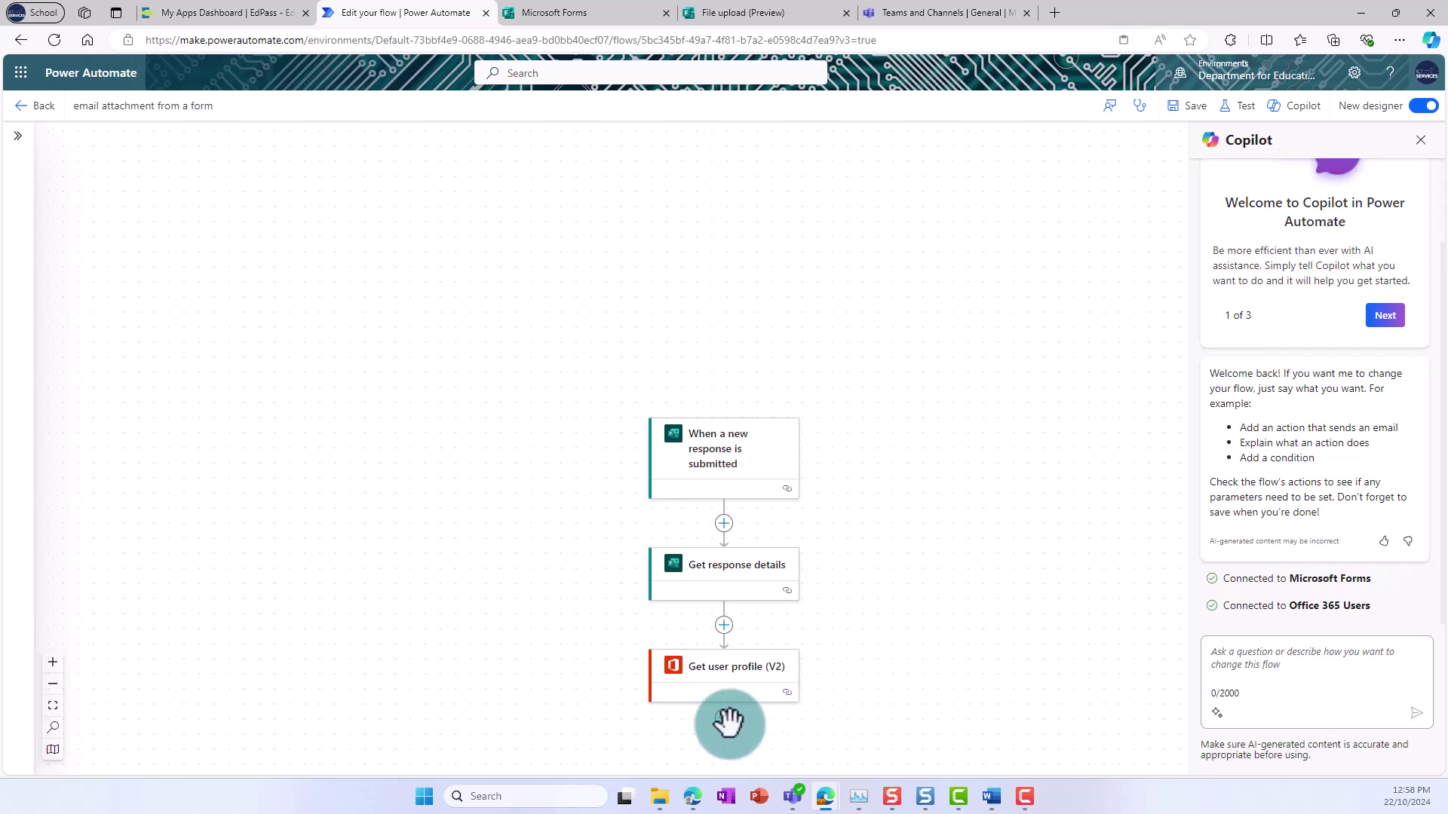
drag(733, 739, 703, 497)
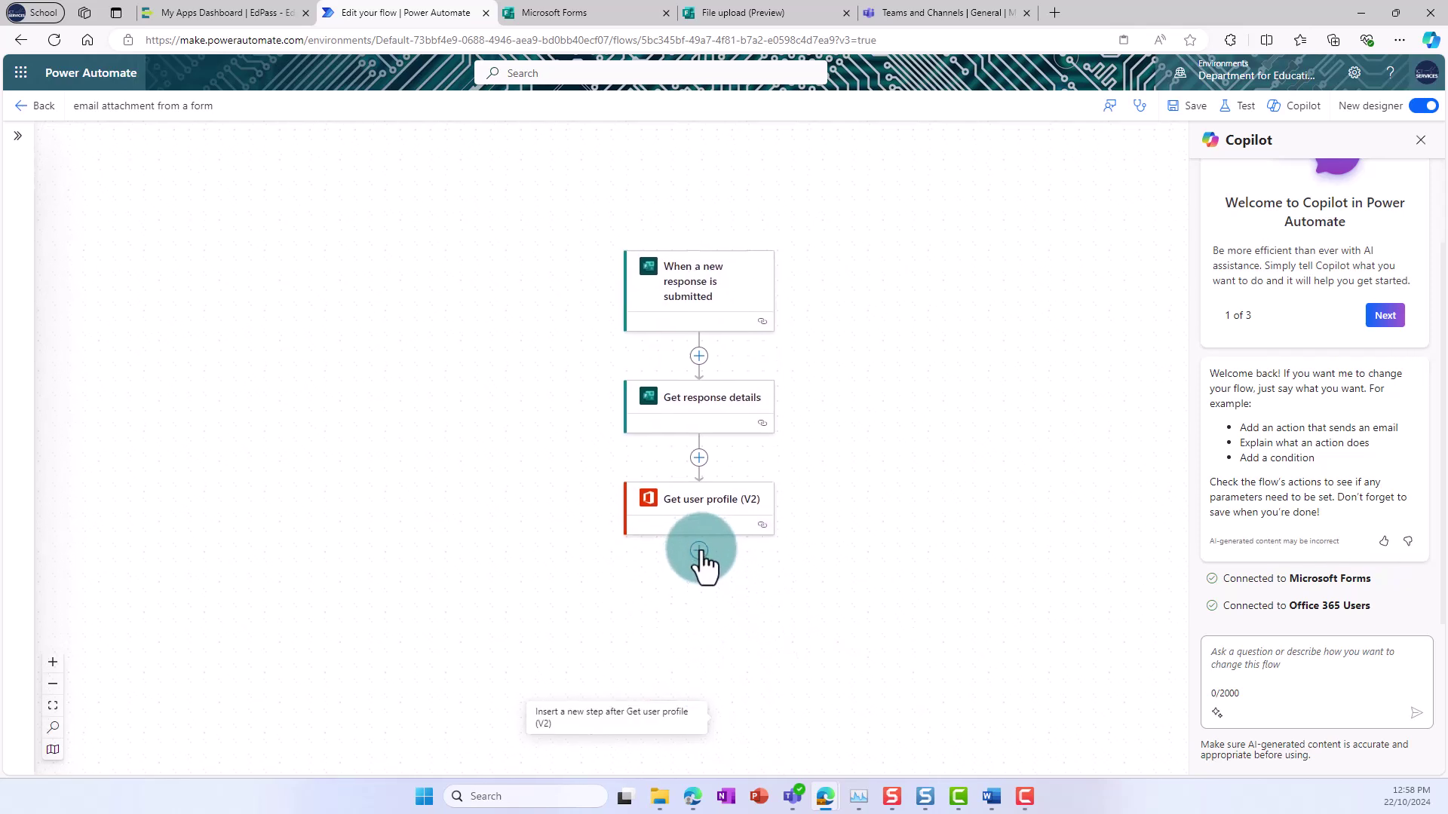
click(698, 482)
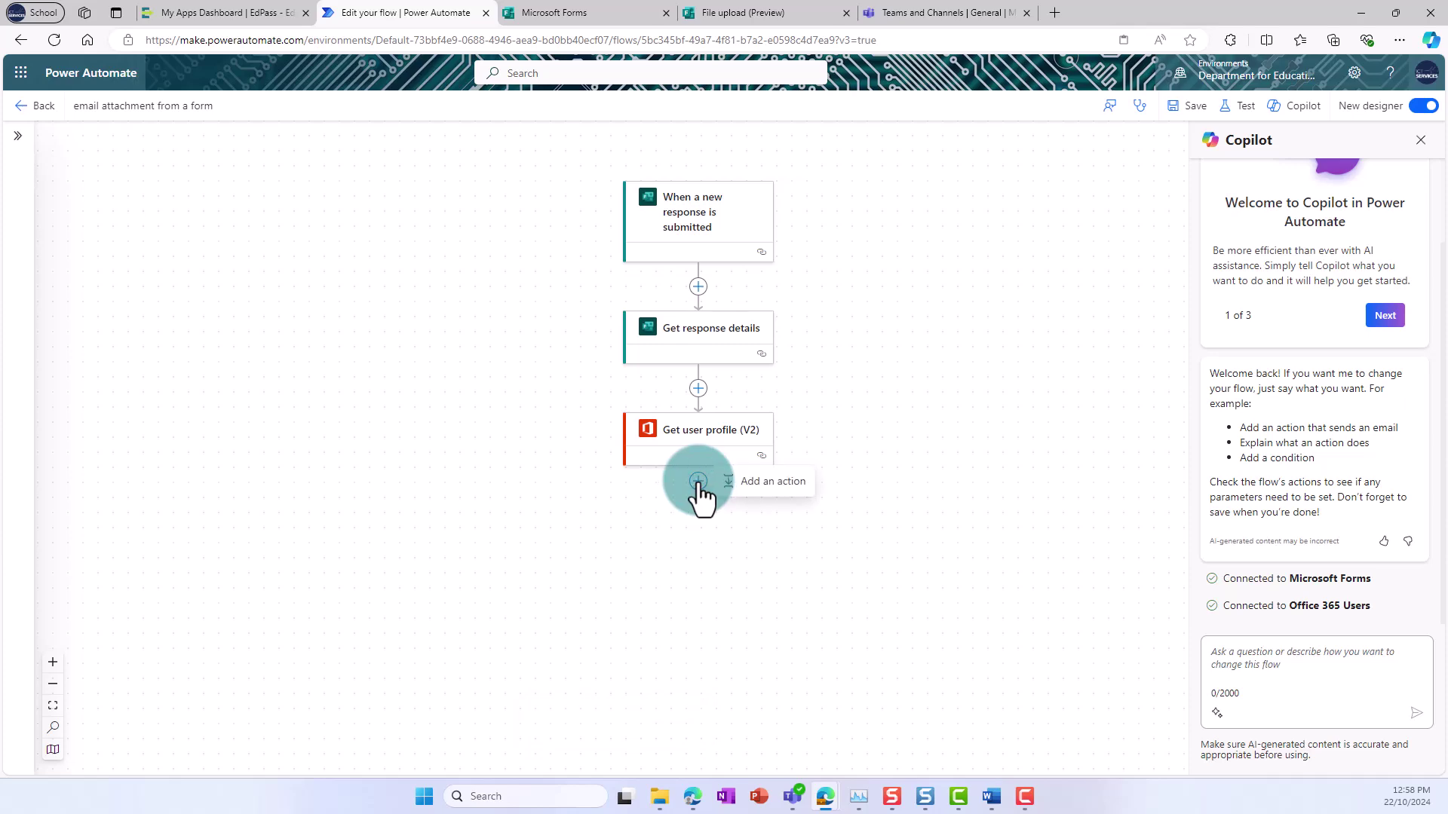
click(761, 484)
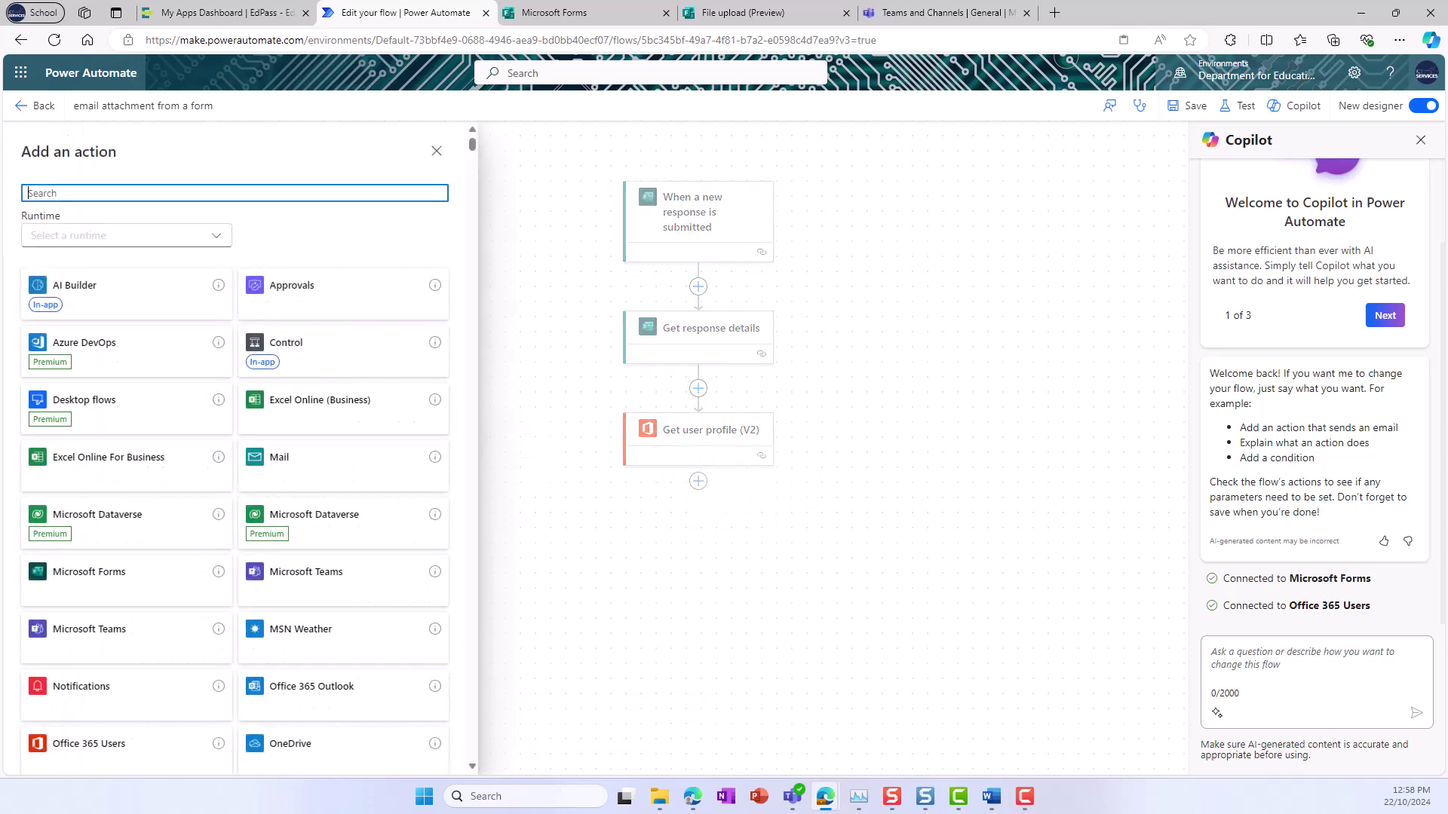
text(parse json)
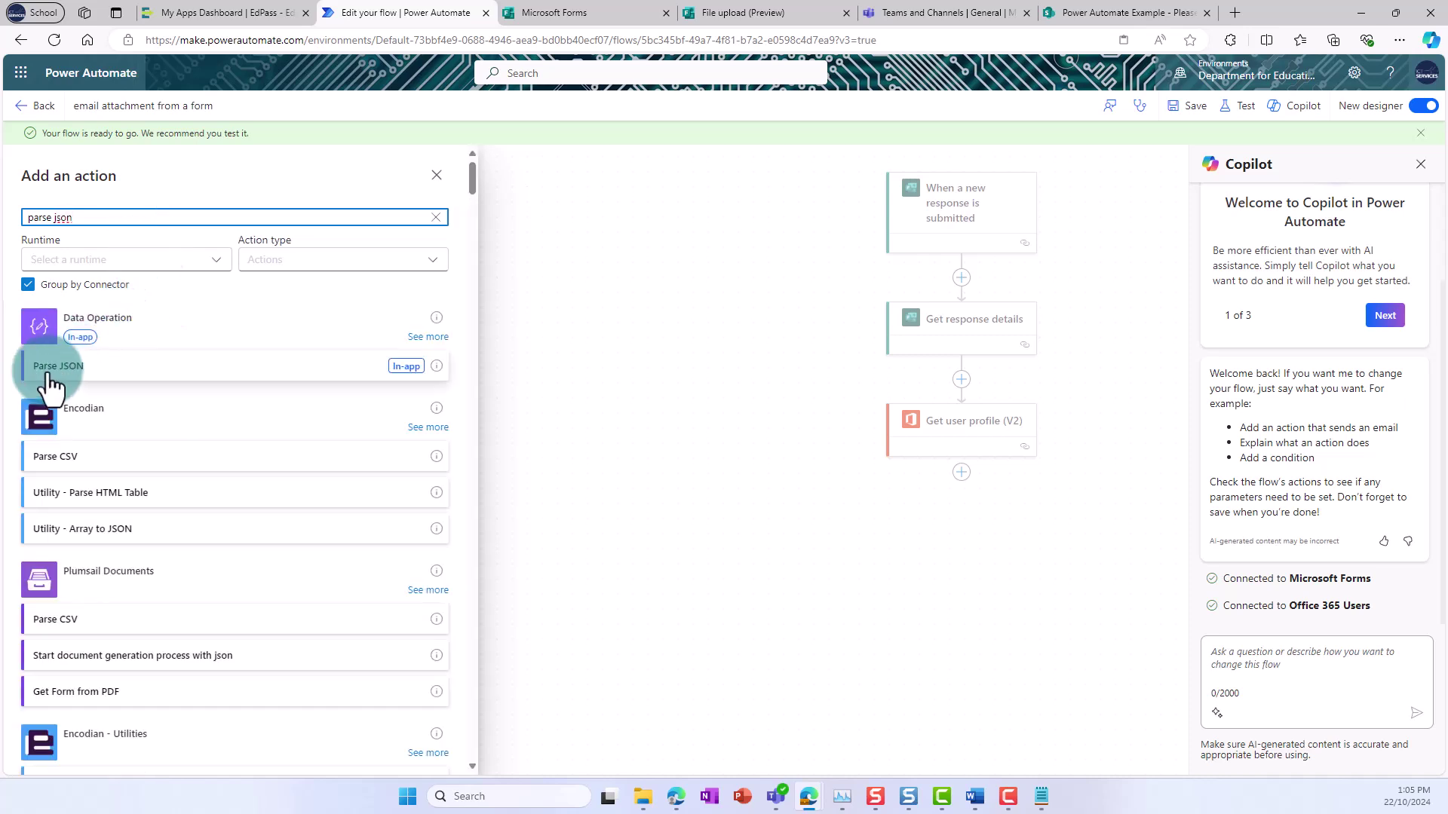
click(58, 366)
Set Parse JSON Content to the 'Please upload your file' answer and paste in the schema
click(77, 276)
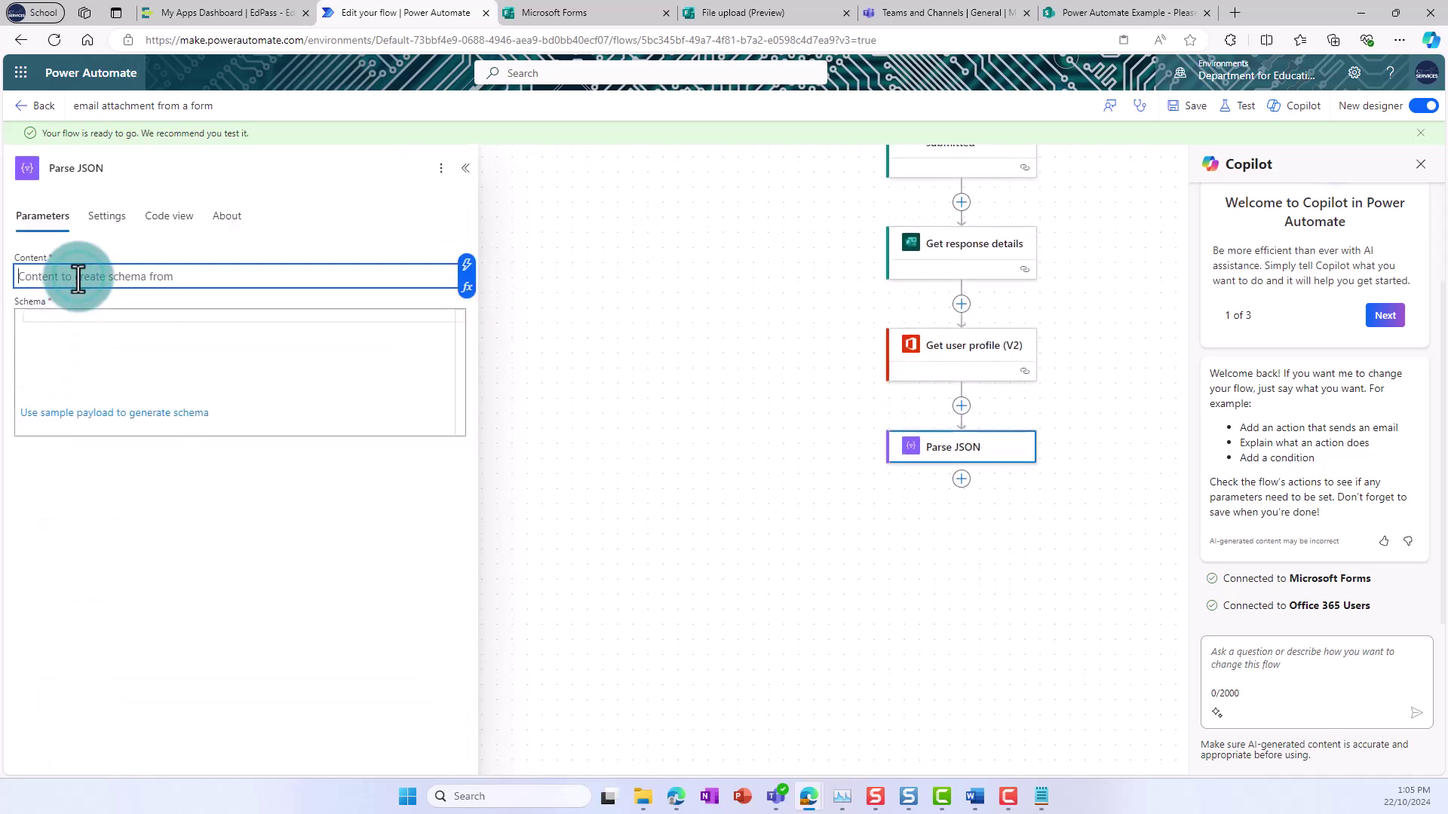
click(466, 264)
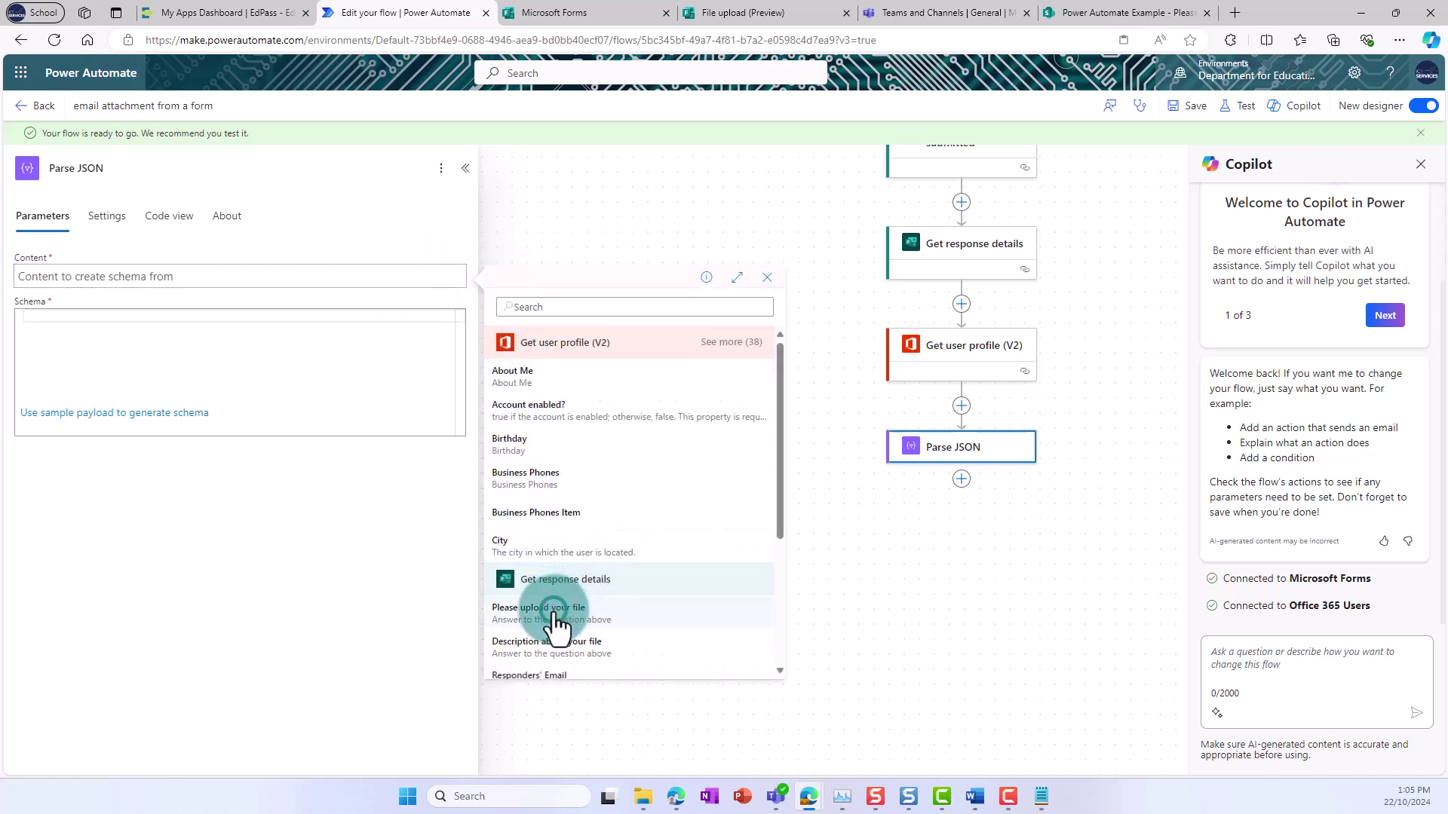
click(554, 613)
click(98, 328)
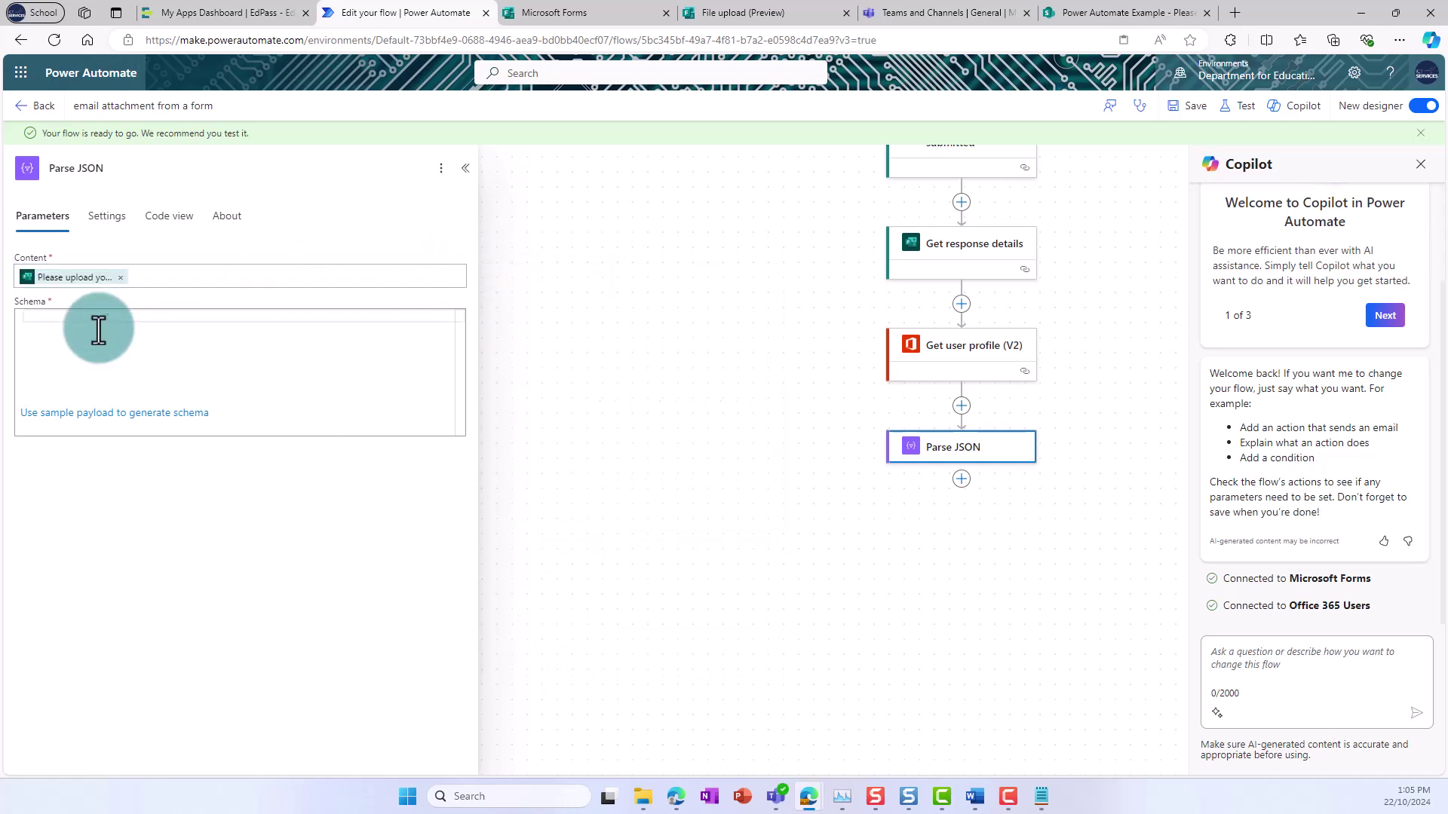
key(ctrl+v)
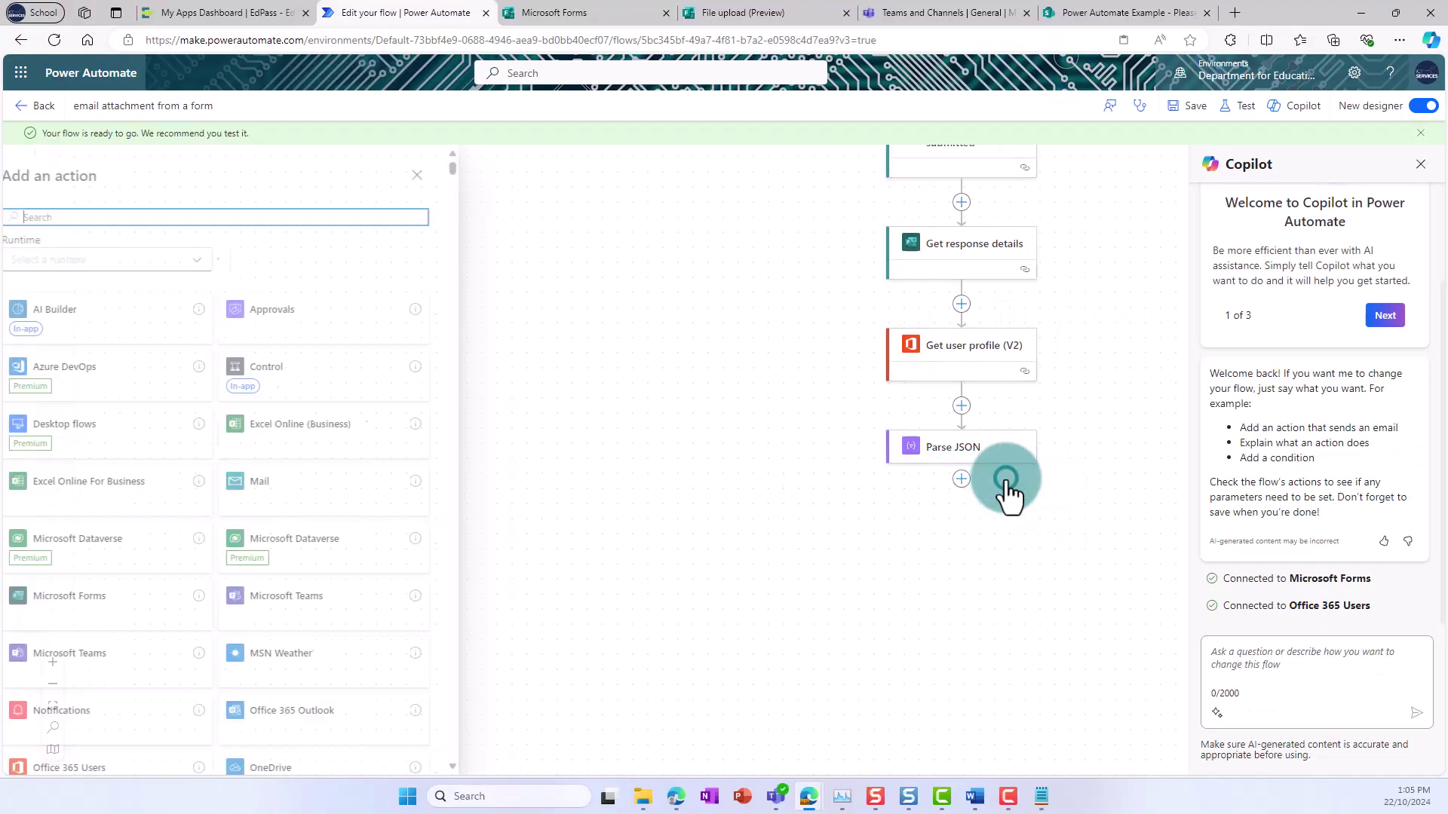
text(get file content from)
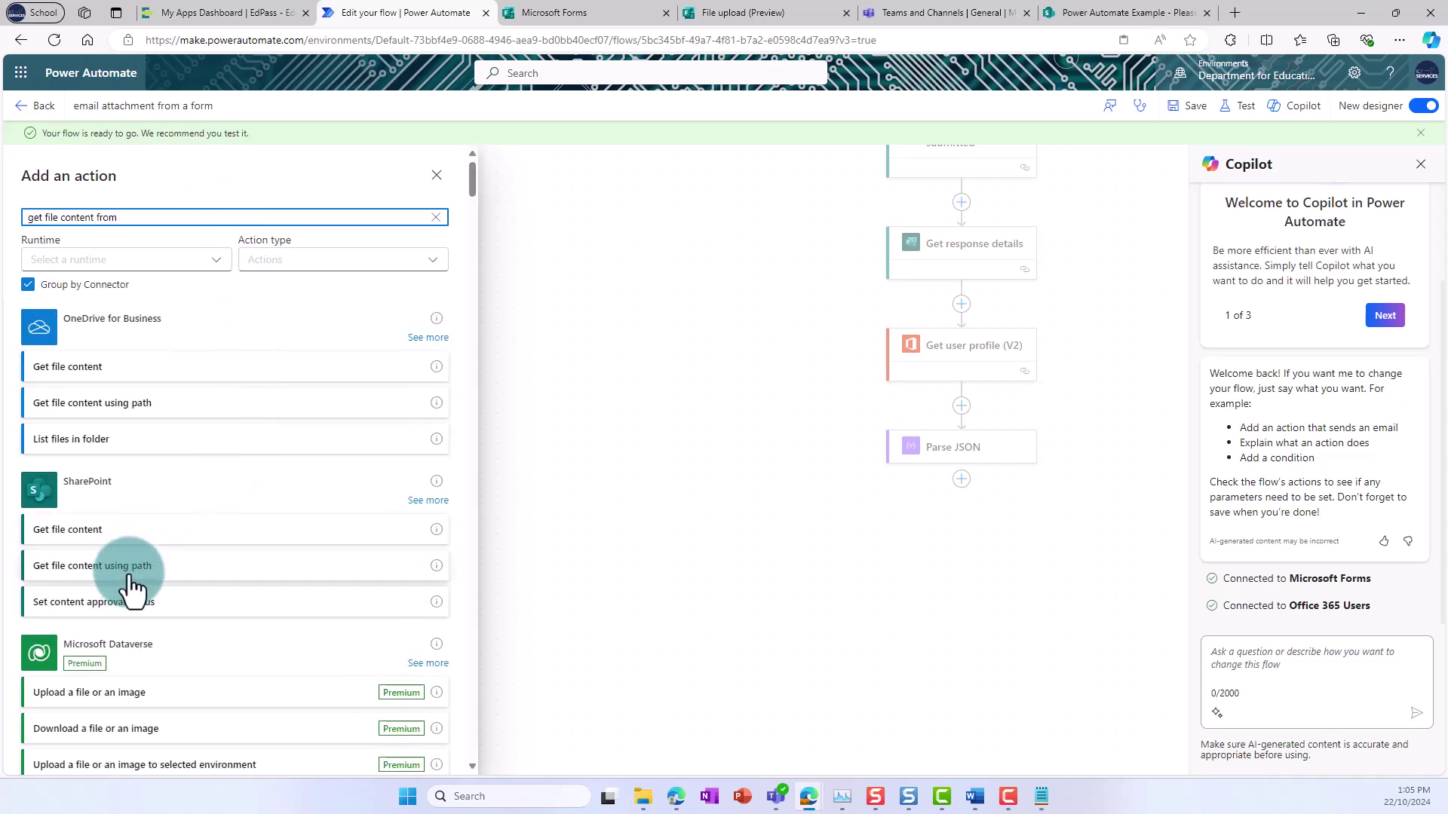
Add SharePoint 'Get file content using path', entering the Power Automate Examples site URL as custom Site Address
click(92, 566)
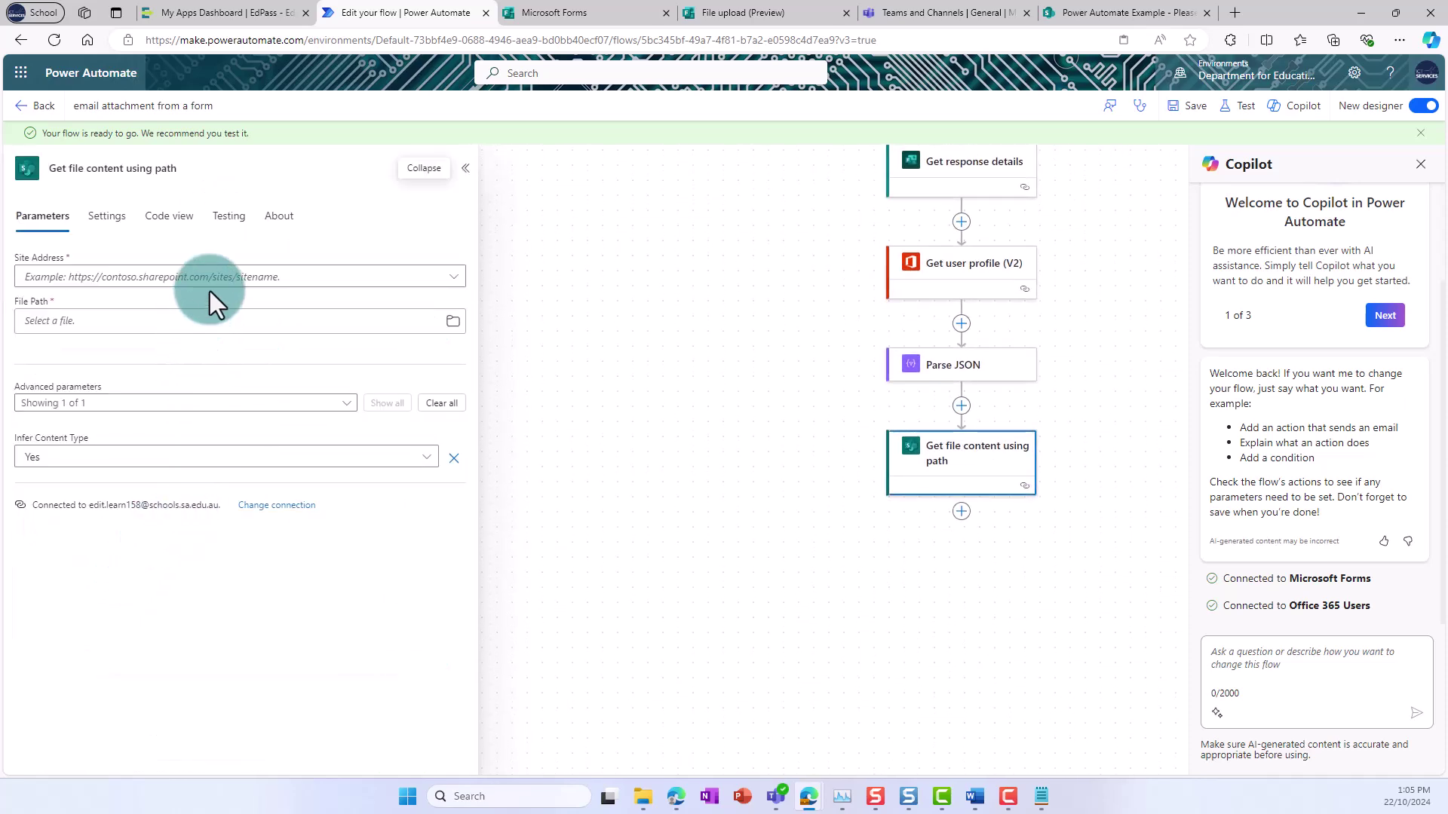
click(209, 276)
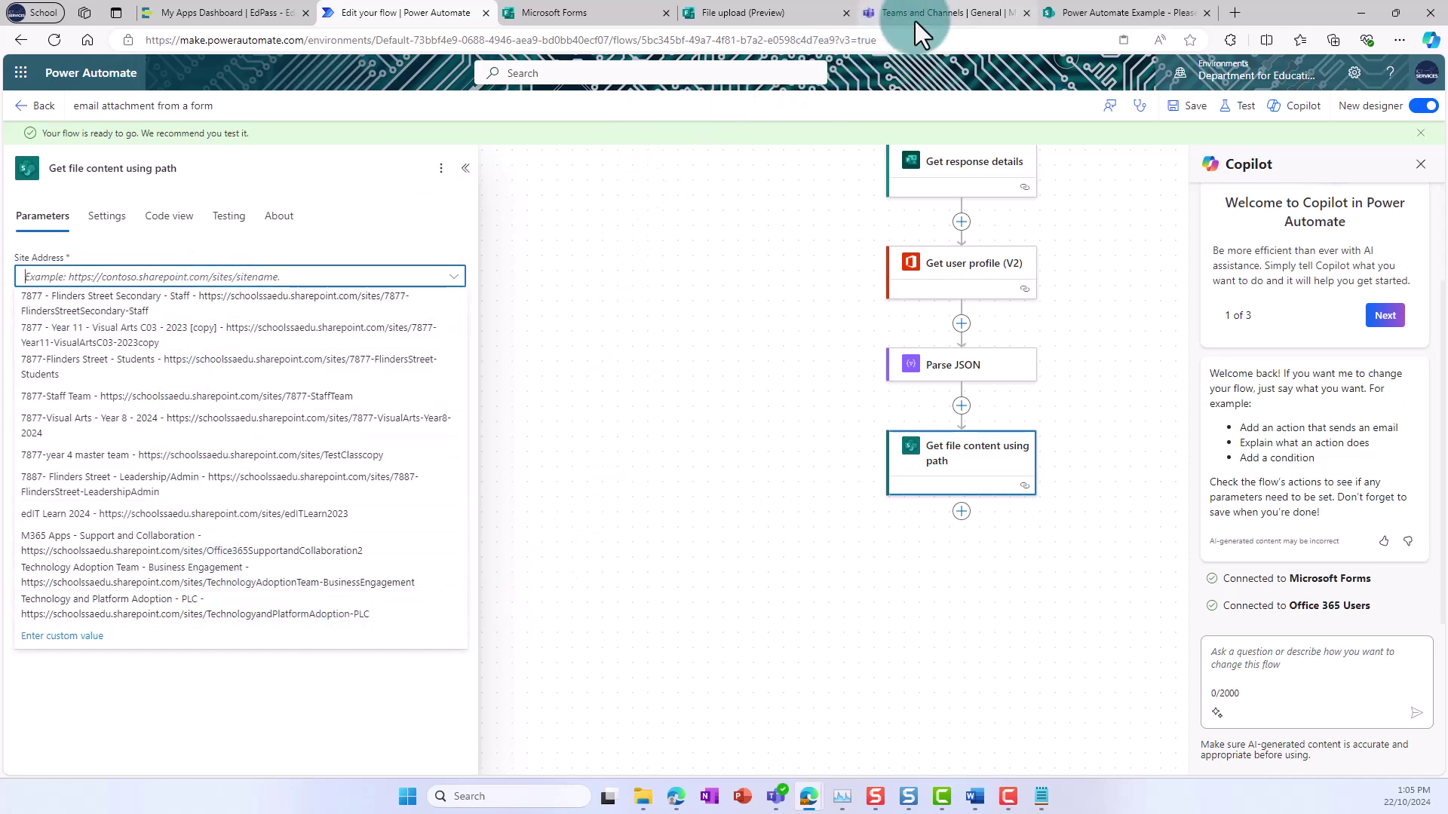
click(1064, 13)
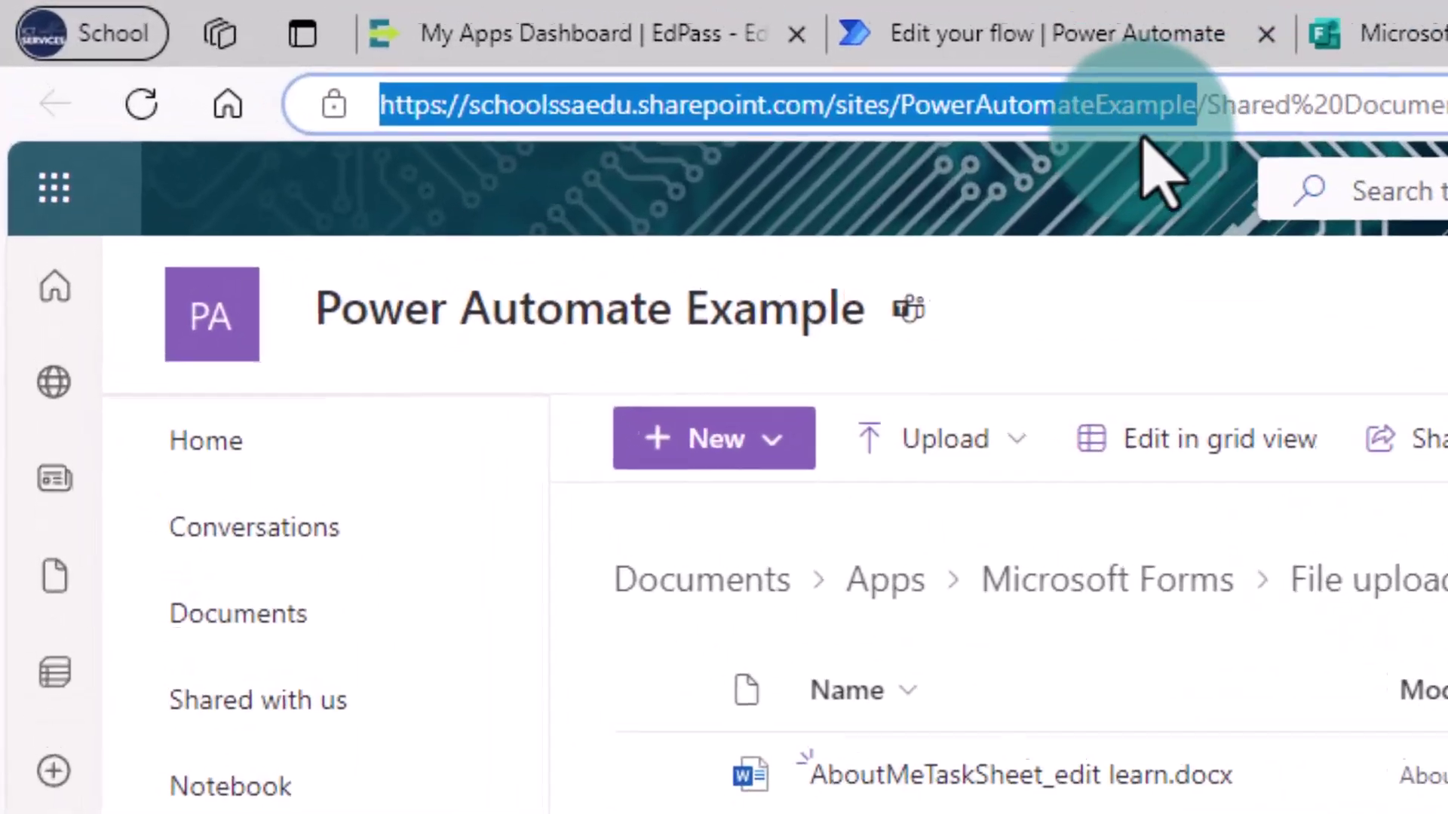
drag(383, 108, 1202, 106)
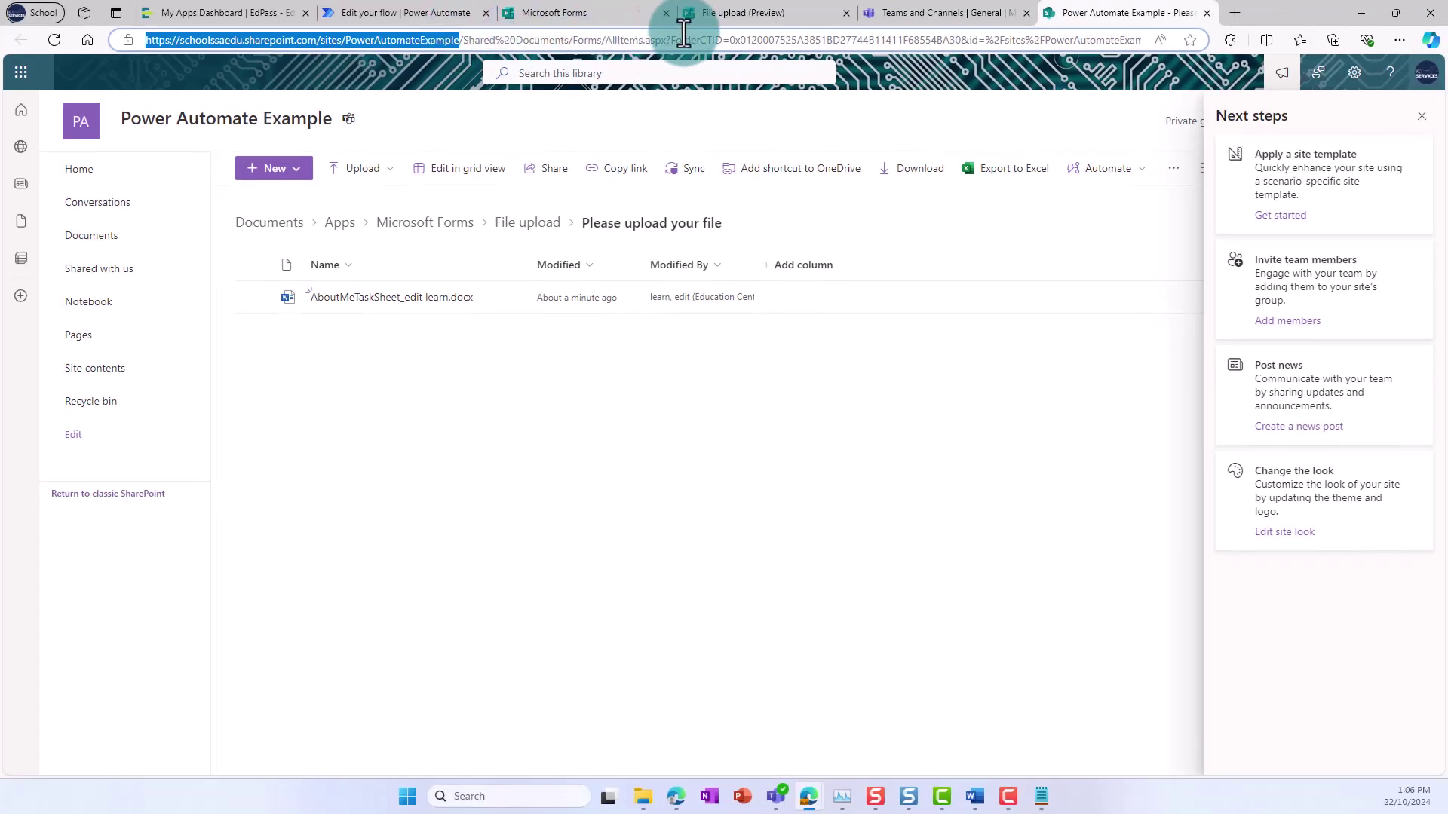
click(402, 12)
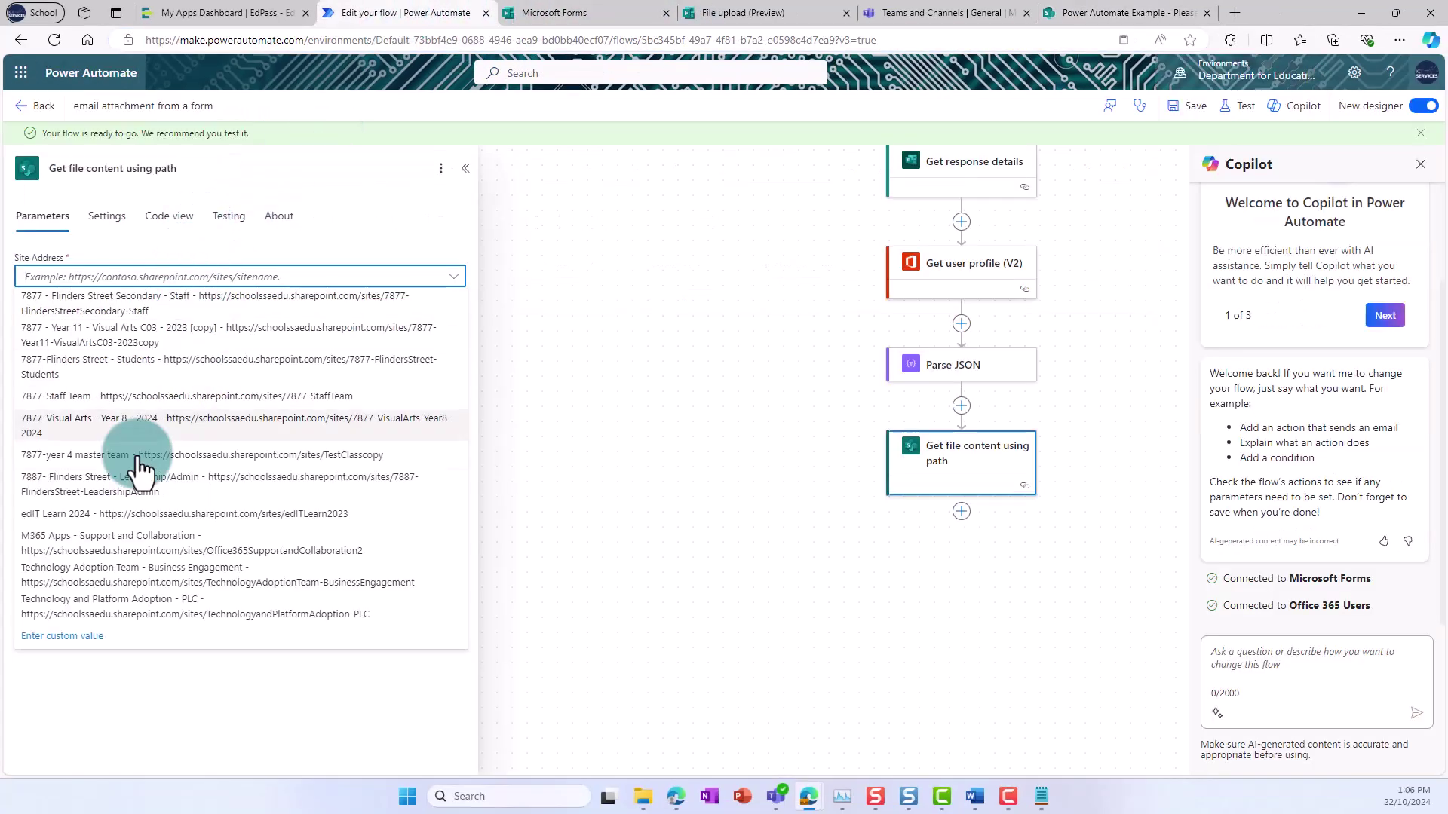
click(37, 637)
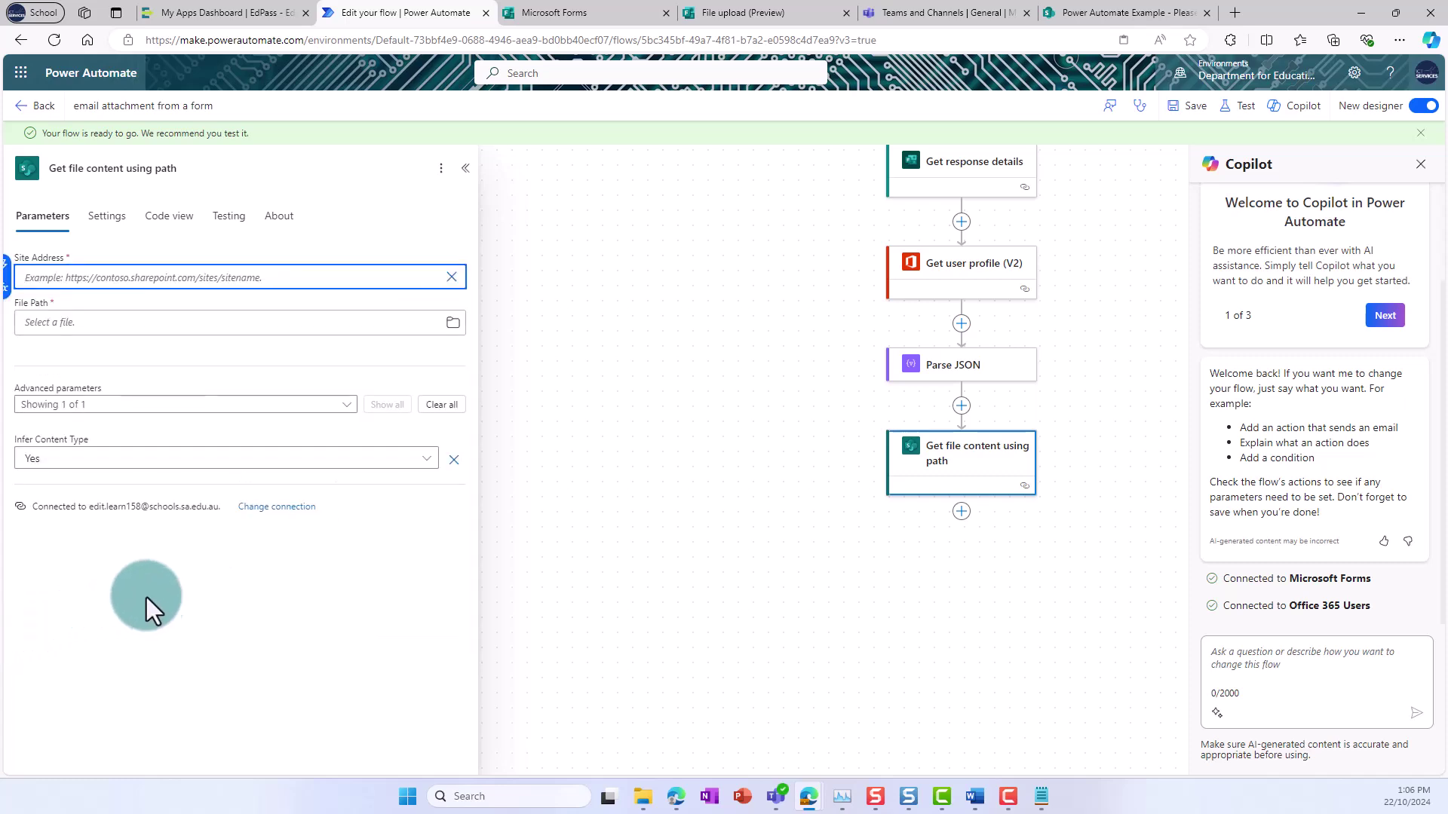
Paste the site address and set File Path to the uploaded docx in 'Please upload your file'
text(https://schoolssaedu.sharepoint.com/sites/PowerAutomateExample)
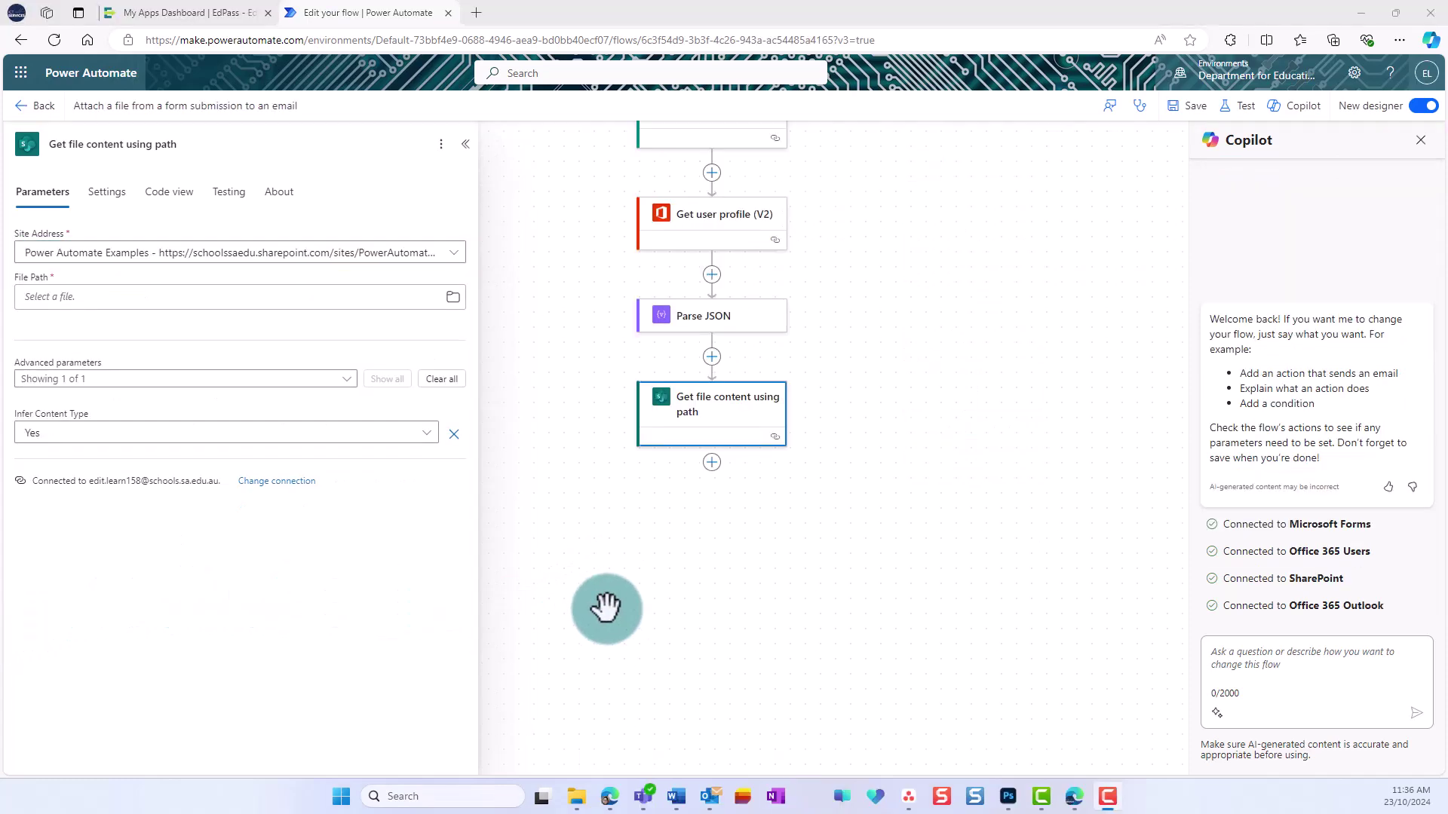
click(454, 302)
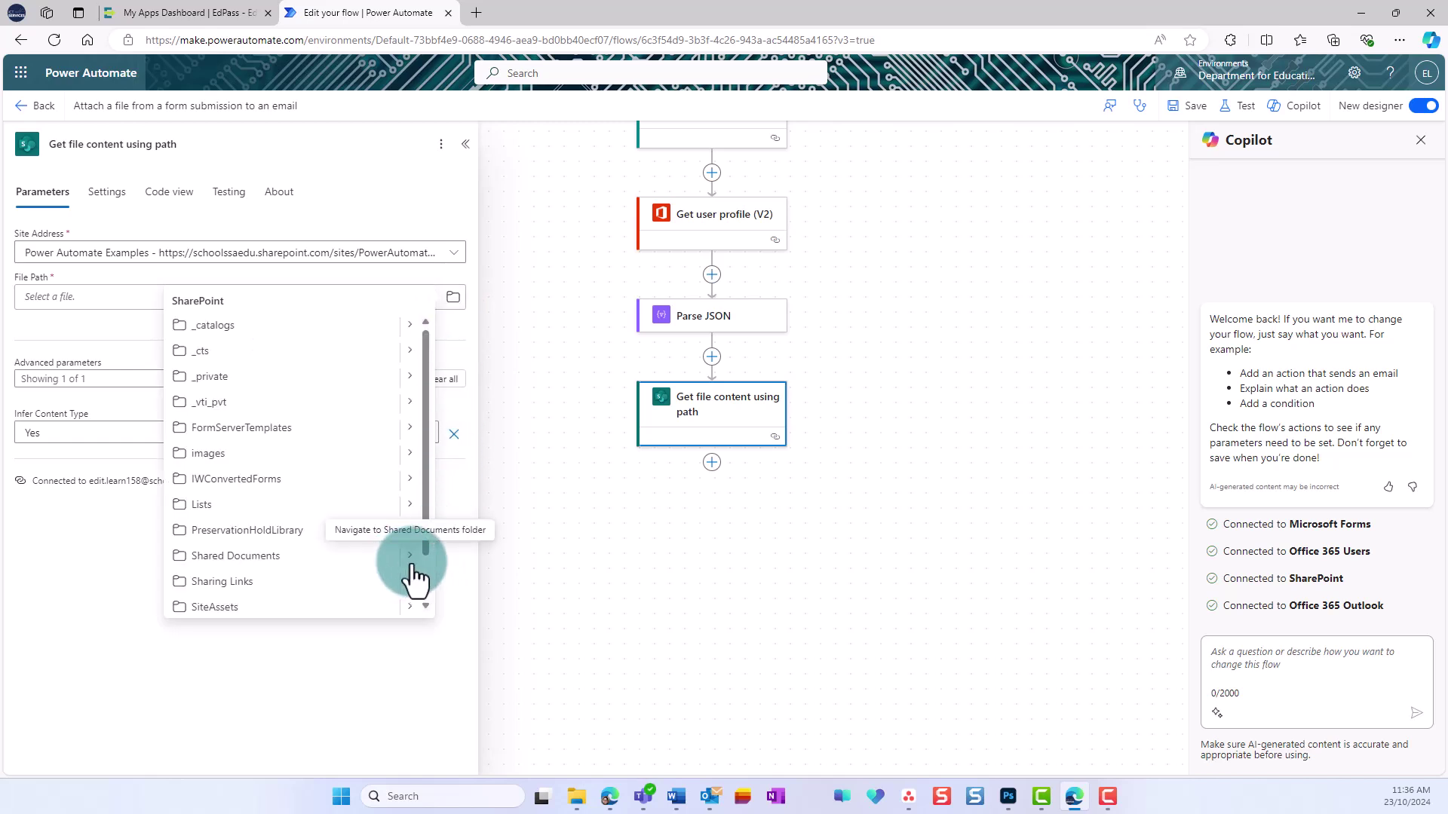
click(412, 562)
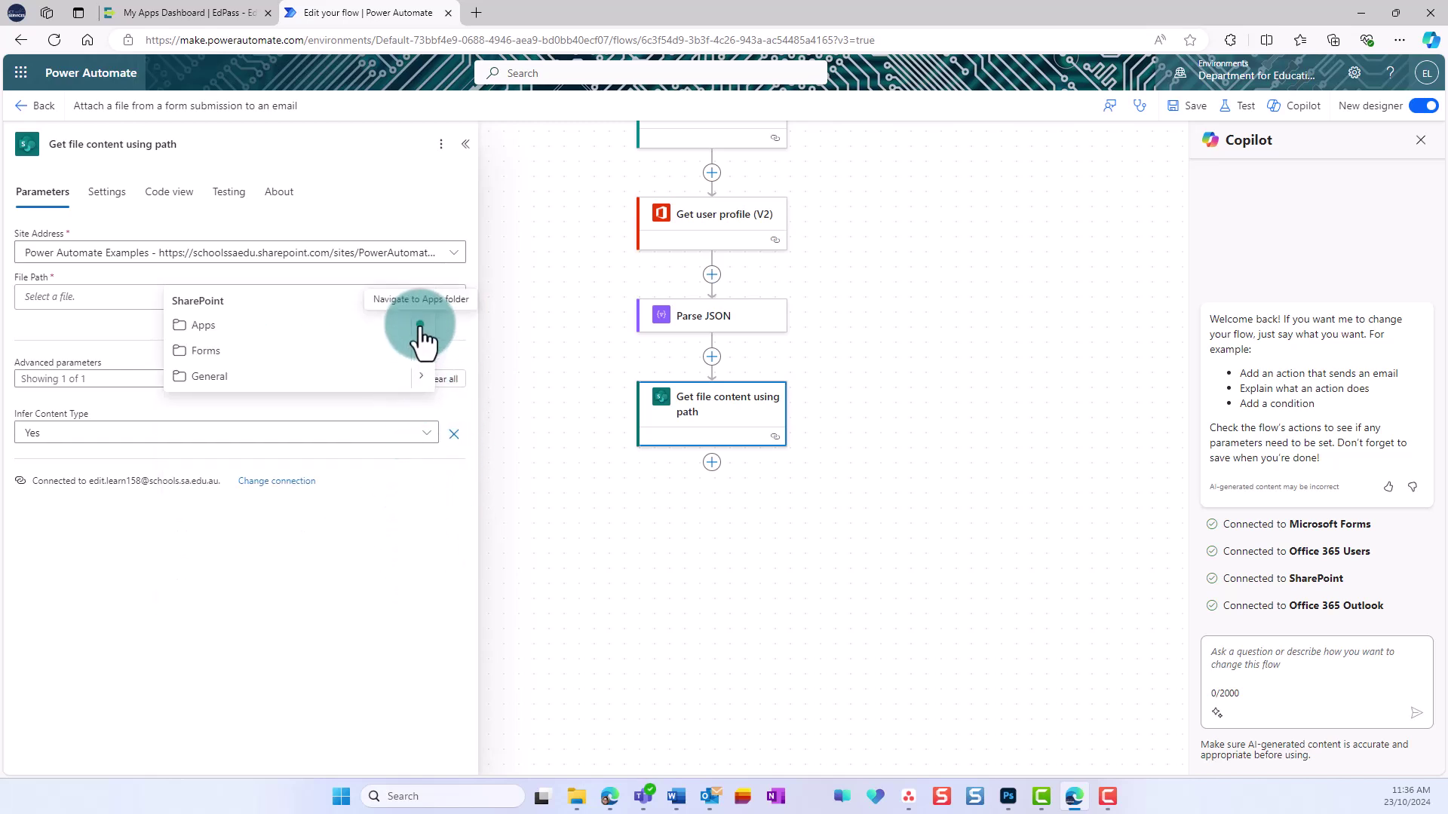
click(423, 336)
click(423, 329)
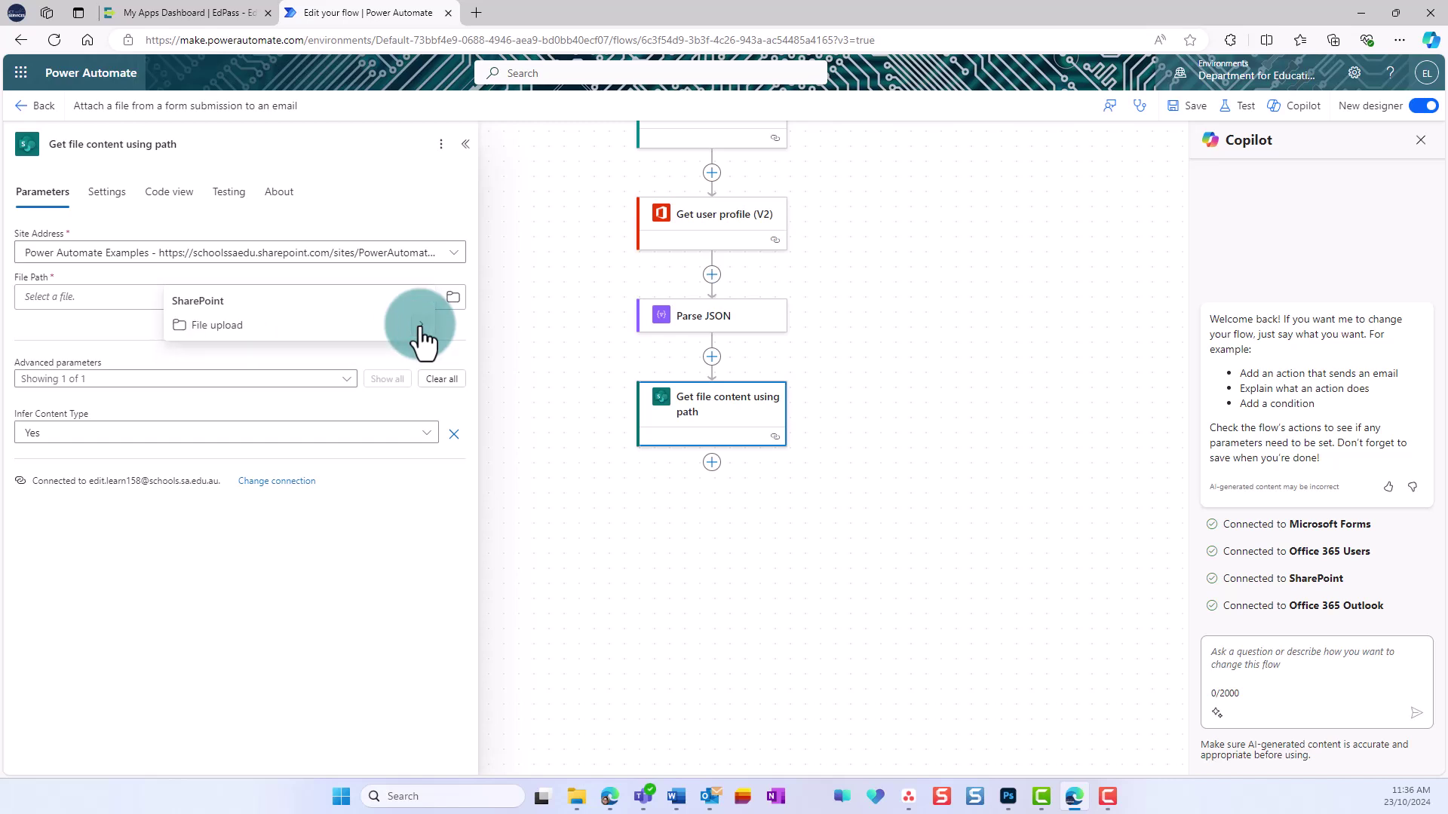
click(423, 328)
click(423, 328)
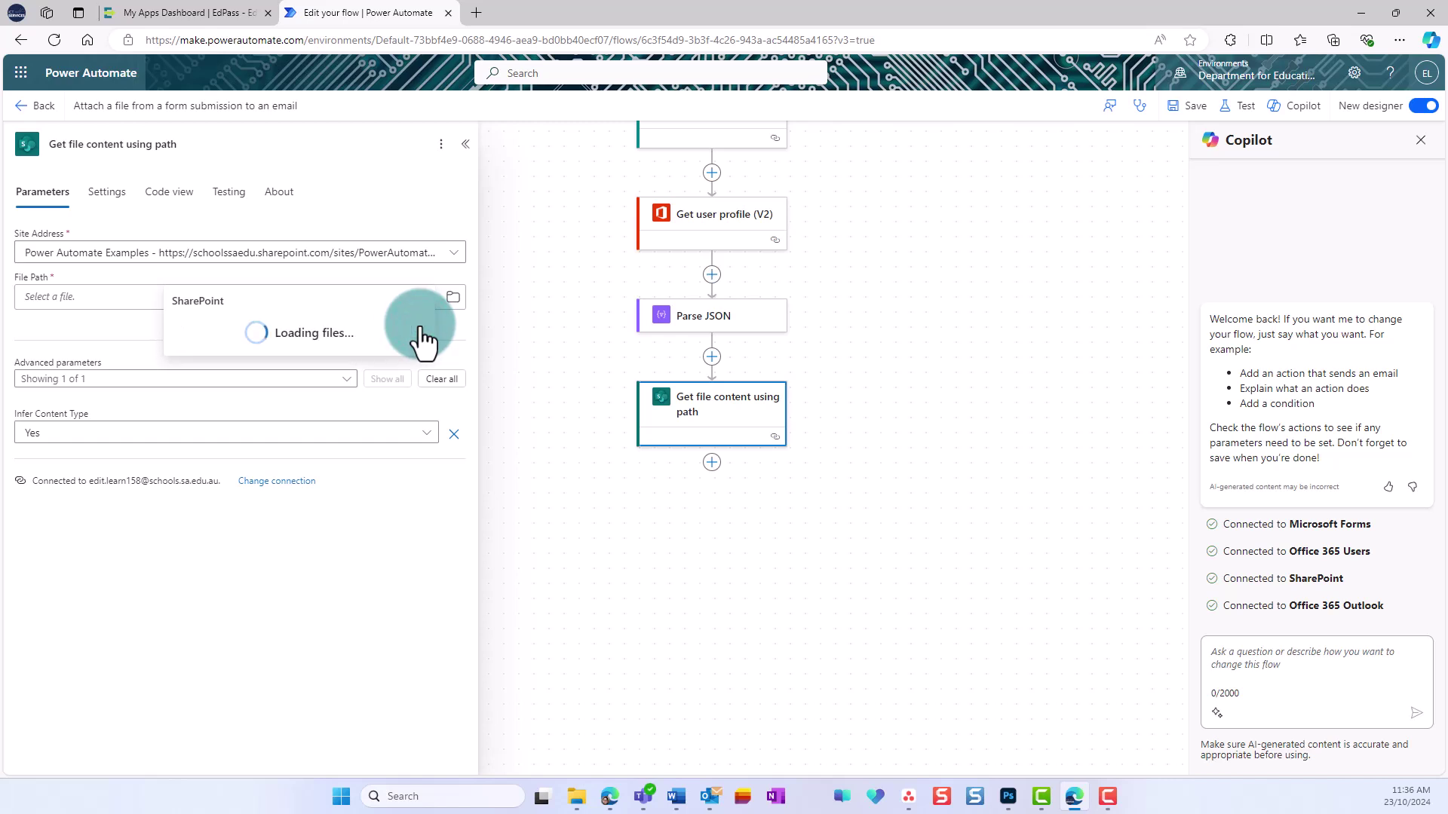
click(294, 326)
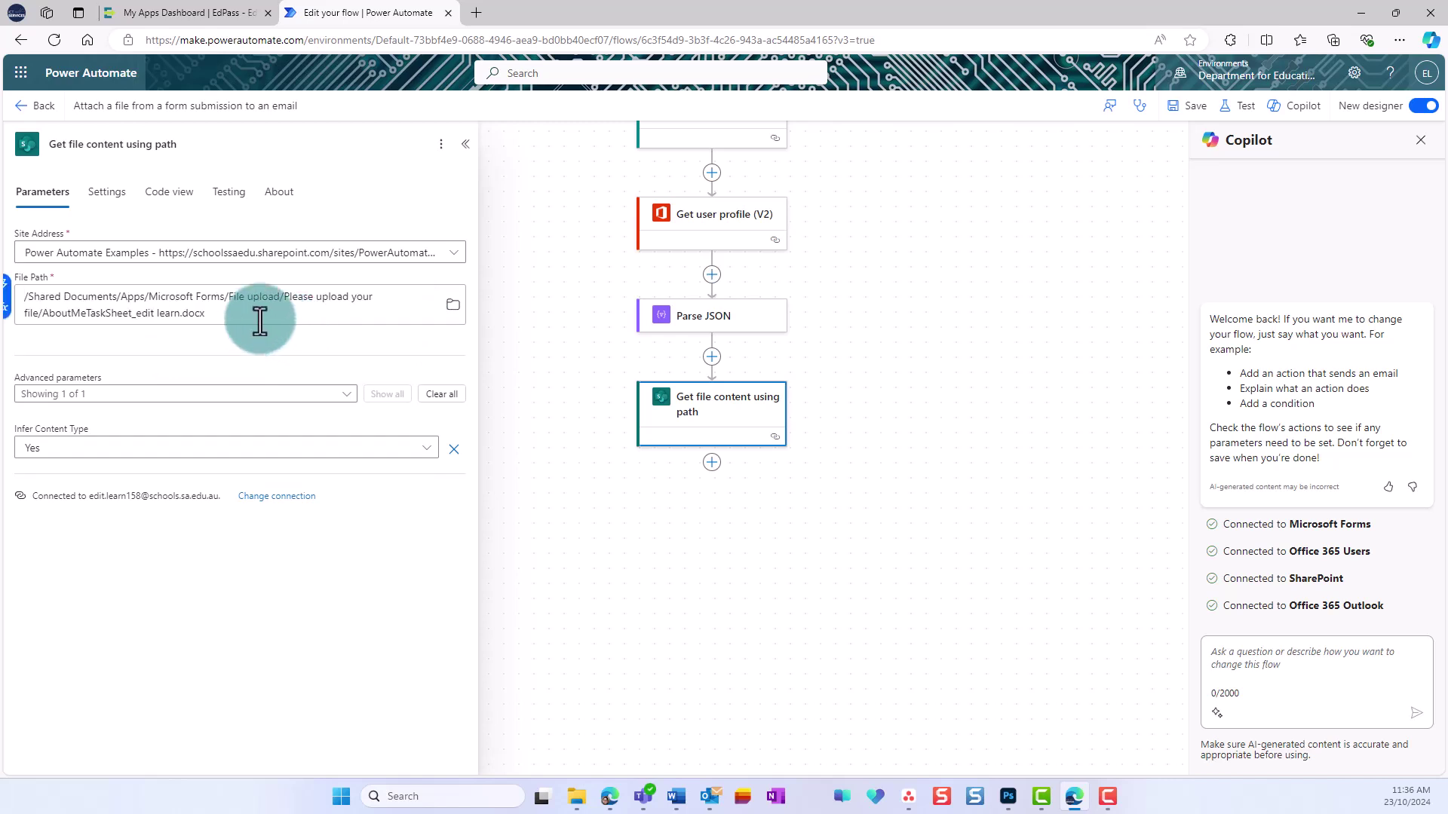
Replace the file name at the end of the path with the Body name dynamic content
click(26, 296)
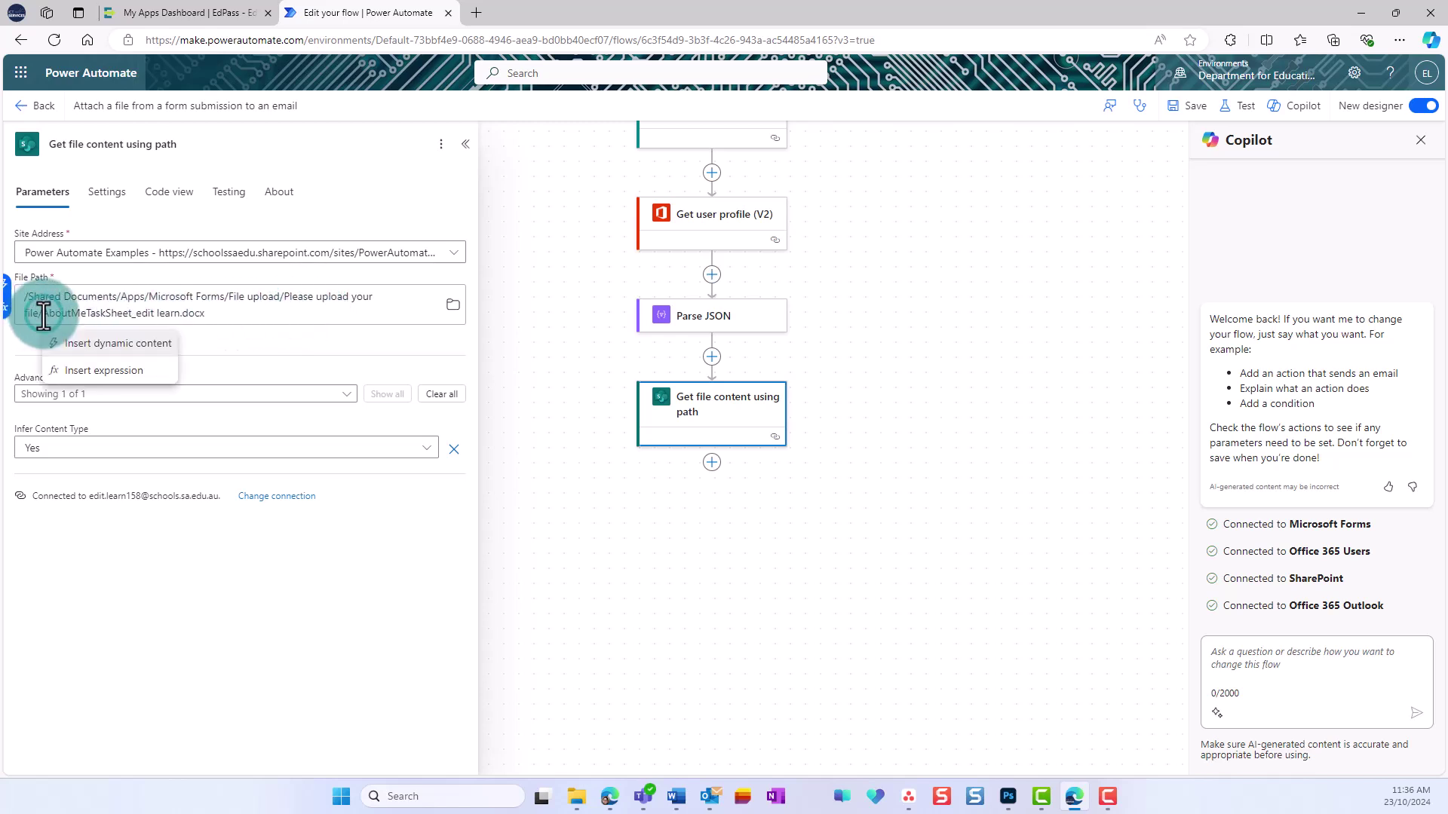
mouse_move(711, 413)
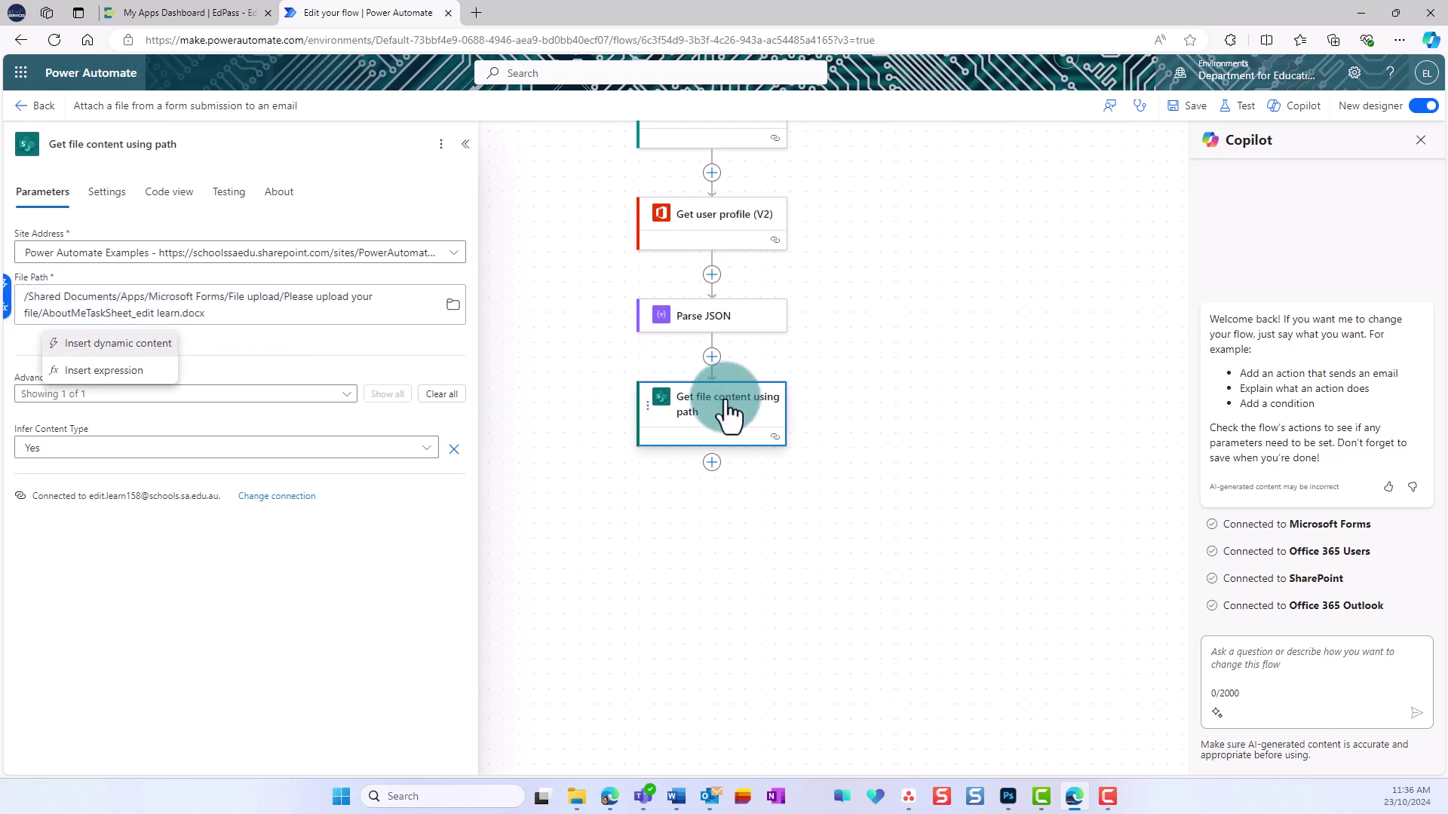
key(Delete)
key(Delete)
key(Delete)
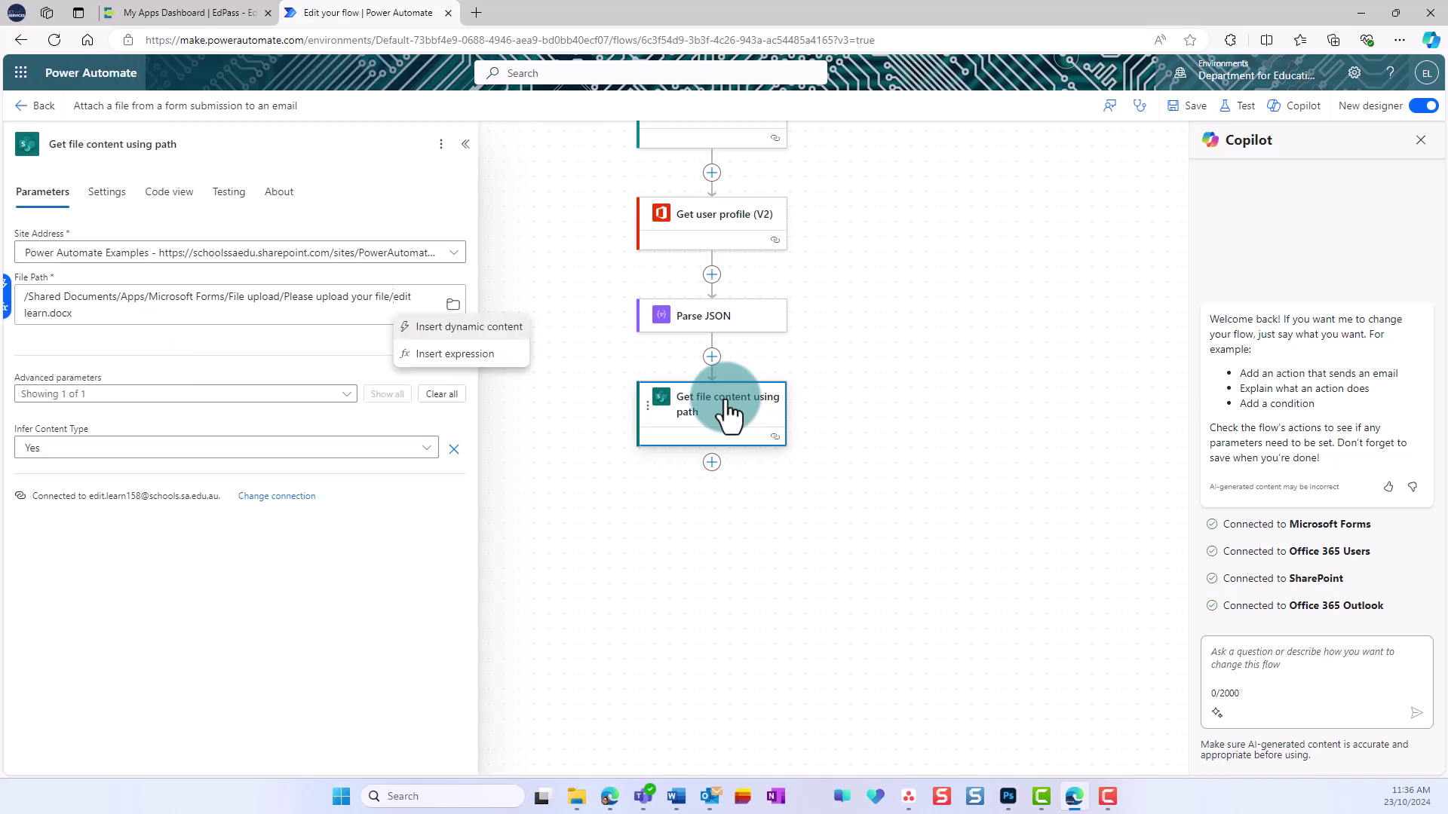
key(Delete)
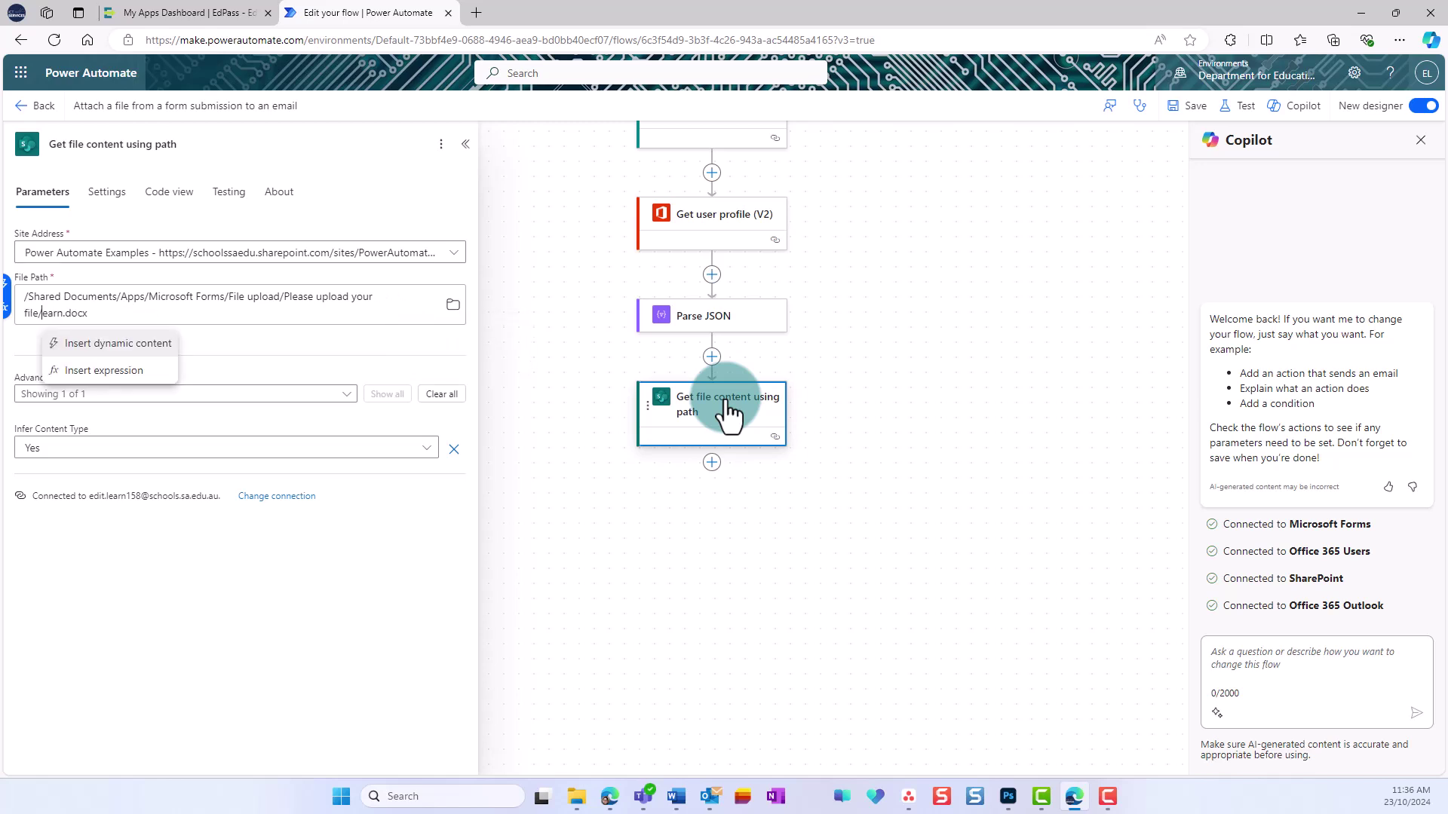
key(Delete)
key(Delete)
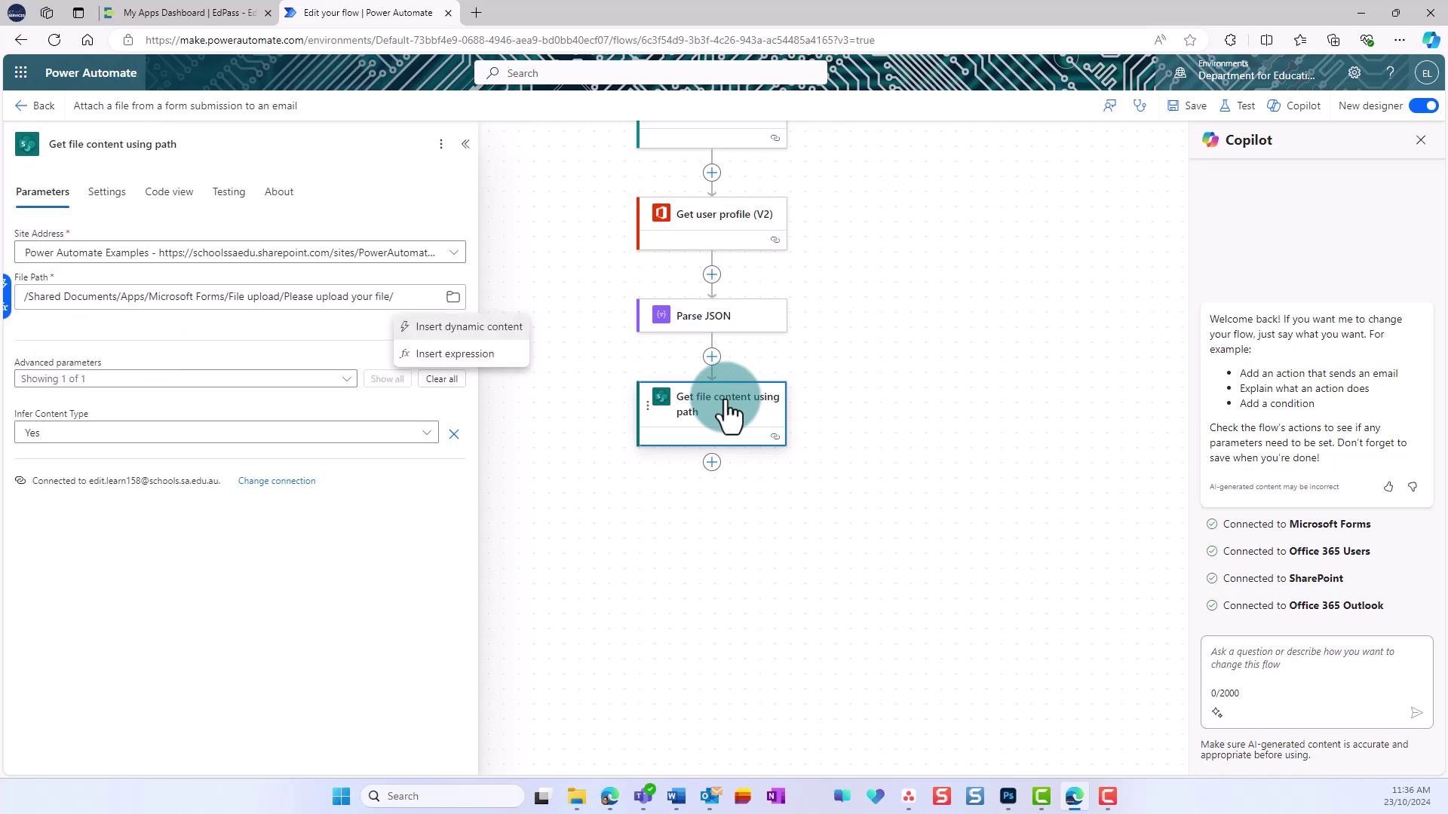
click(468, 326)
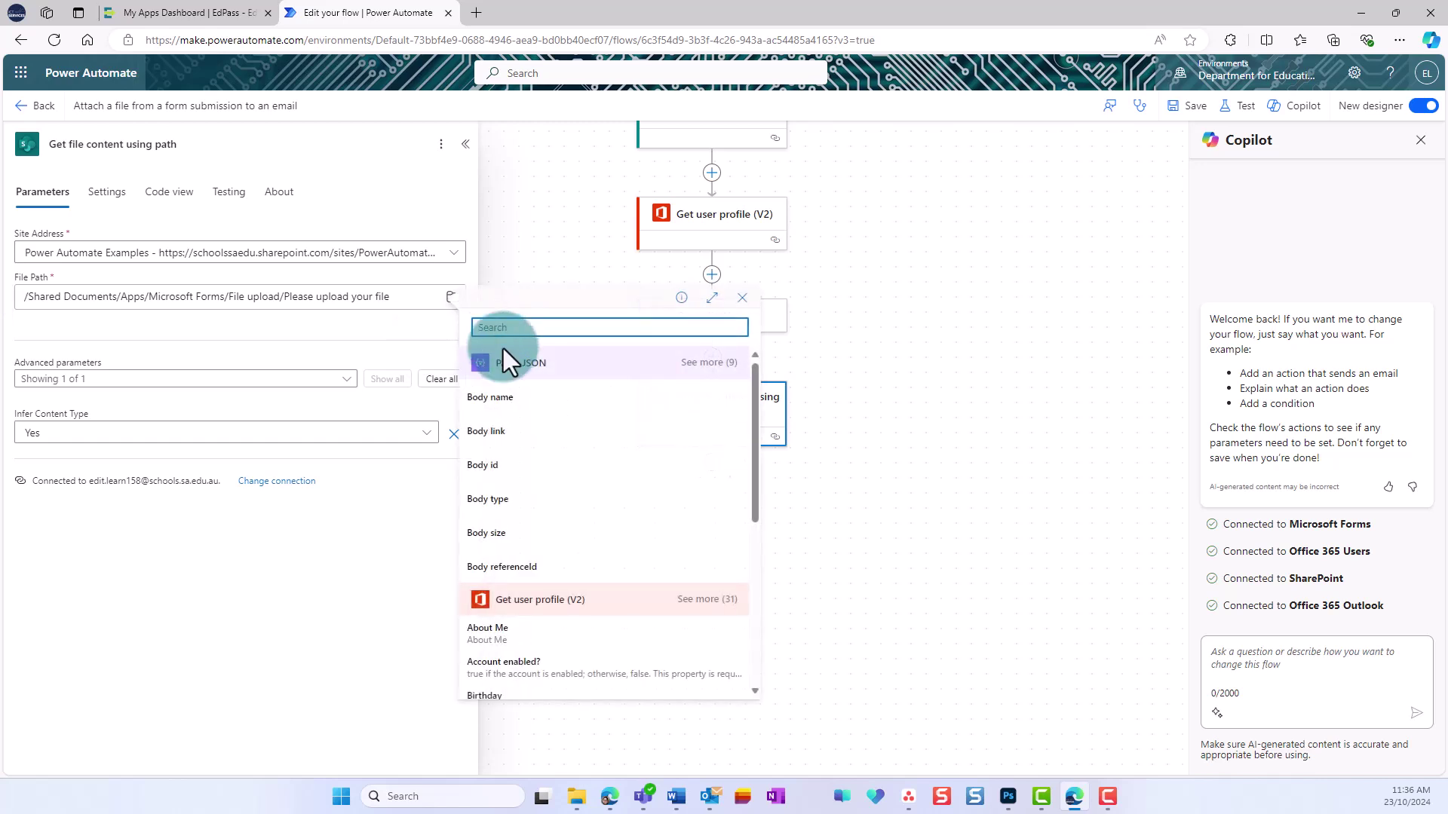
click(490, 397)
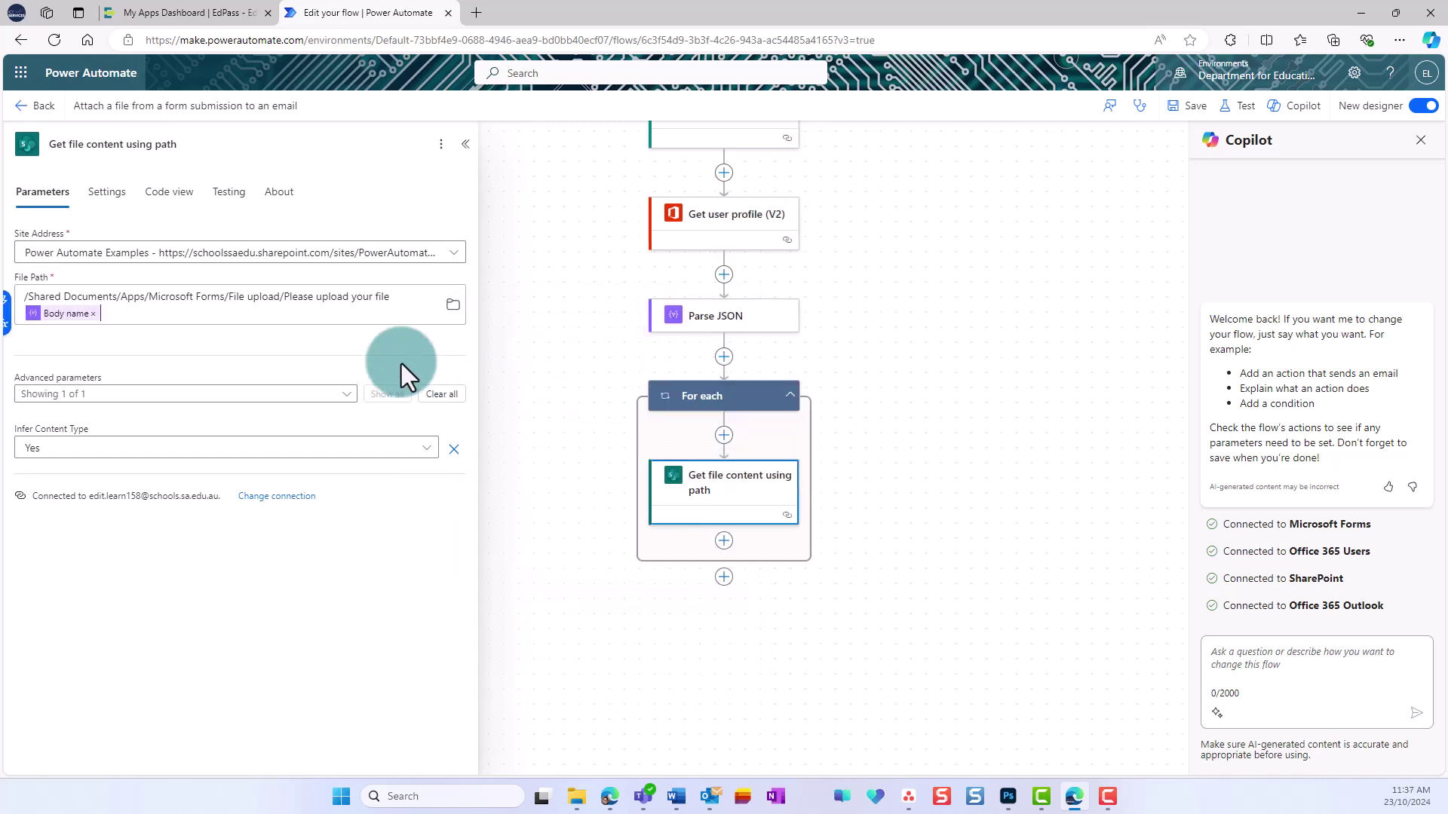
Save the flow and close the file step's parameters panel
click(402, 300)
text(/)
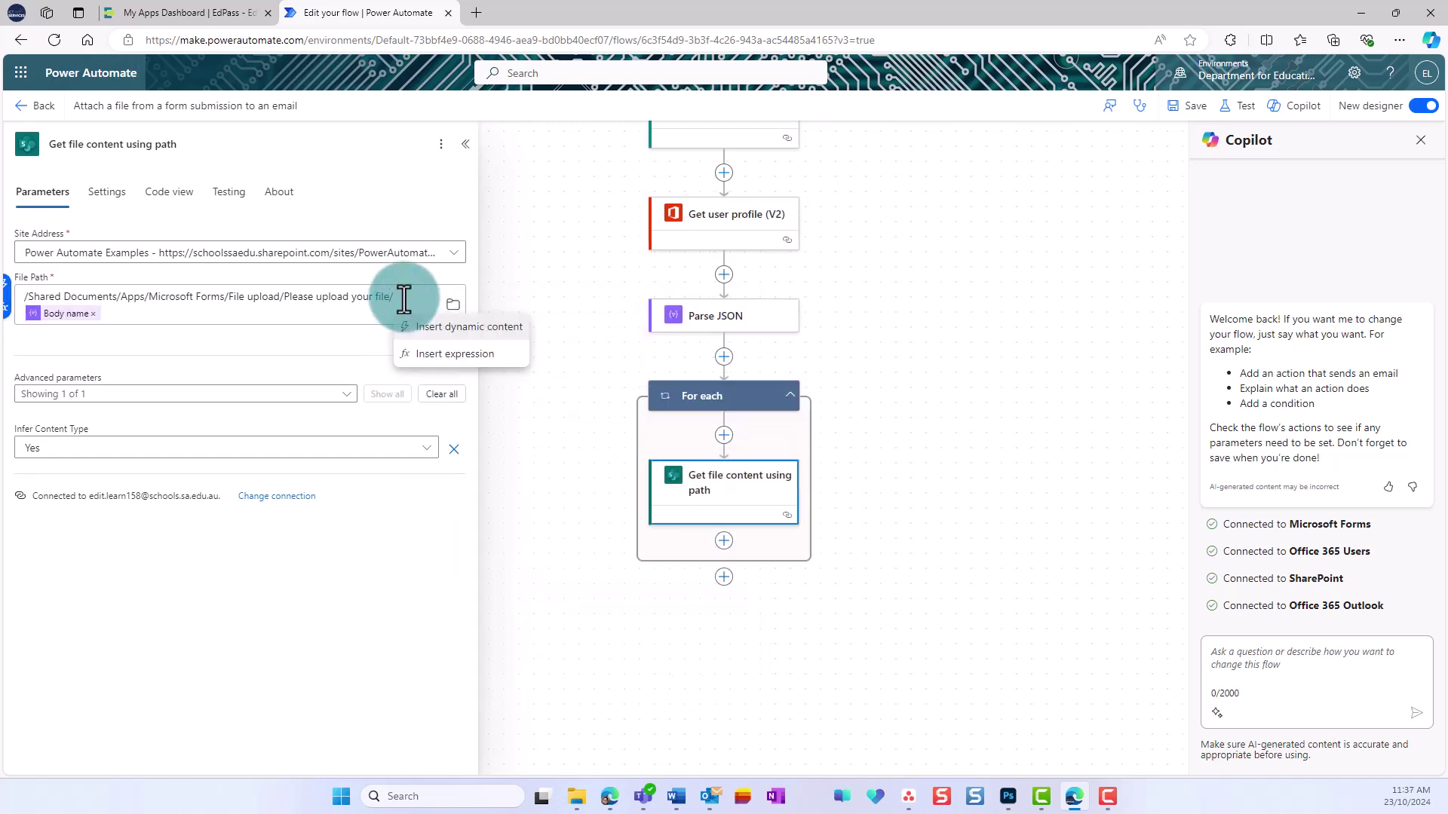
click(391, 564)
click(1194, 106)
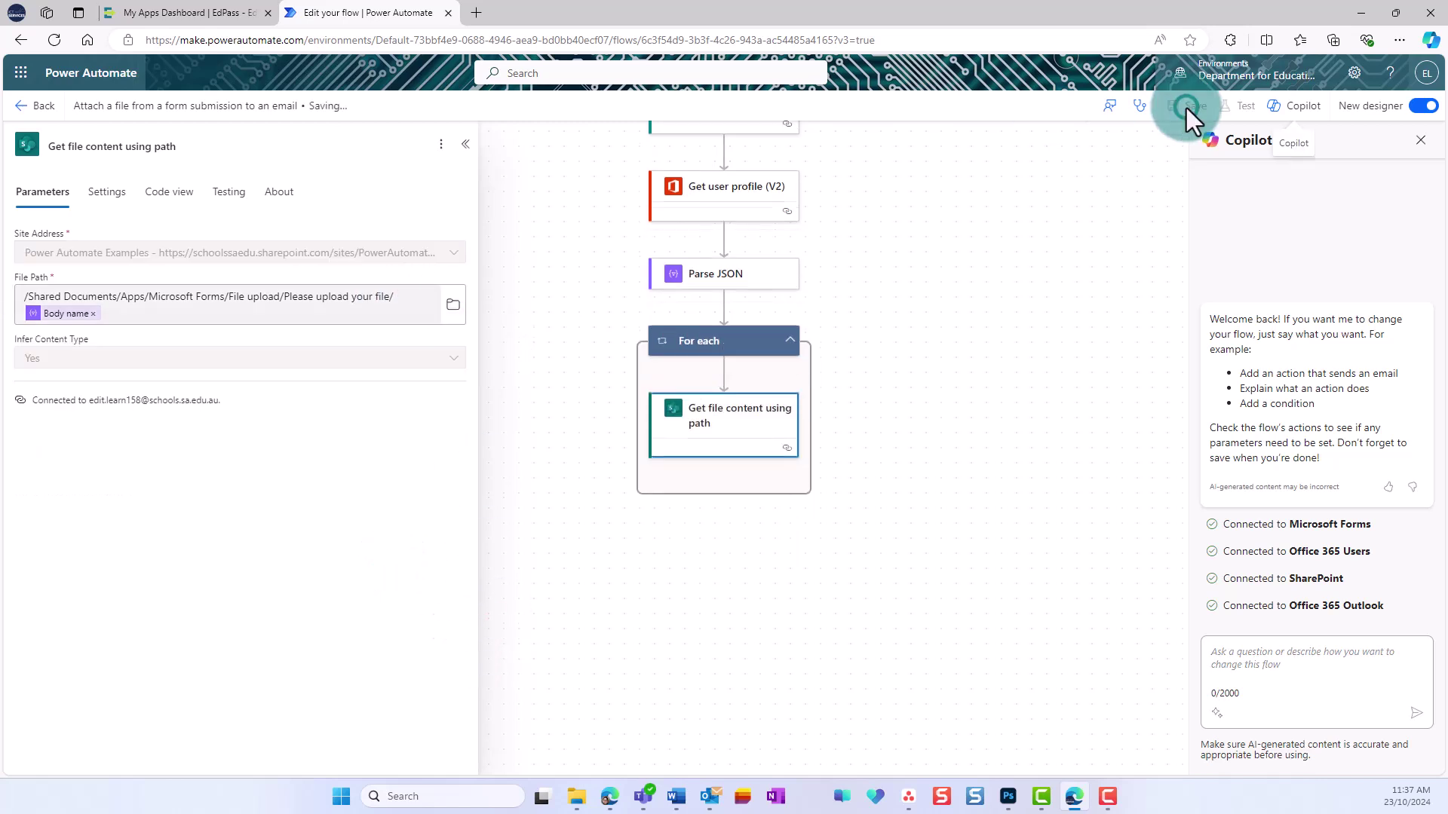
click(770, 481)
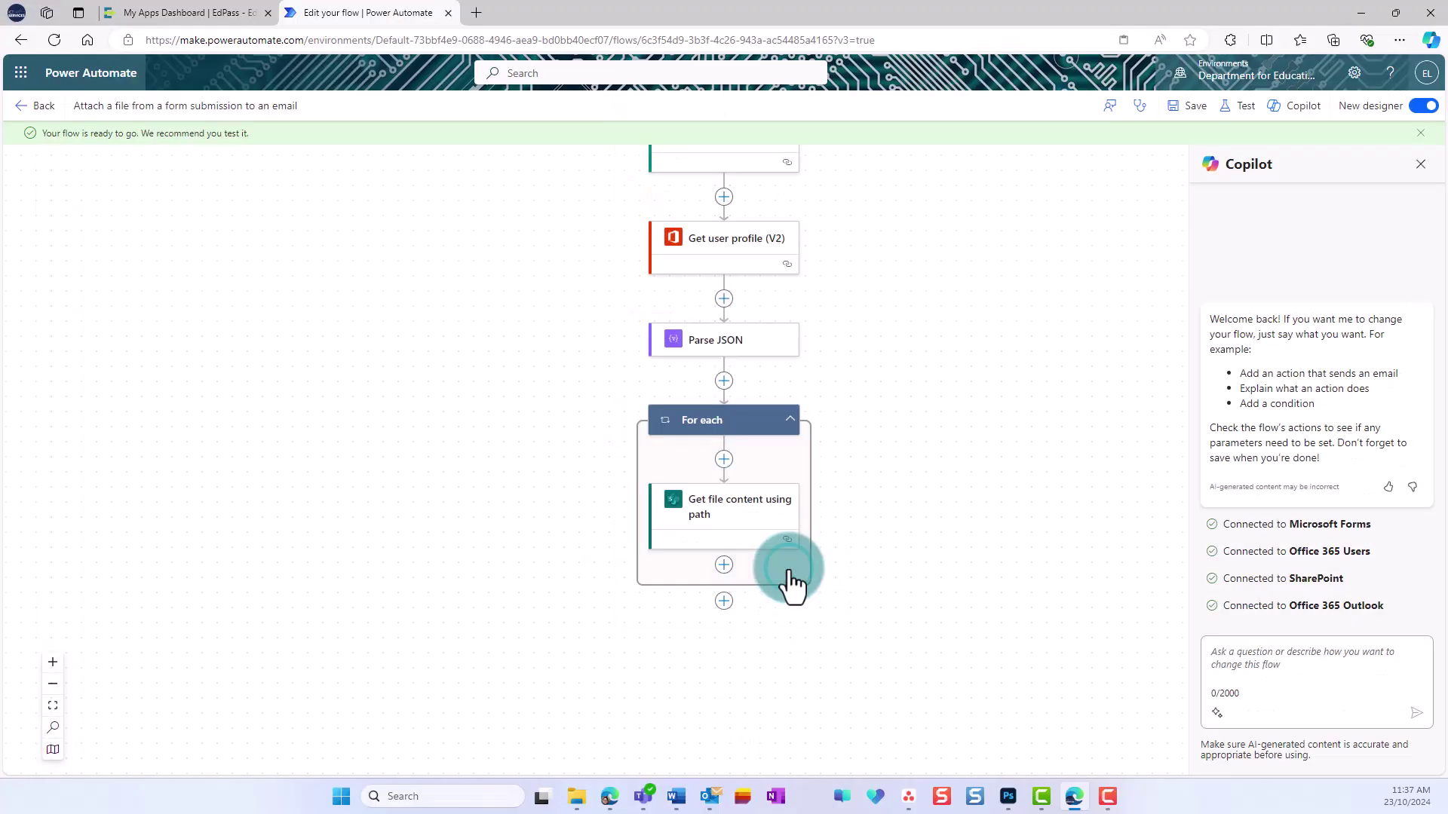
Add an Office 365 Outlook Send an email (V2) action in the loop, addressed to the matching person
click(791, 577)
text(send )
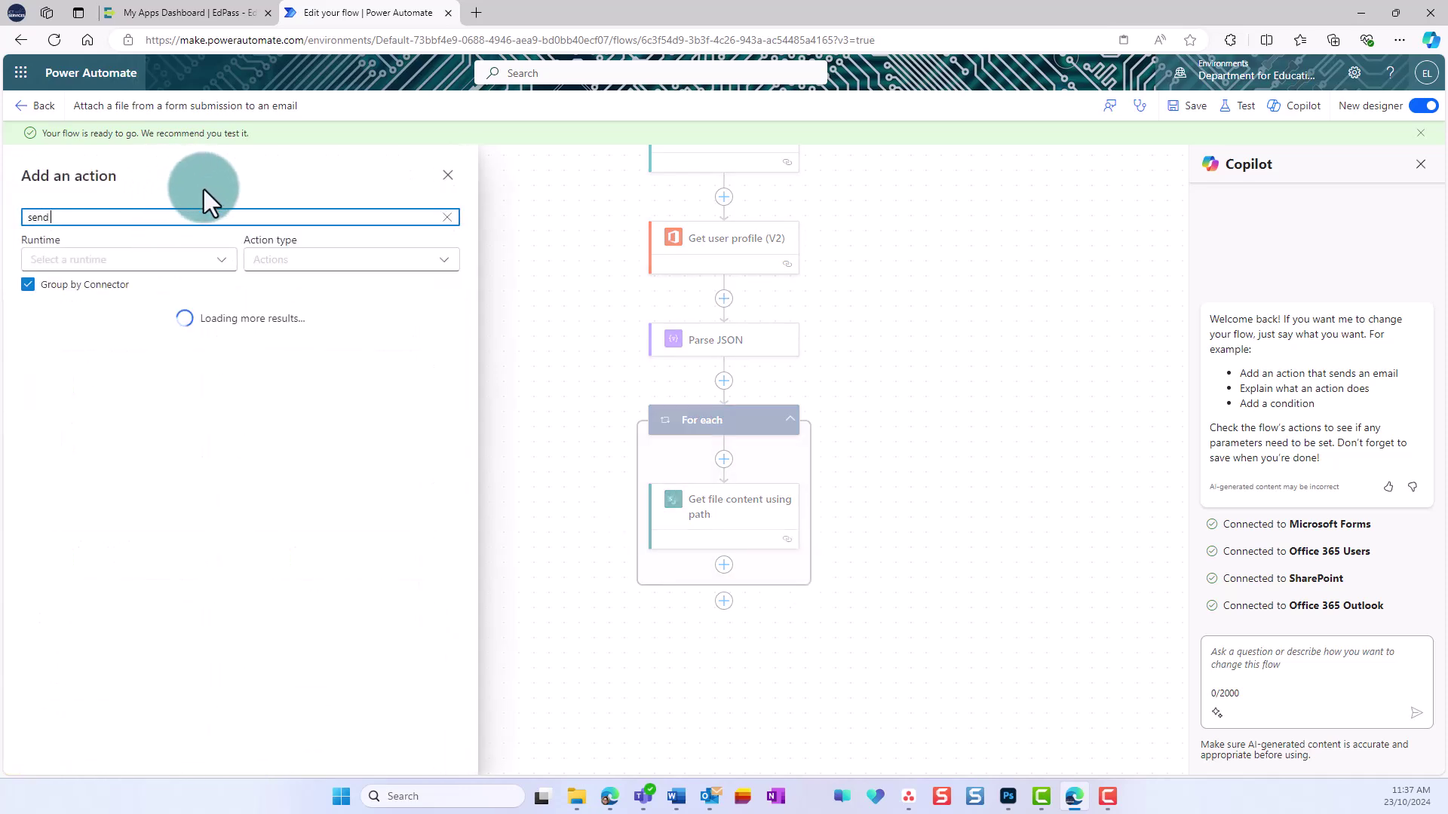
text(email)
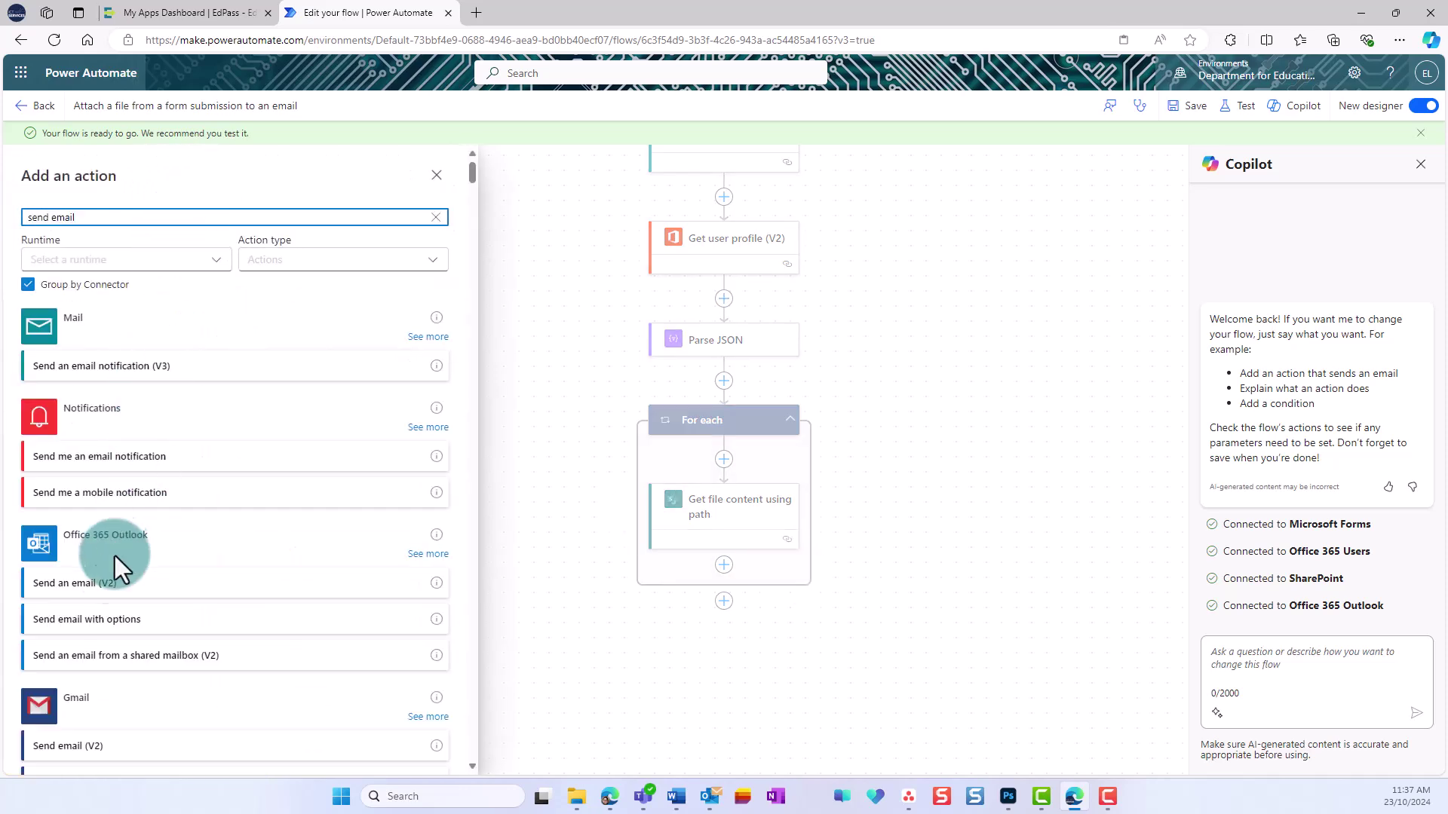
click(114, 583)
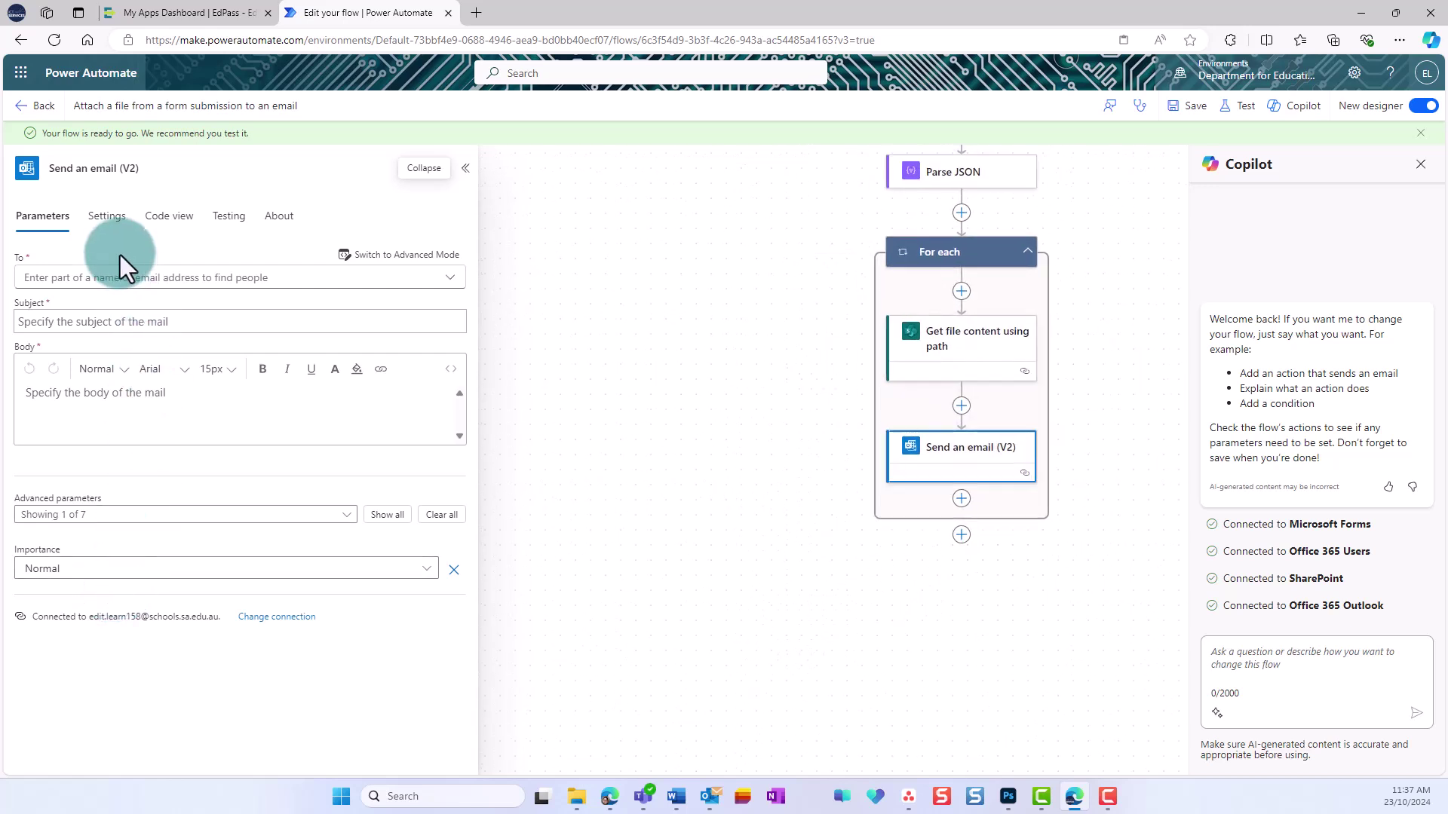
click(125, 276)
text(edit.learn)
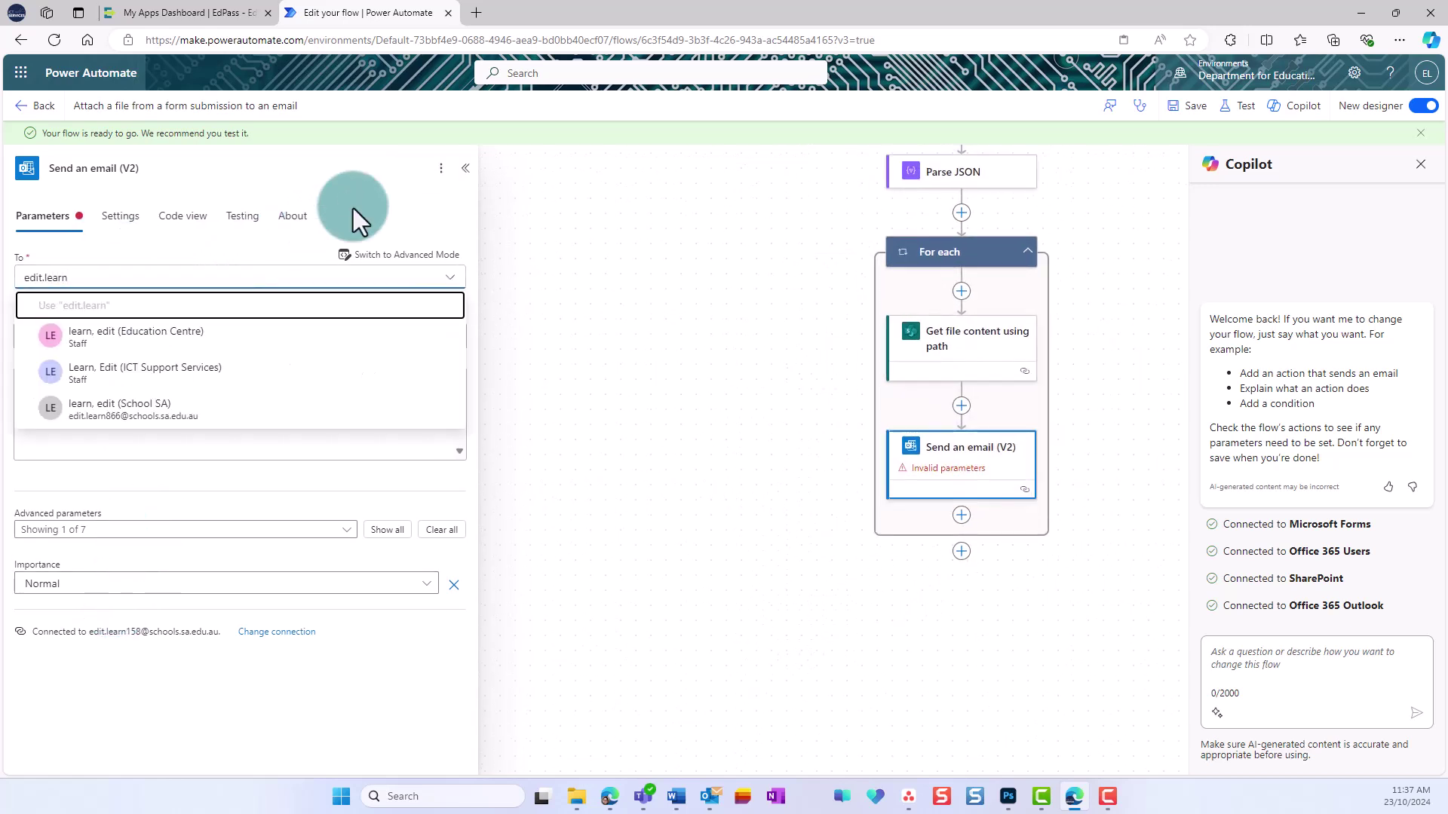
text(15)
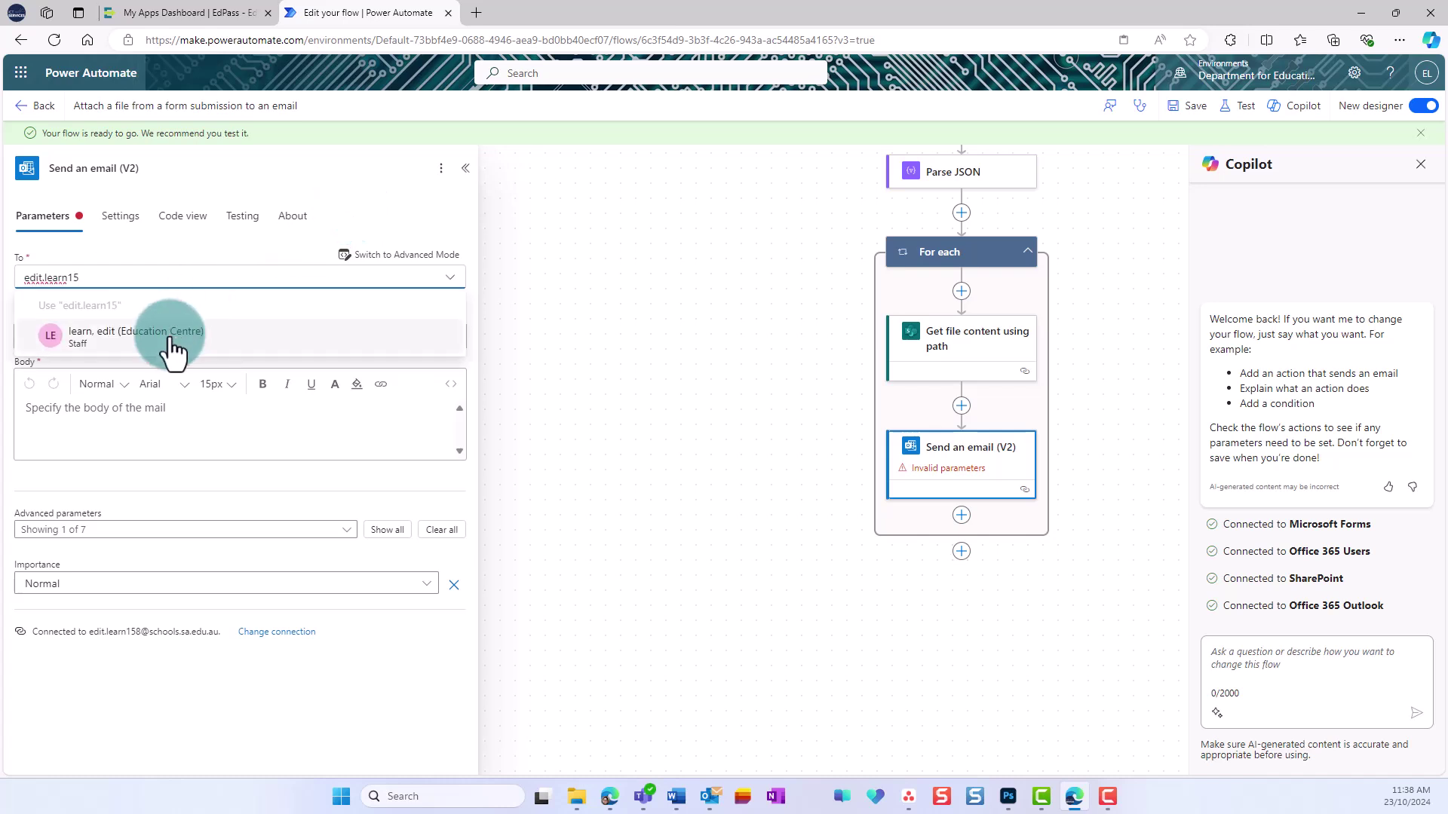
click(136, 333)
Set the email subject to the submitter's Given Name
click(197, 351)
text(form)
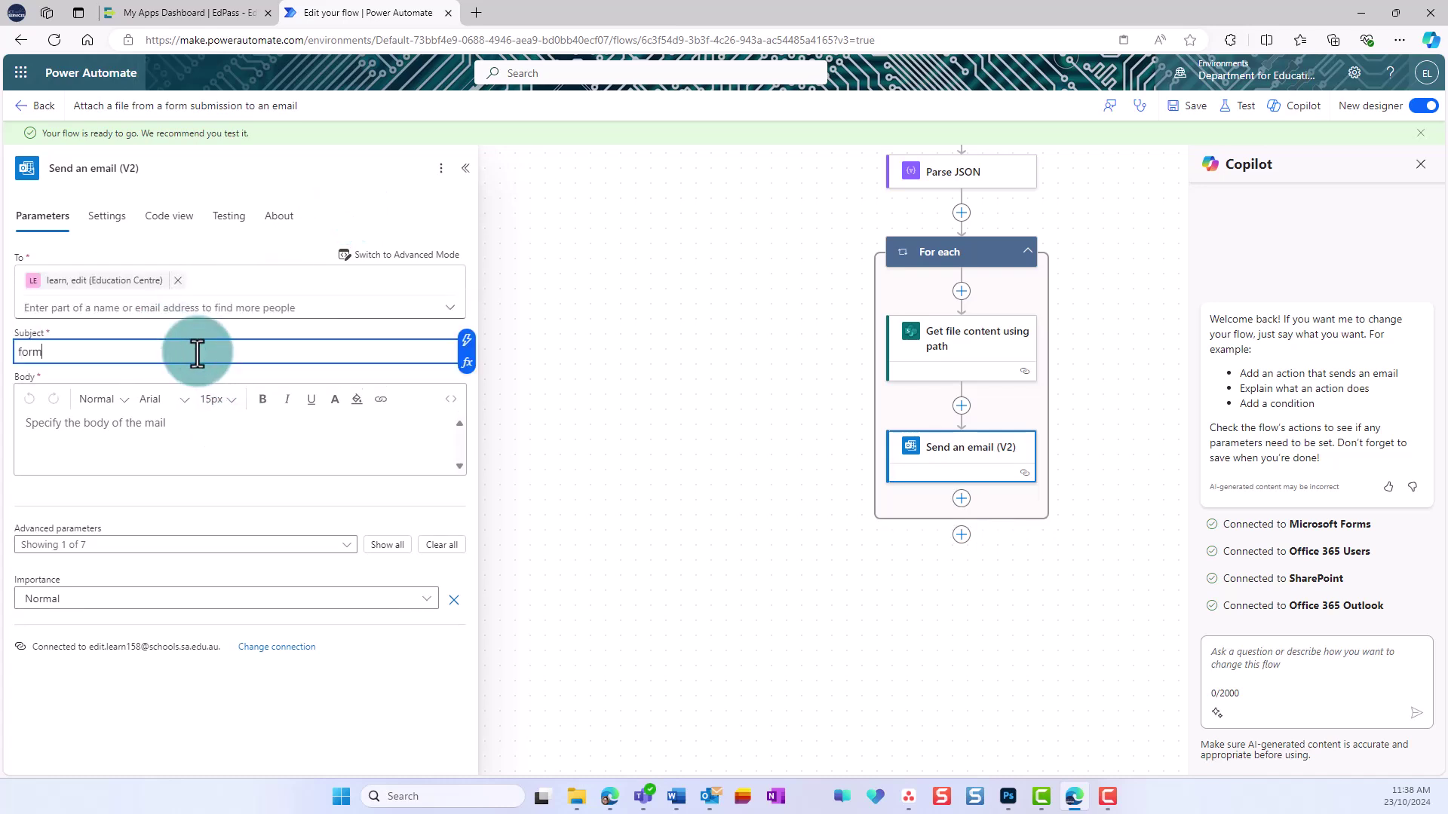
text(m -)
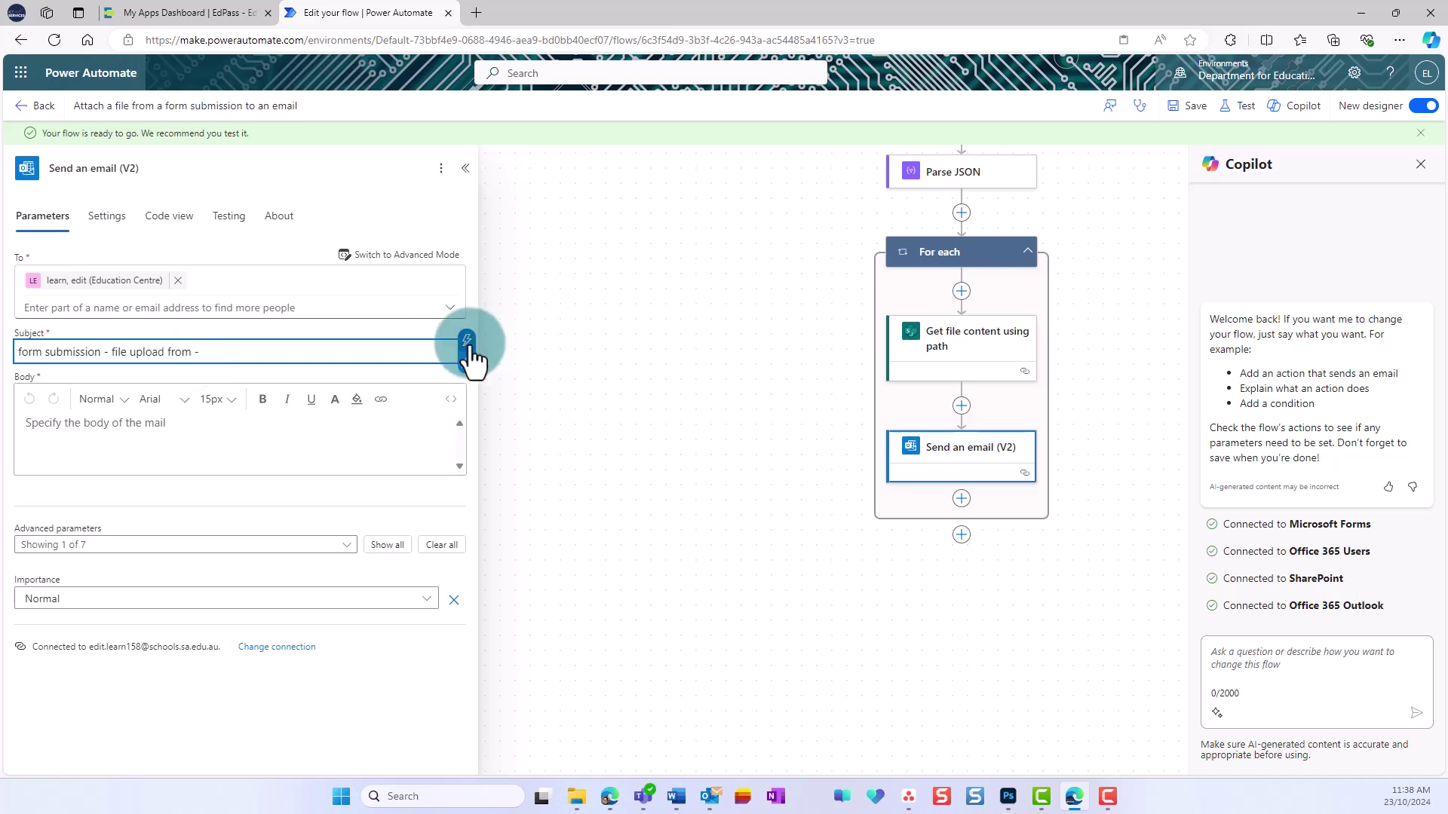
click(466, 339)
click(719, 583)
Write the email body with the Given Name, then the form's description answer on a new line
click(531, 515)
click(41, 442)
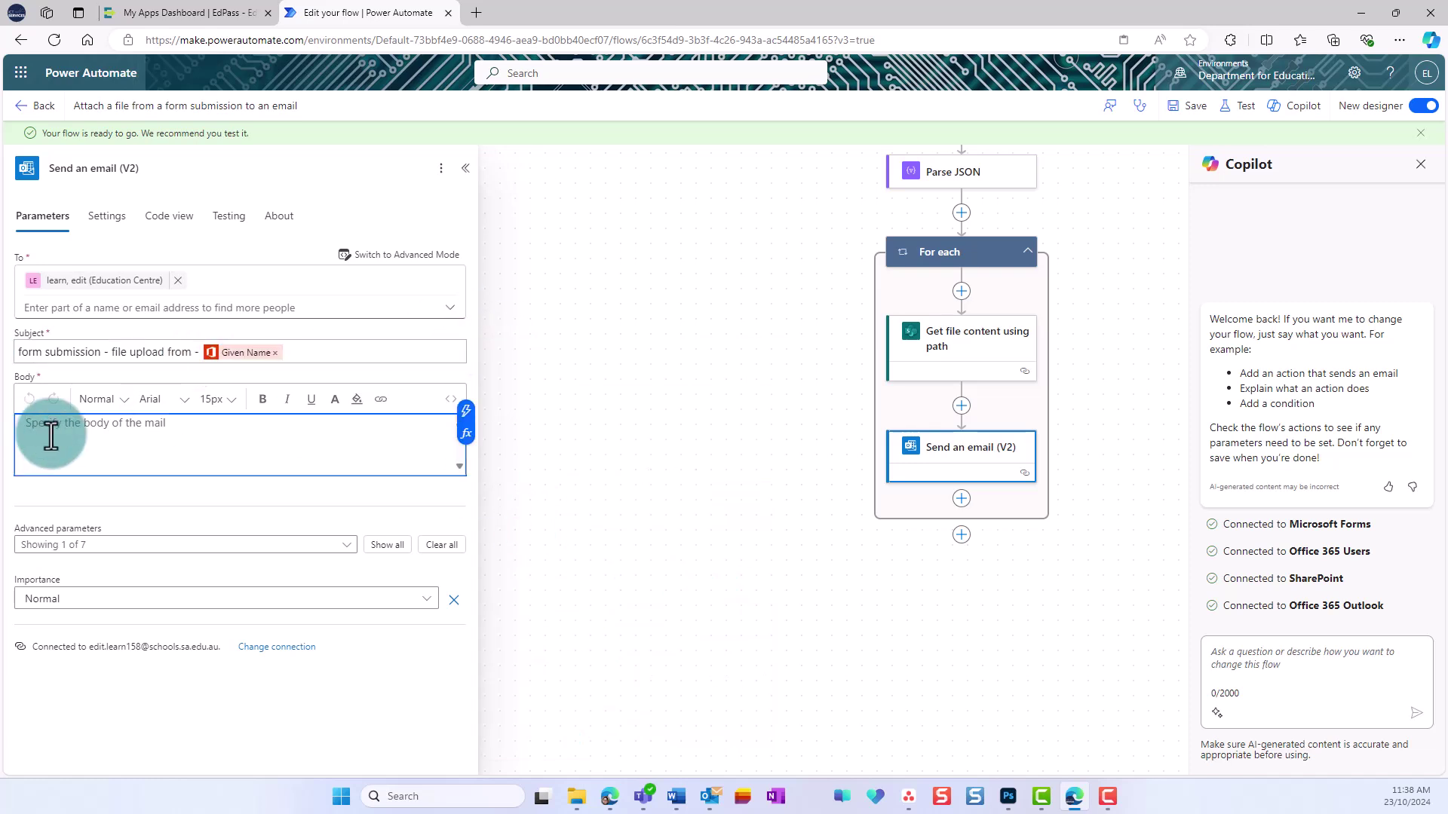
text(Hi,)
click(466, 448)
click(711, 585)
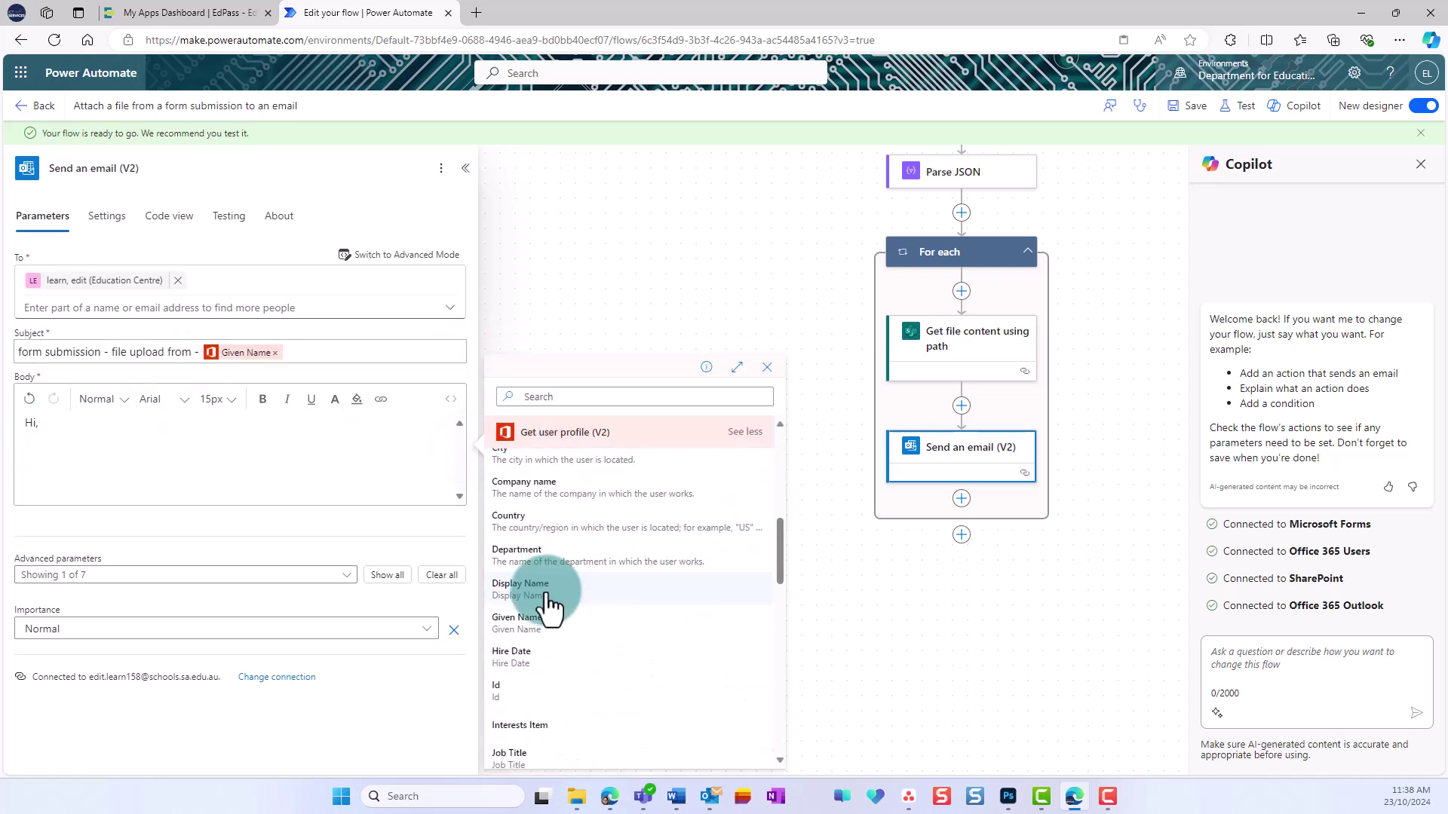
click(549, 600)
text(Given Name has submitted  a form.  Please find attached the uploaded file)
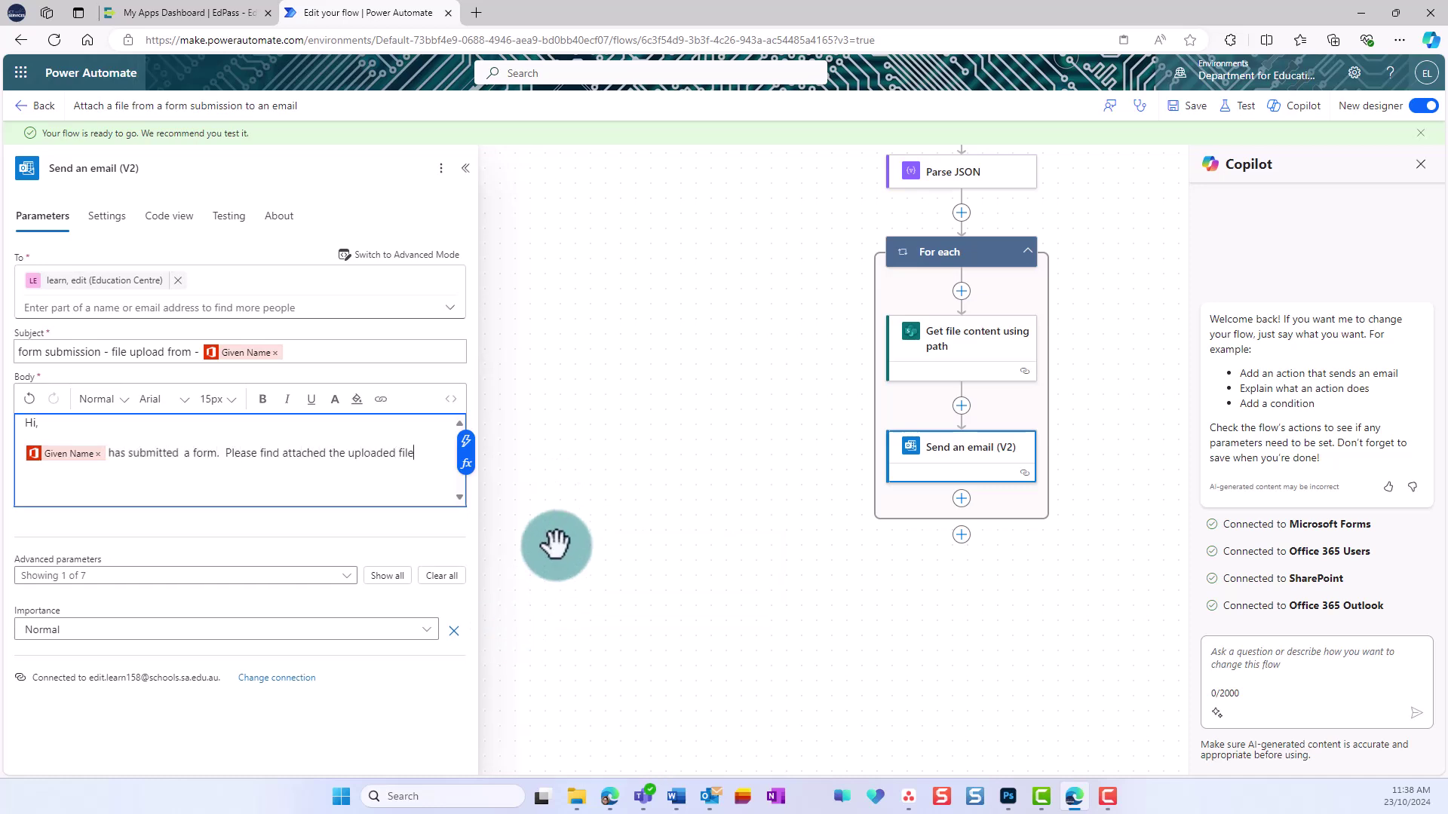
text(.)
key(Return)
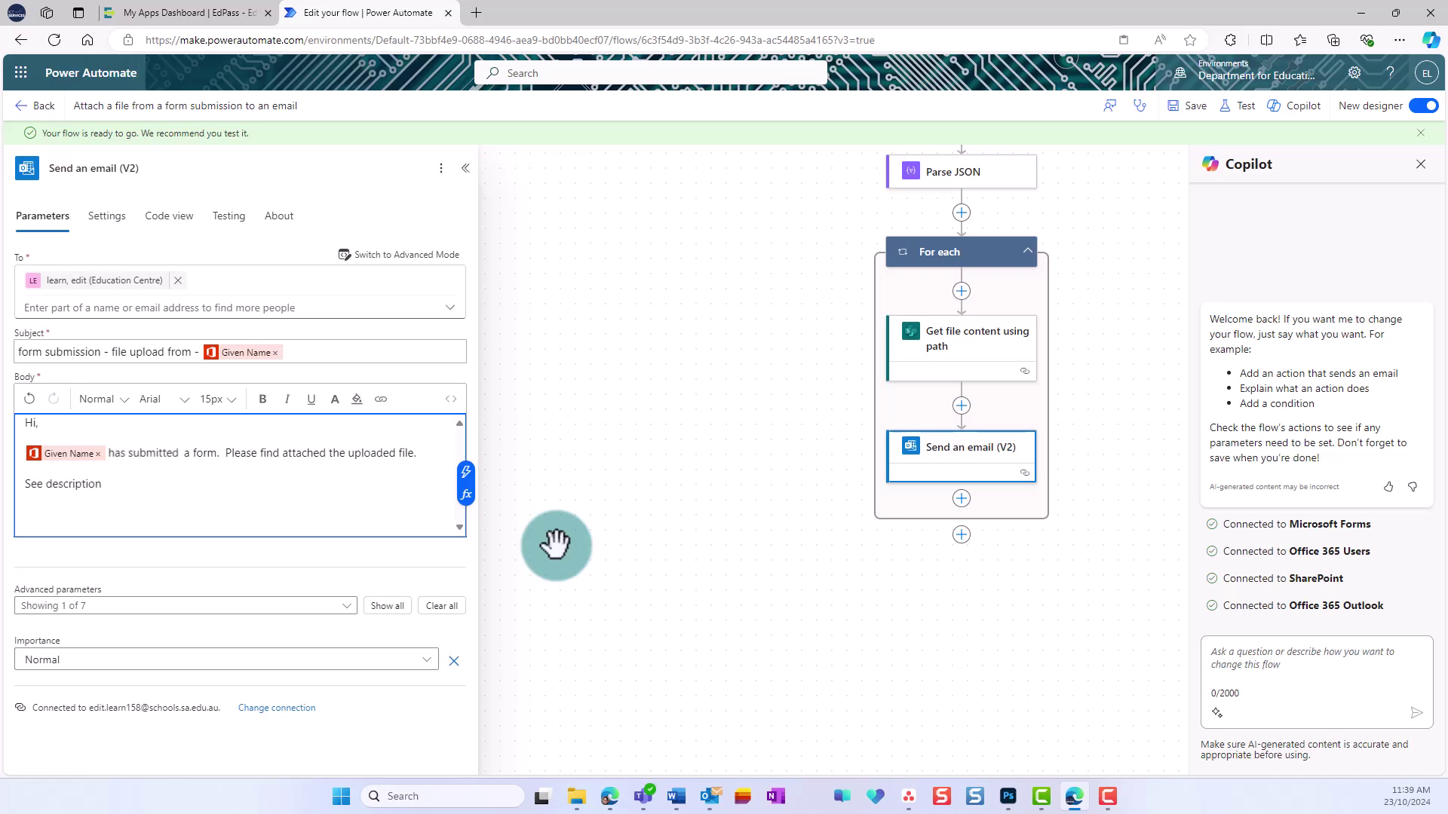
text(:)
click(466, 475)
scroll(616, 531, down, 3)
click(543, 588)
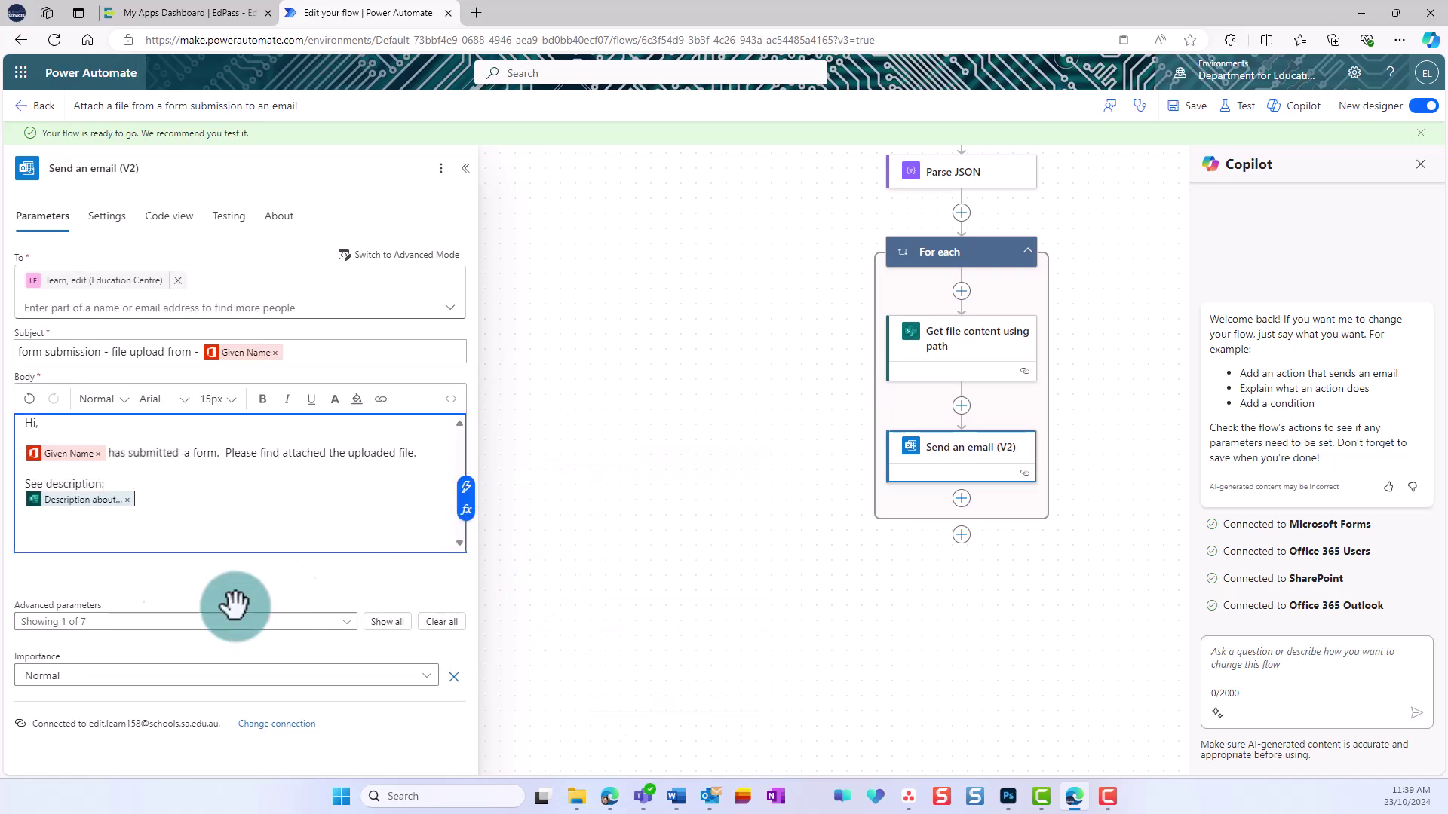
In the advanced parameters, set Attachments Name to Body name and Content to File Content
click(386, 621)
click(90, 566)
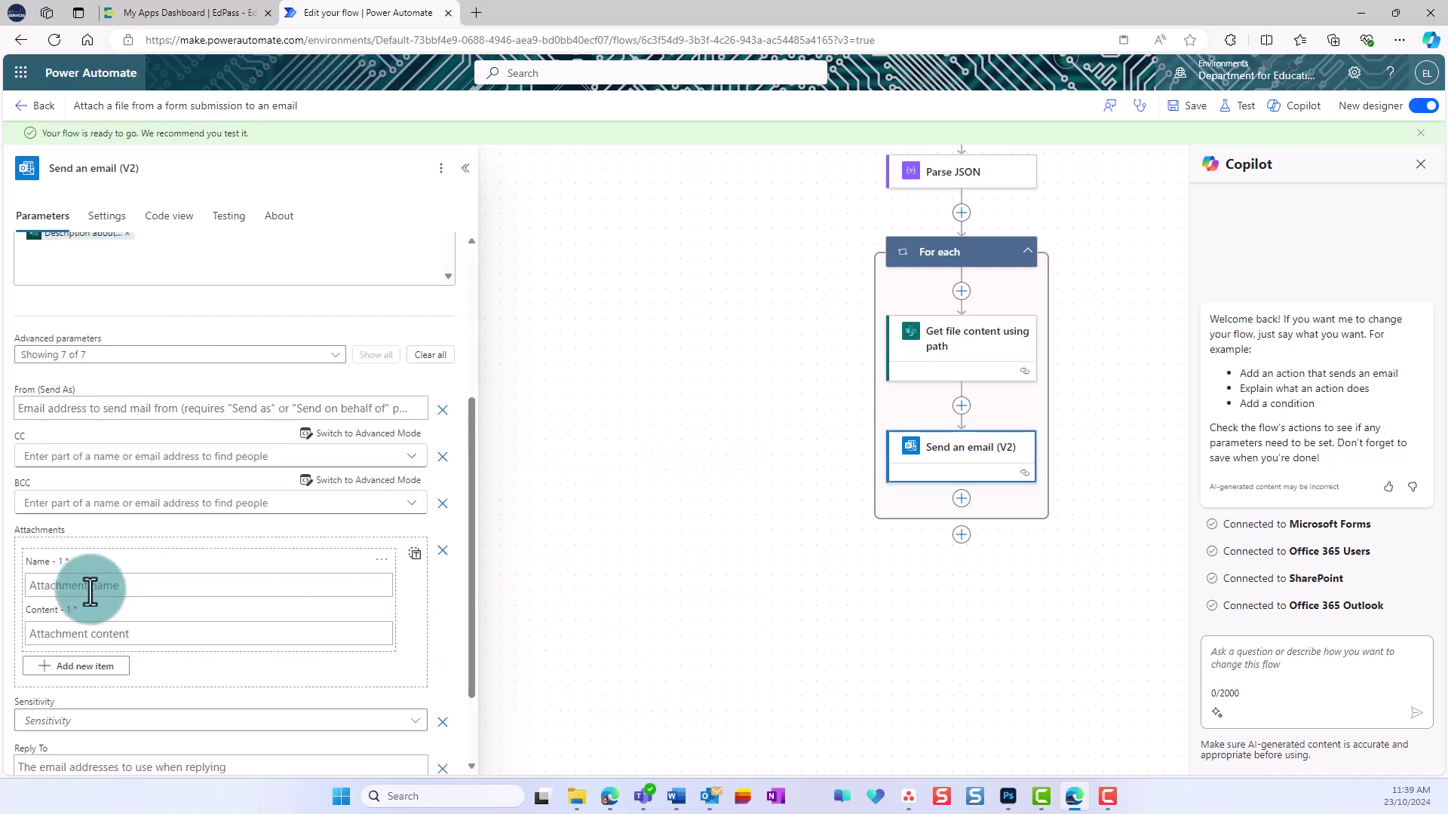
click(91, 585)
click(390, 582)
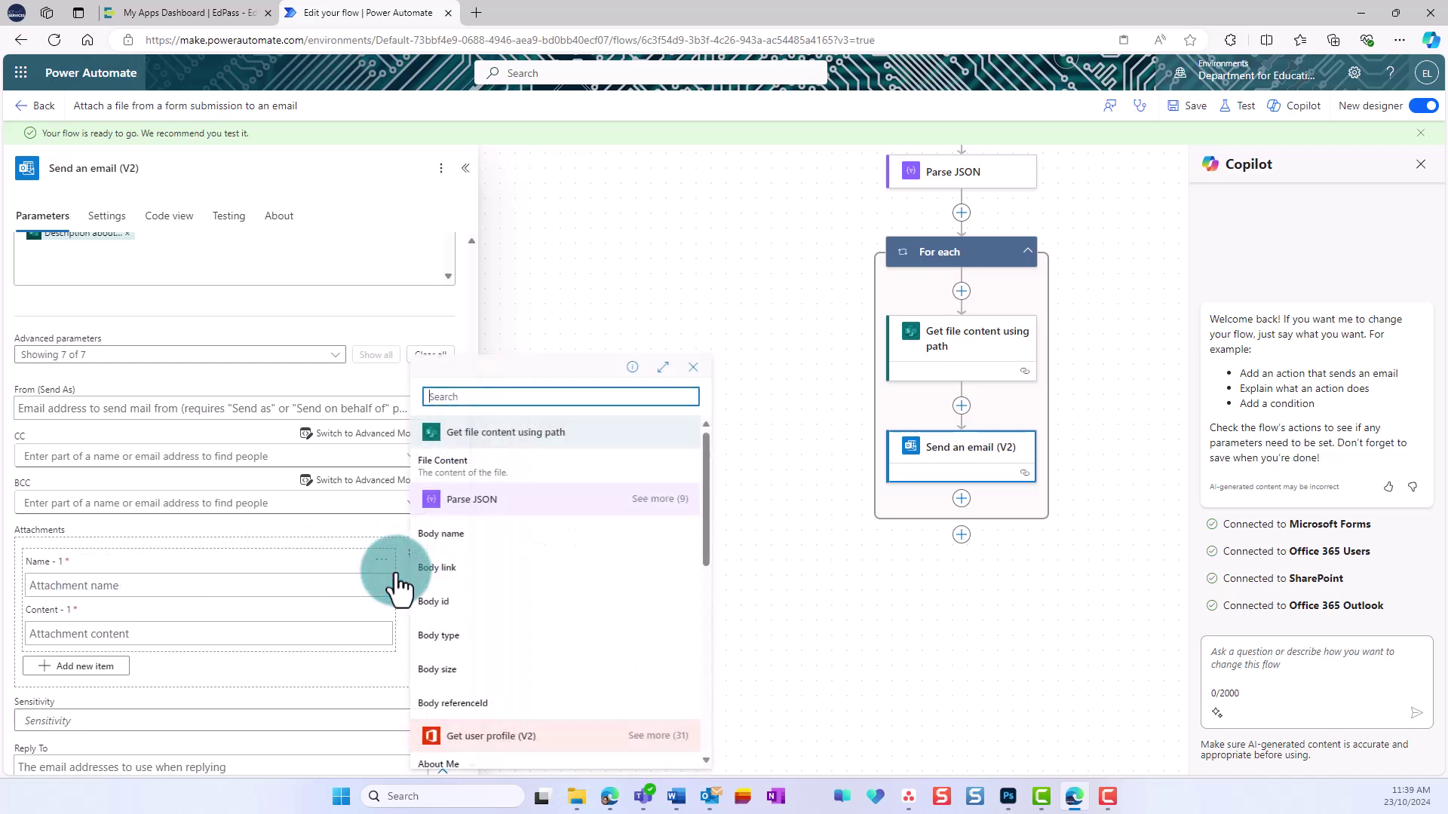
click(452, 533)
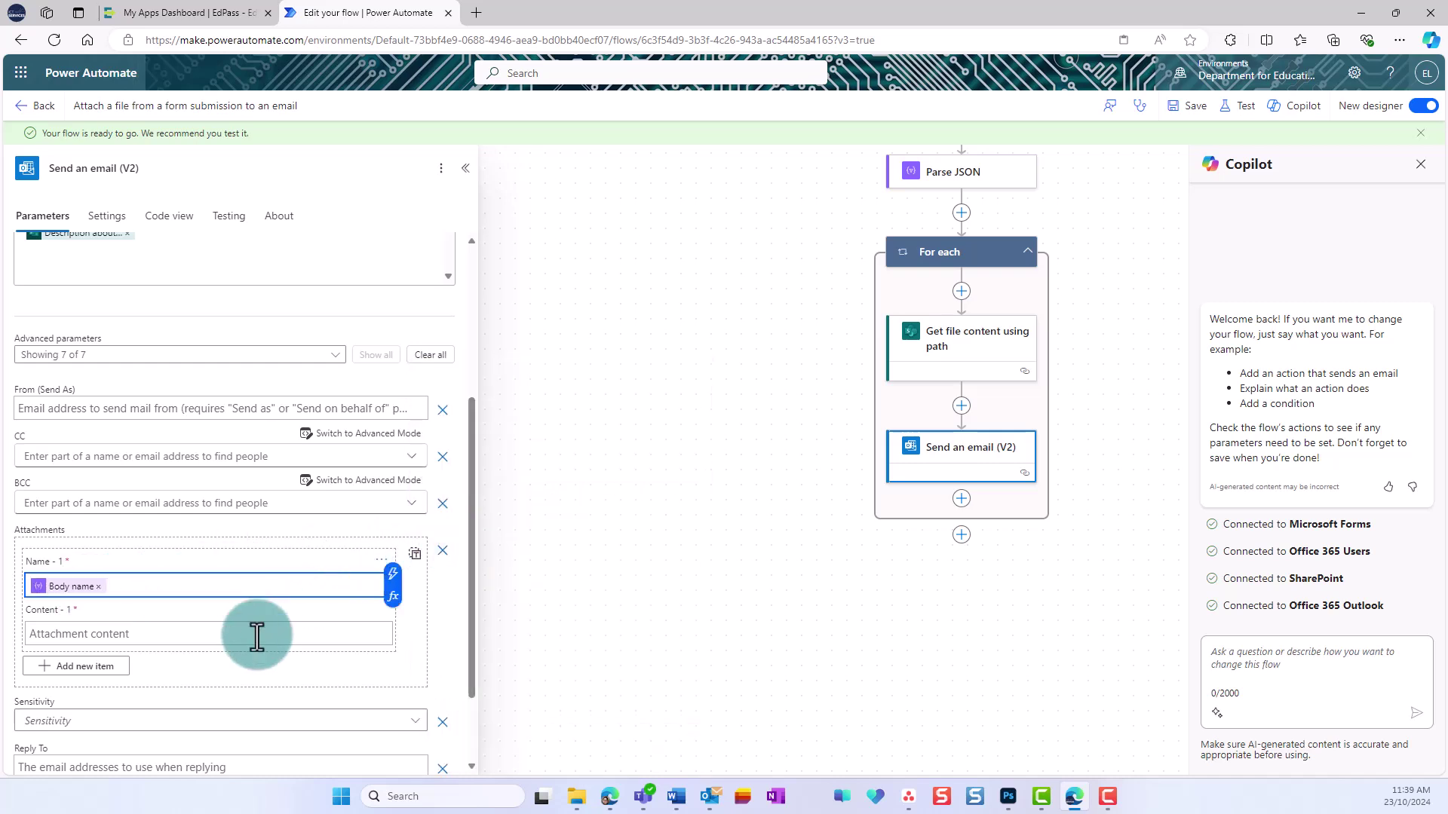
click(257, 634)
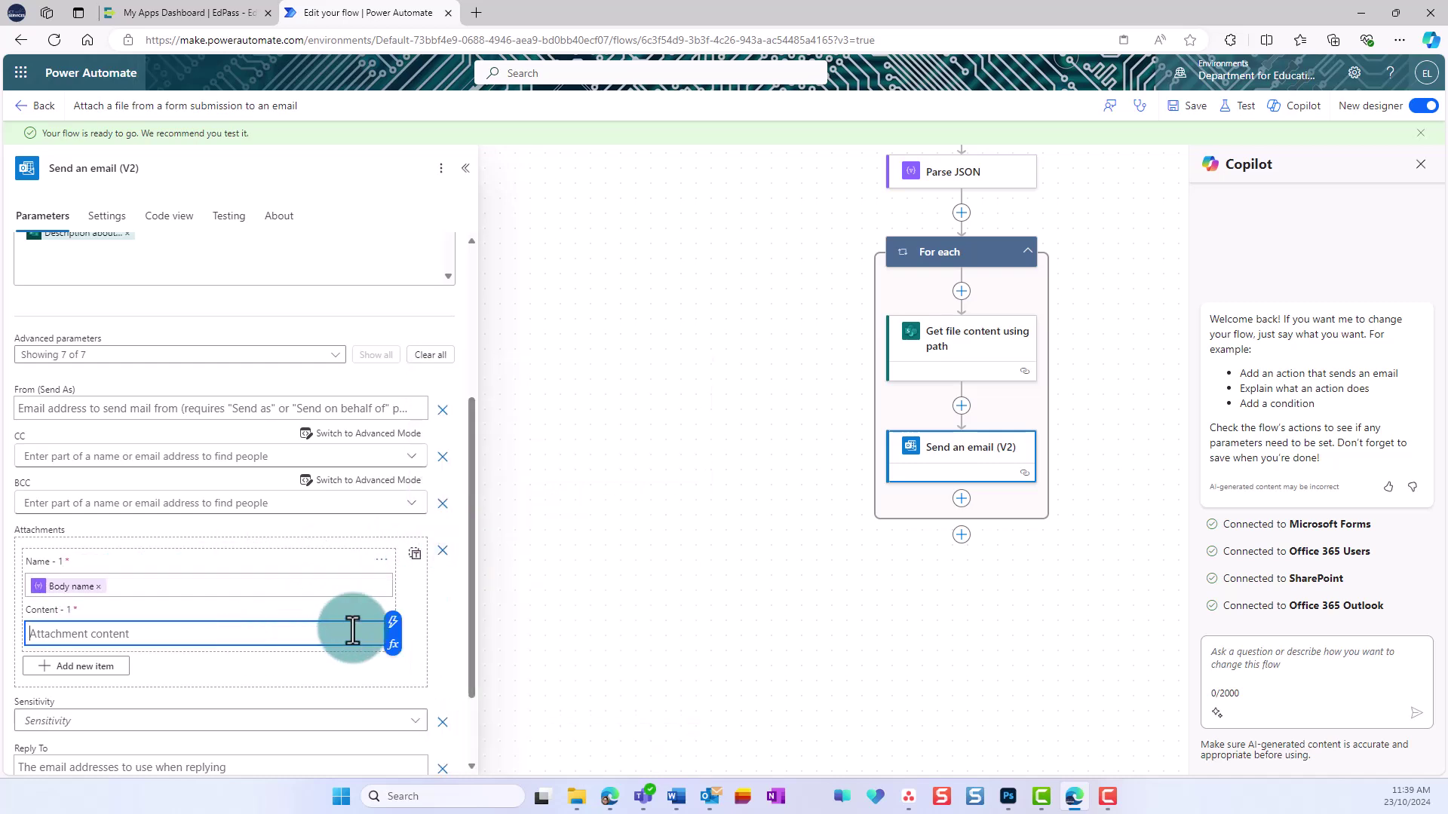
click(394, 628)
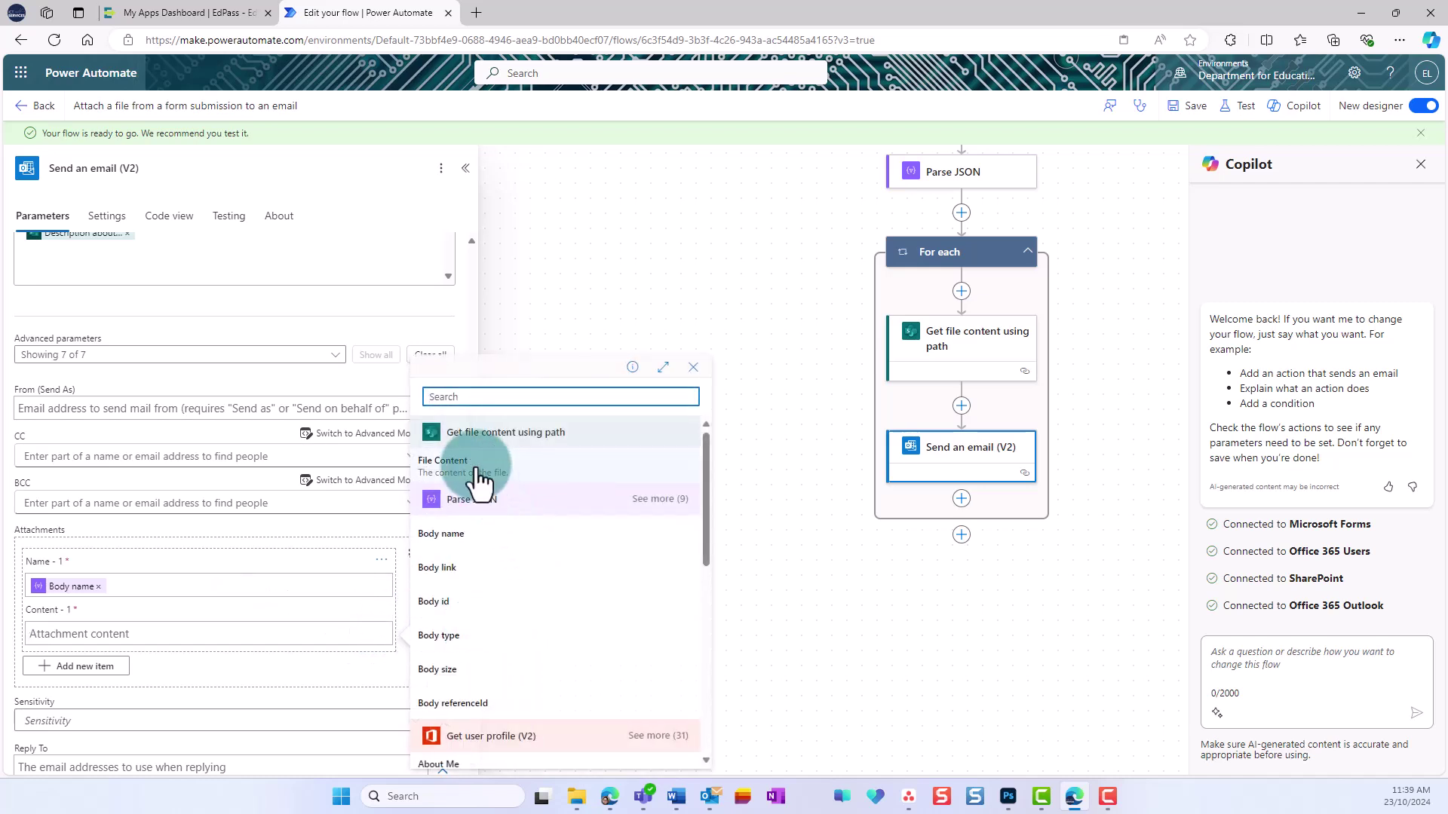
click(443, 460)
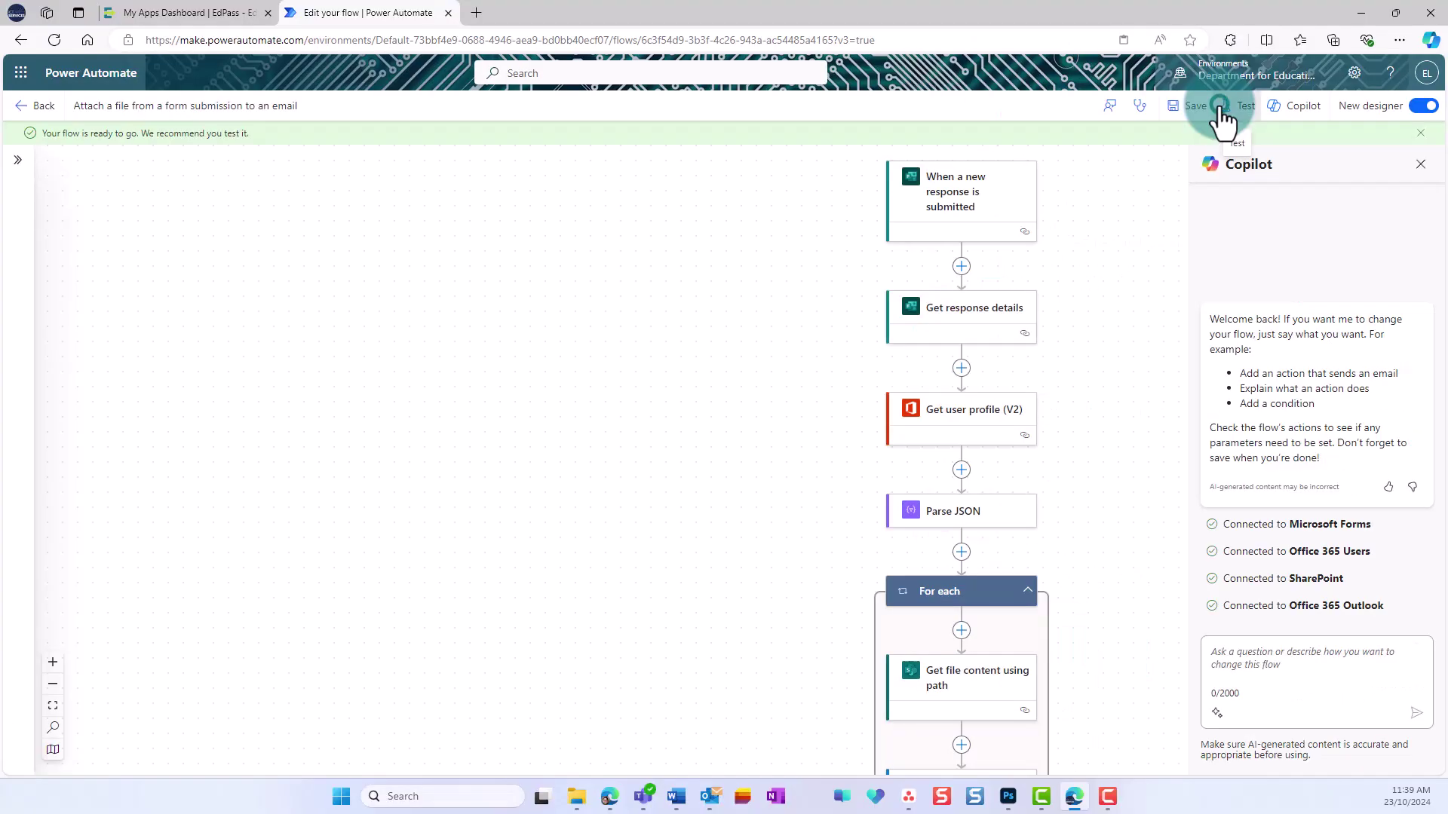
Test the flow with a recently used trigger, then open the resulting form-submission email in Outlook
click(1220, 107)
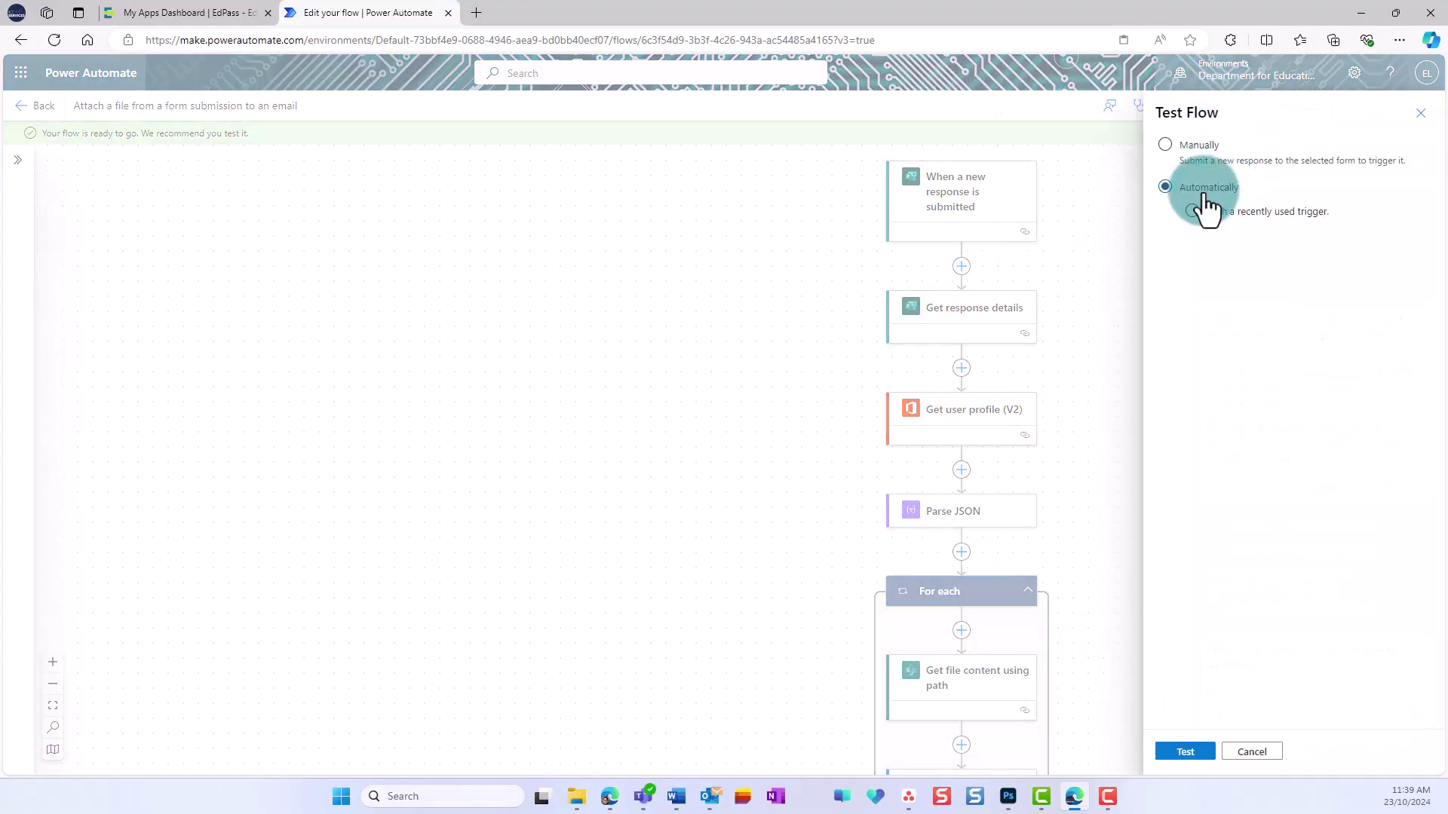
click(1219, 243)
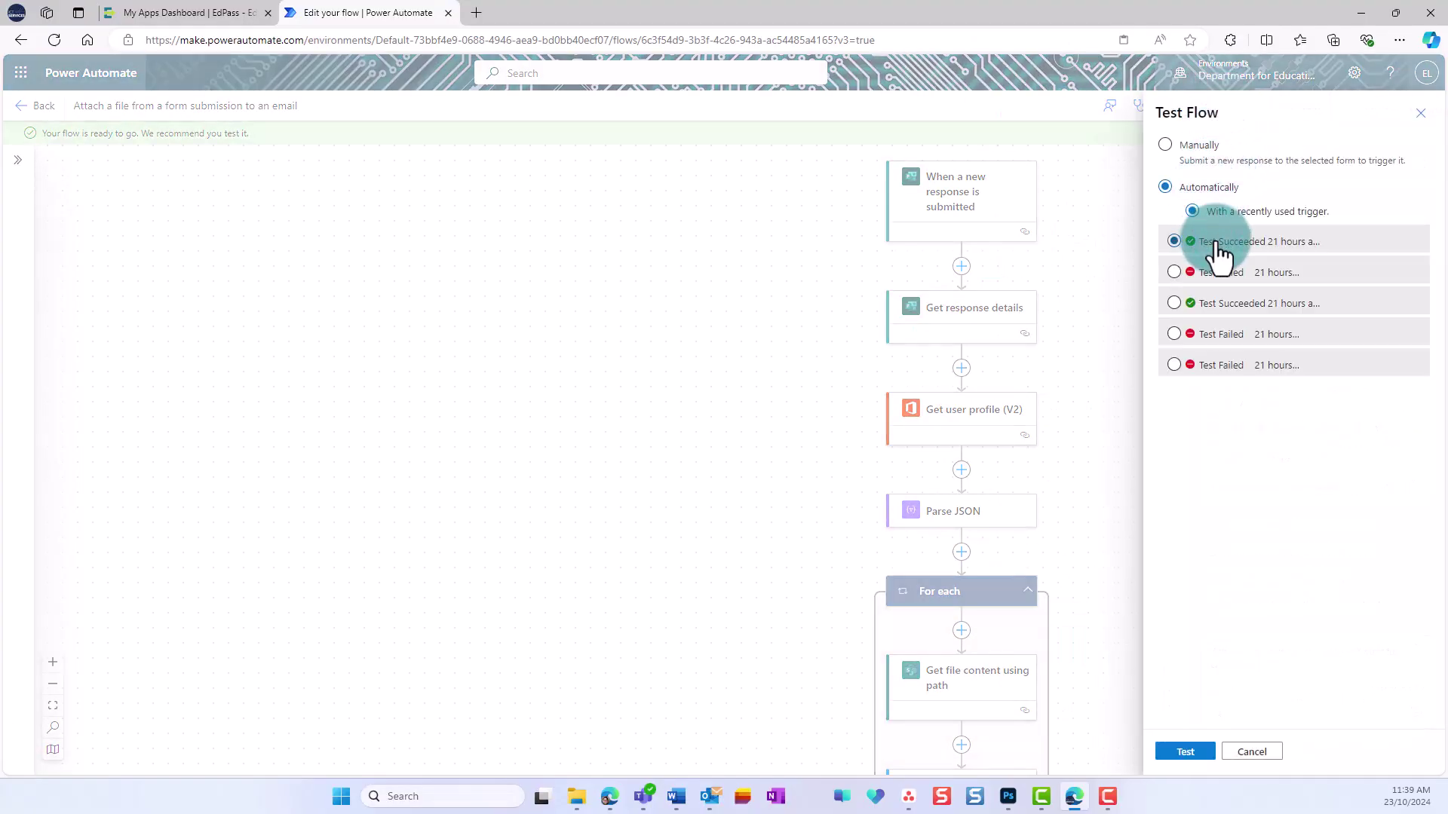
click(1186, 751)
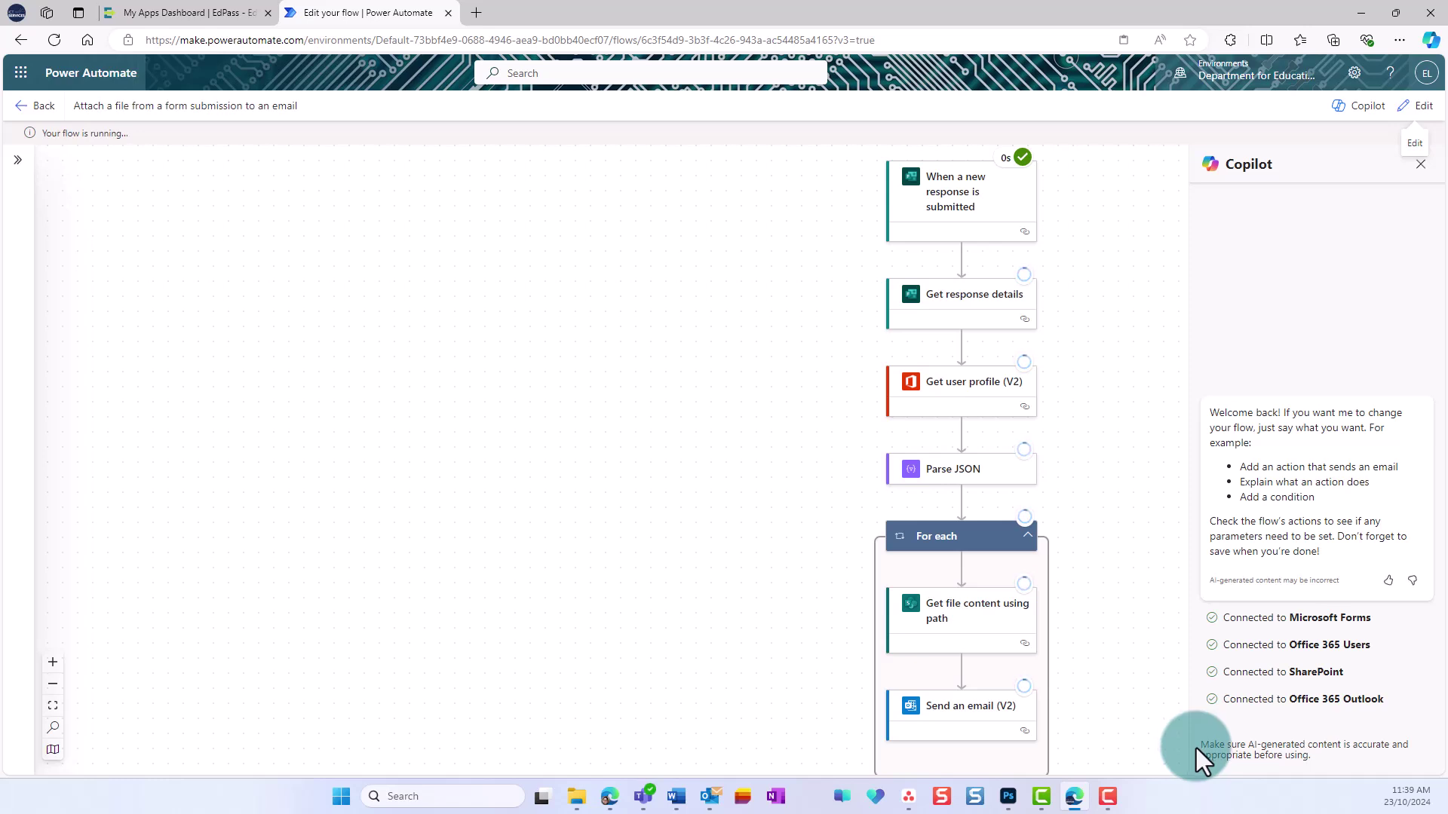
mouse_move(1126, 724)
mouse_down()
mouse_move(1126, 651)
mouse_move(1125, 687)
mouse_up()
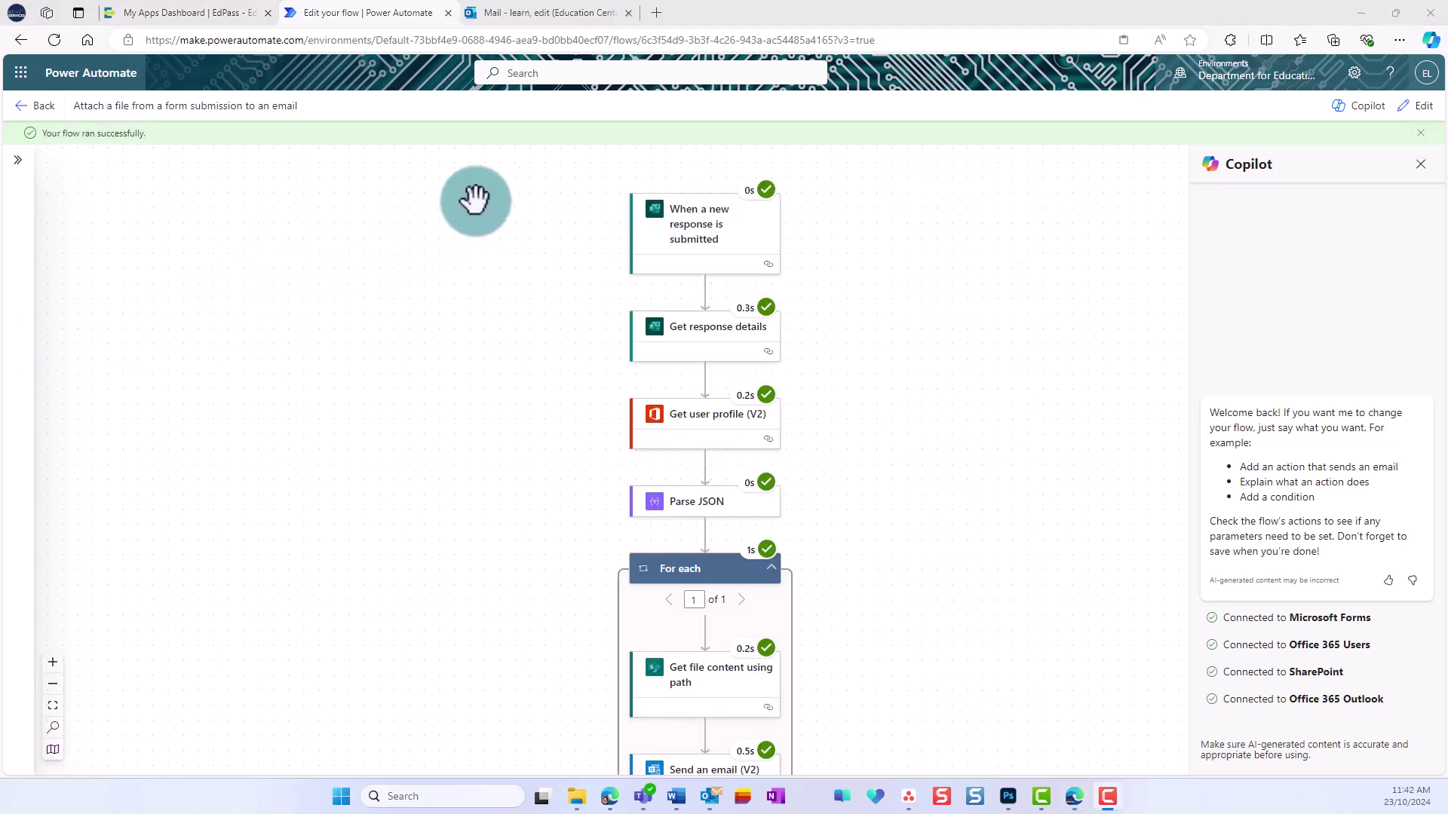
click(527, 17)
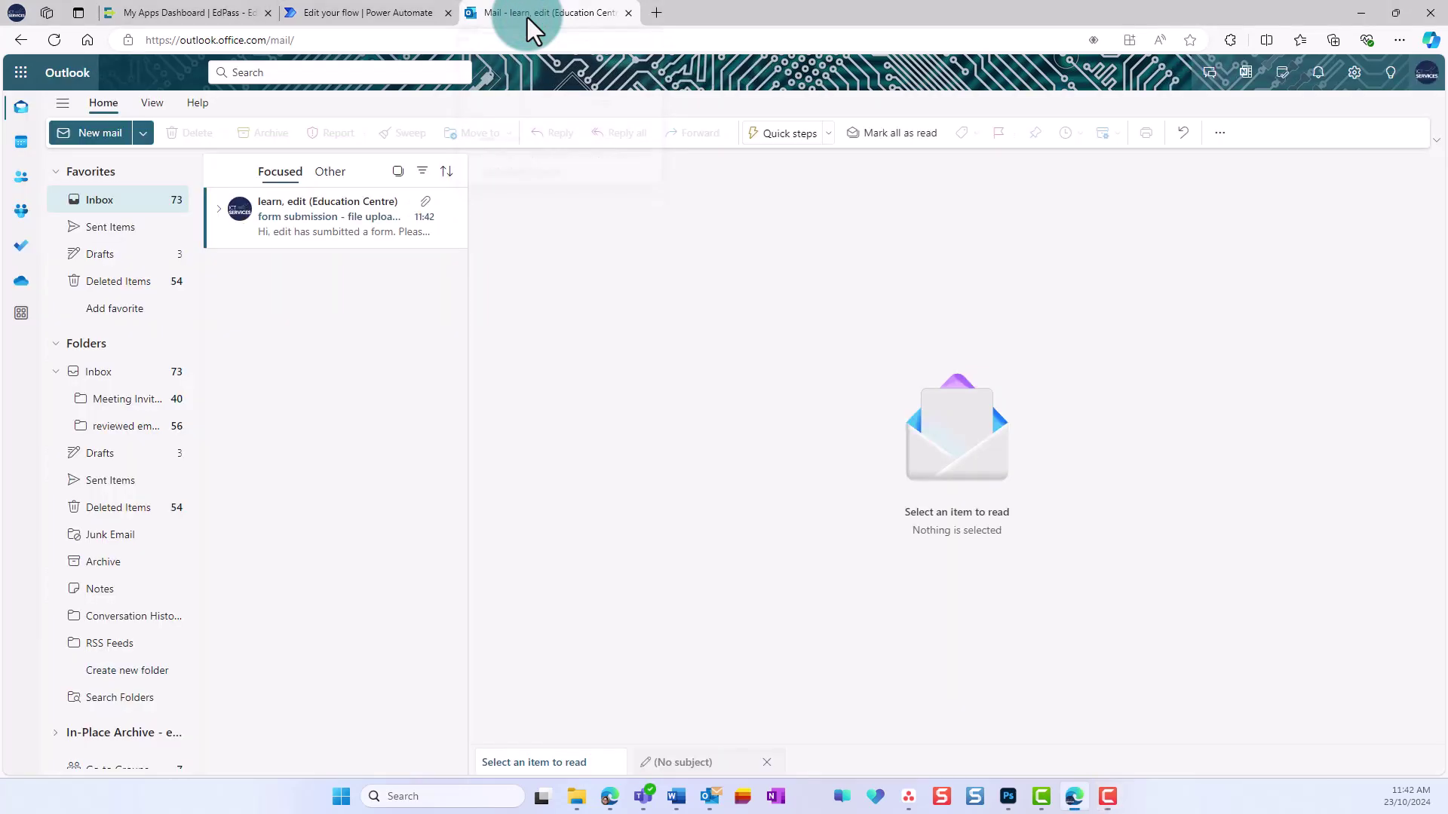
click(345, 219)
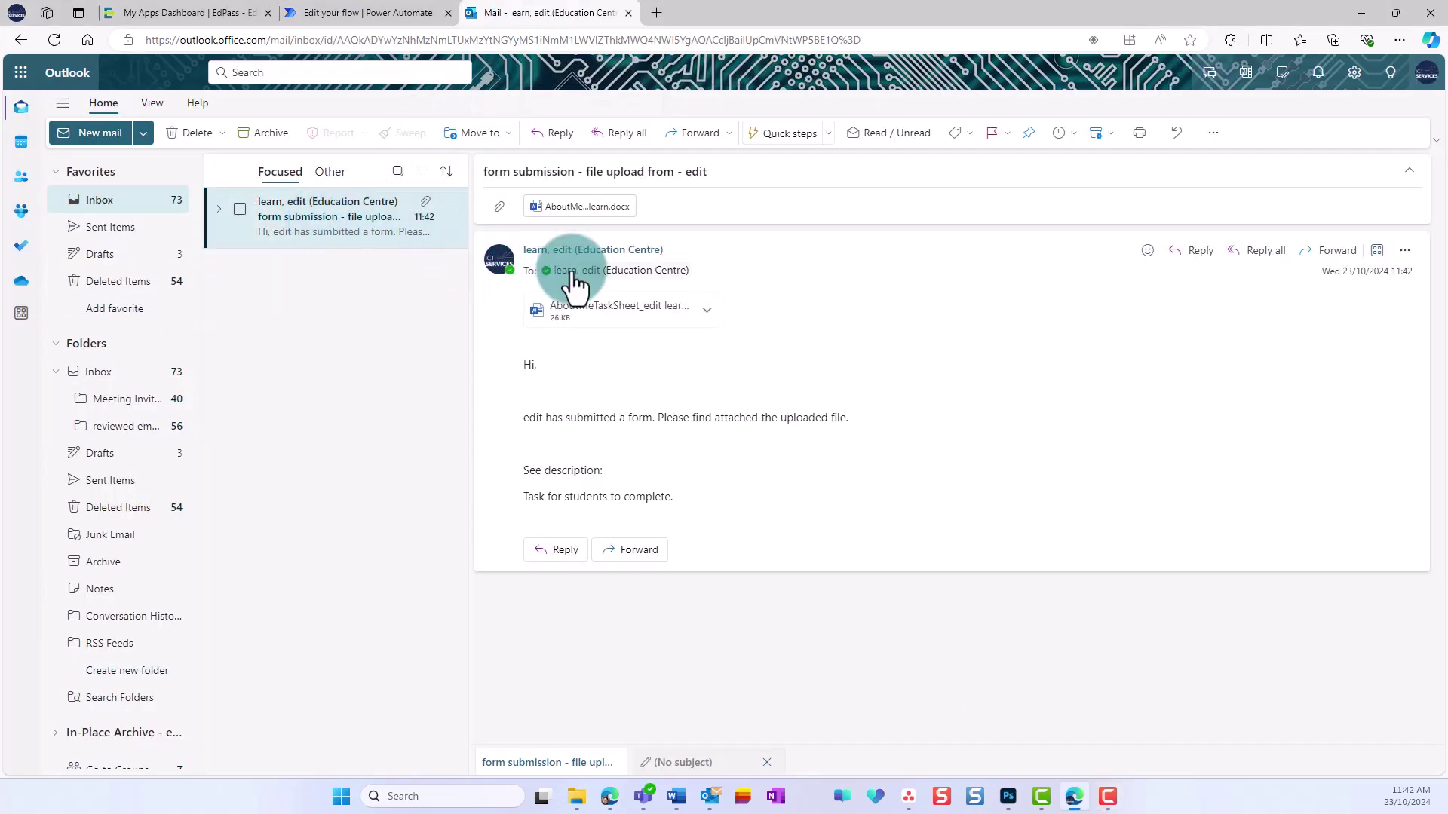